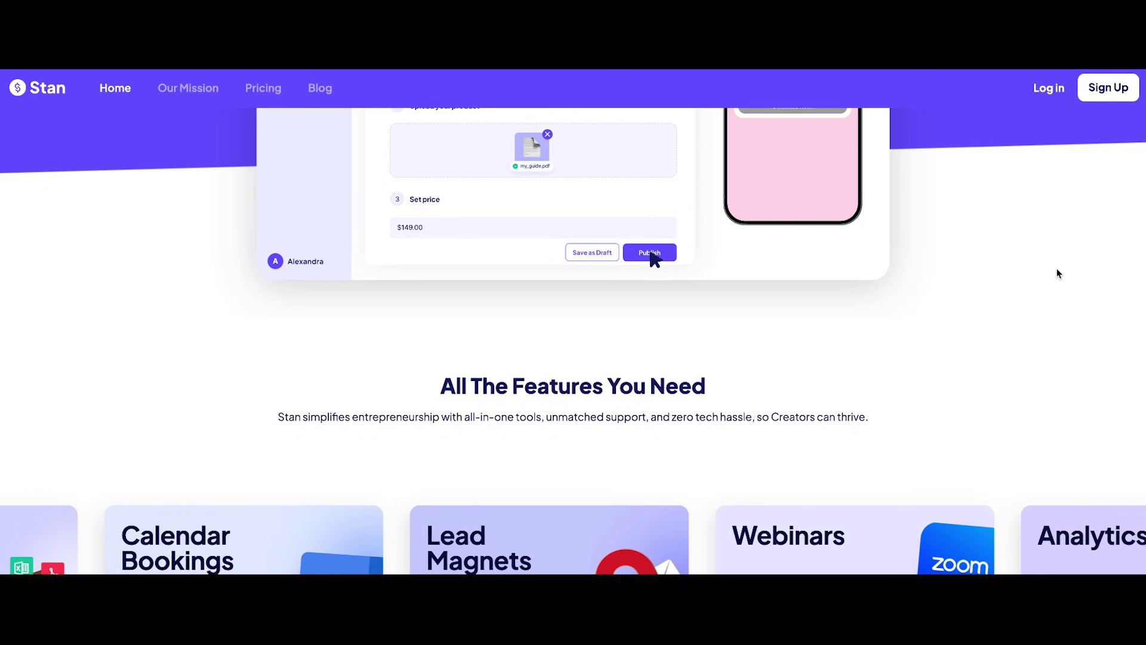
{"action": "scroll", "coordinate": [1058, 274], "scroll_direction": "down", "scroll_amount": 1}
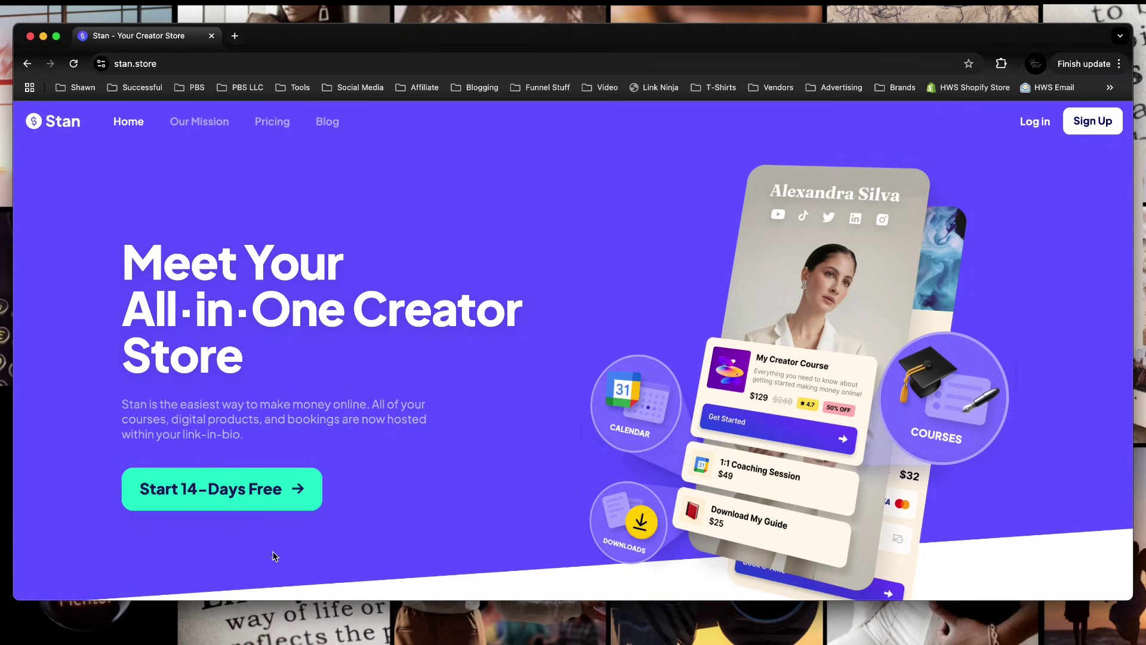
Sign up for Stan with a store username and autofilled details, starting the 14-day free trial.
{"action": "left_click", "coordinate": [233, 491]}
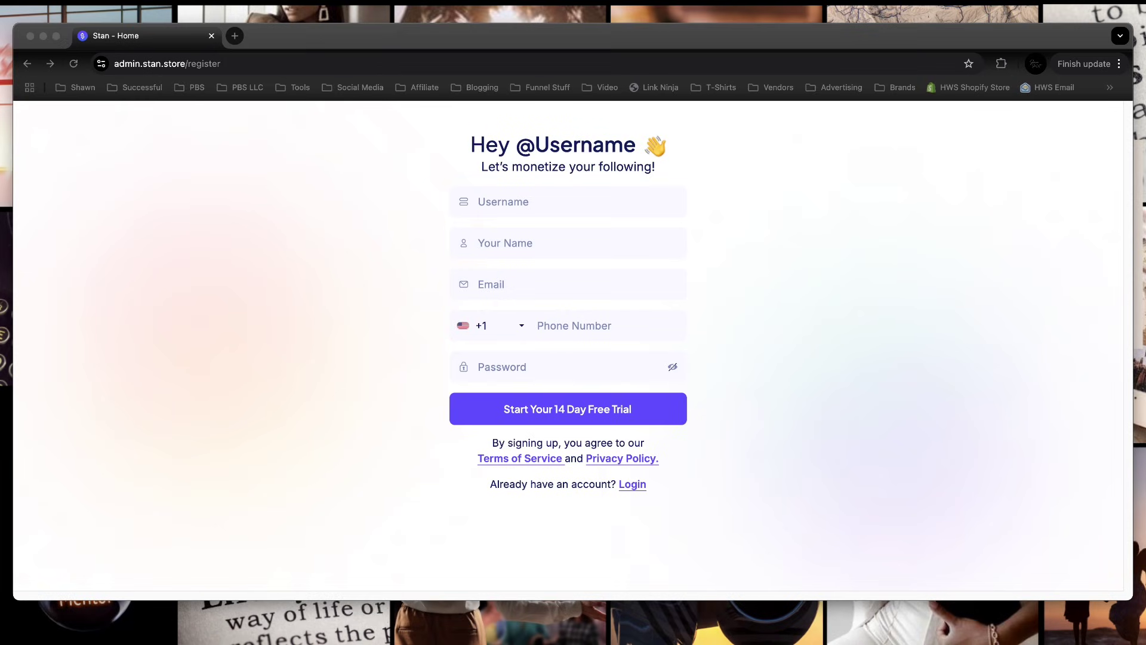
{"action": "left_click", "coordinate": [500, 197]}
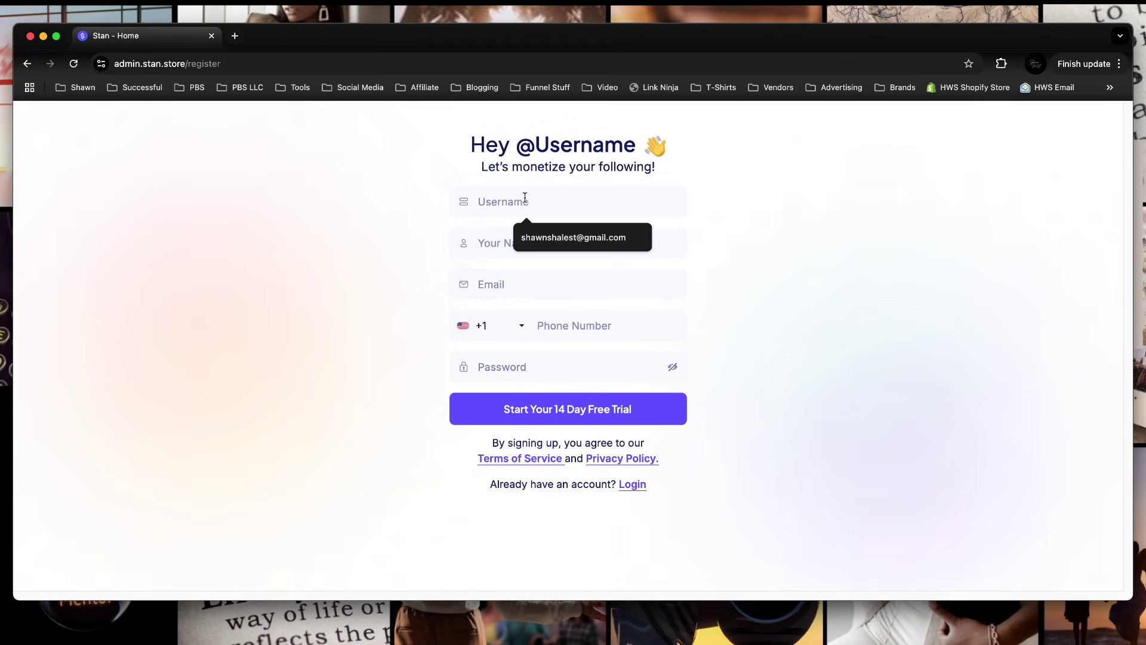
{"action": "type", "text": "shawn"}
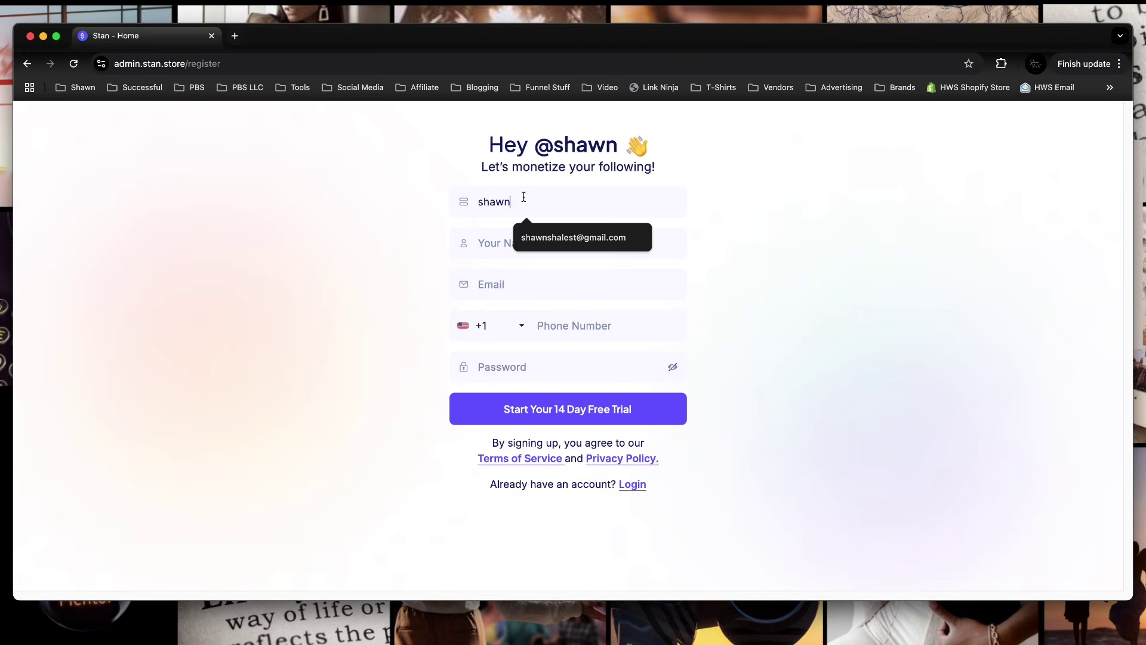
{"action": "type", "text": "shalest"}
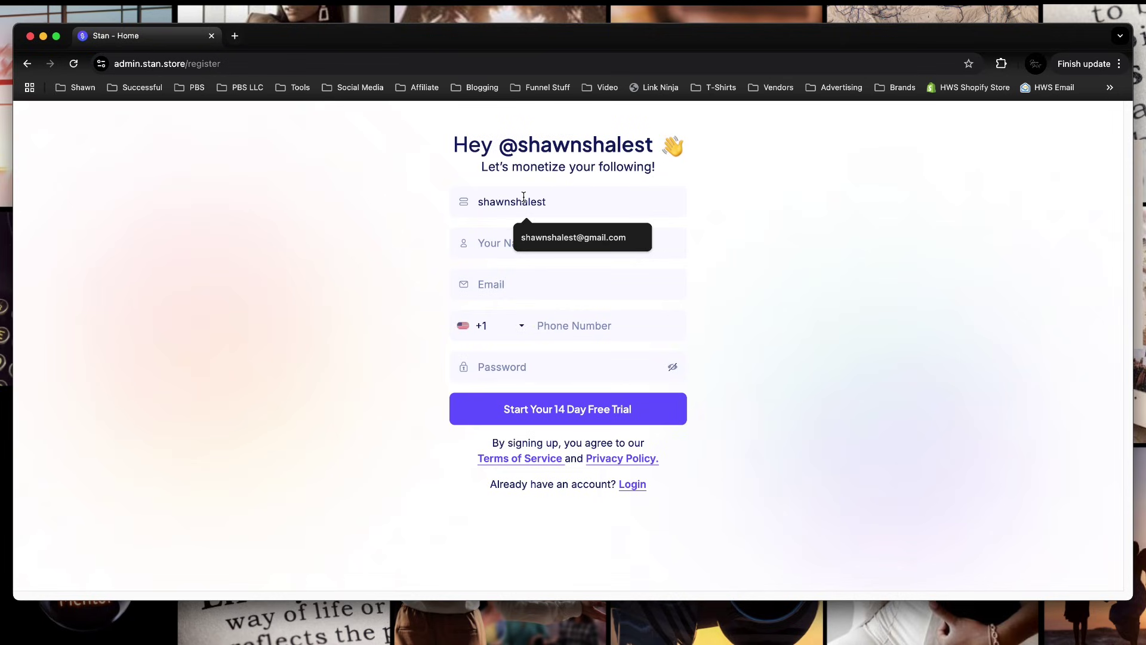
{"action": "key", "text": "Down"}
{"action": "key", "text": "Return"}
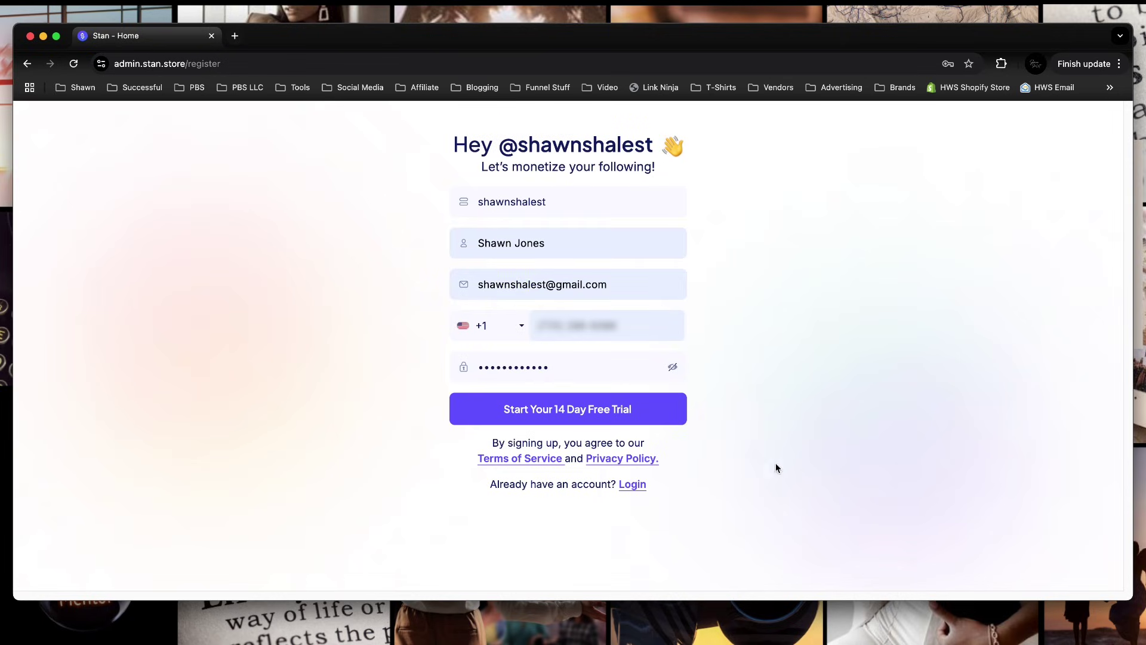
{"action": "left_click", "coordinate": [586, 417]}
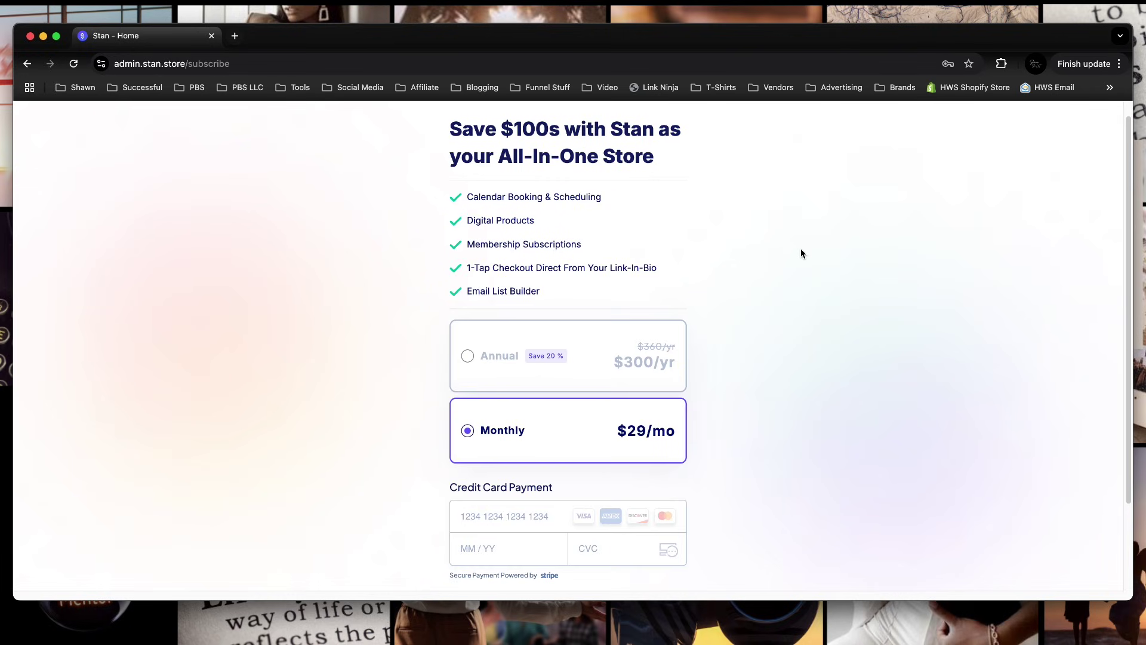
{"action": "scroll", "coordinate": [801, 251], "scroll_direction": "down", "scroll_amount": 3}
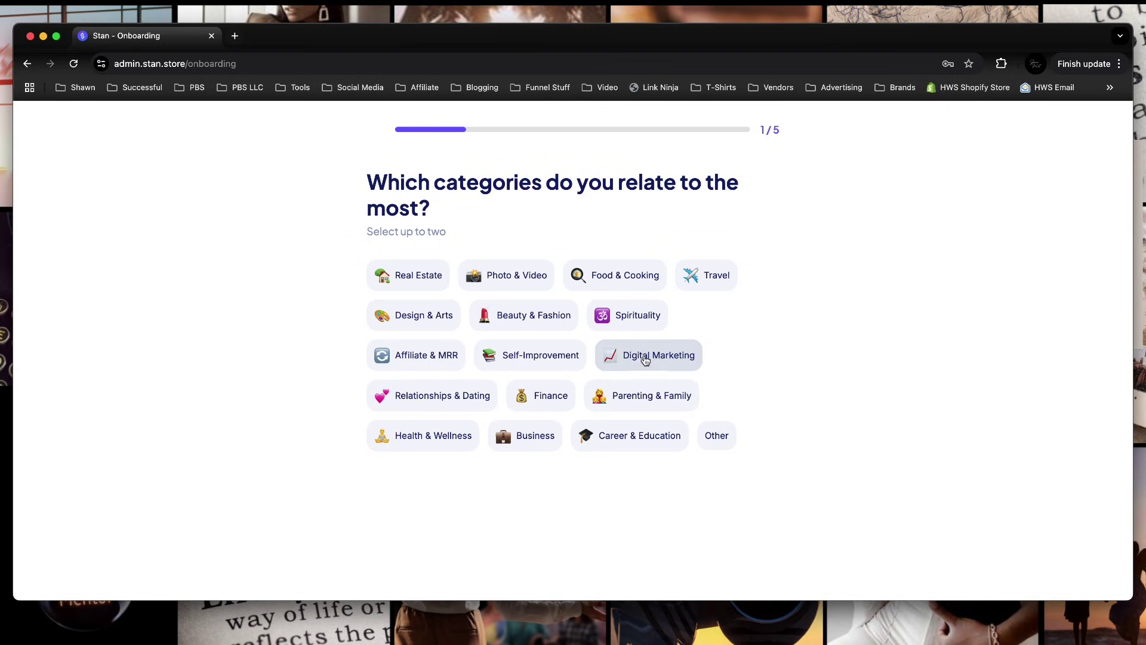
Pick Digital Marketing as the category and answer the money-online and what-to-sell questions.
{"action": "left_click", "coordinate": [635, 357]}
{"action": "left_click", "coordinate": [468, 500]}
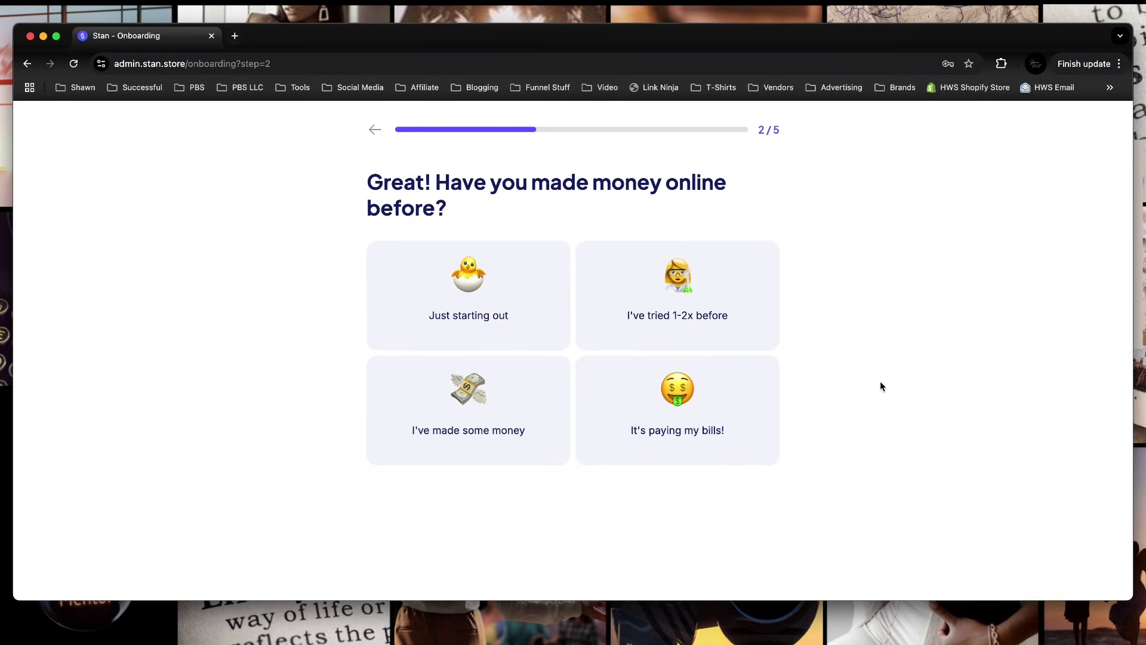
{"action": "left_click", "coordinate": [695, 428]}
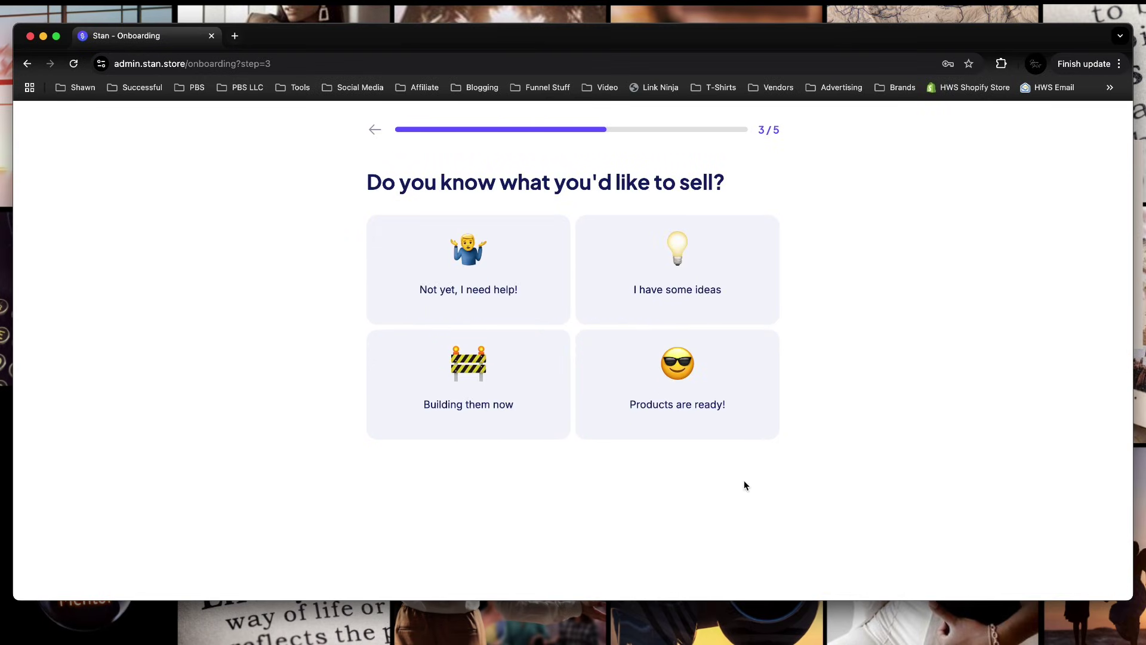
{"action": "left_click", "coordinate": [719, 409]}
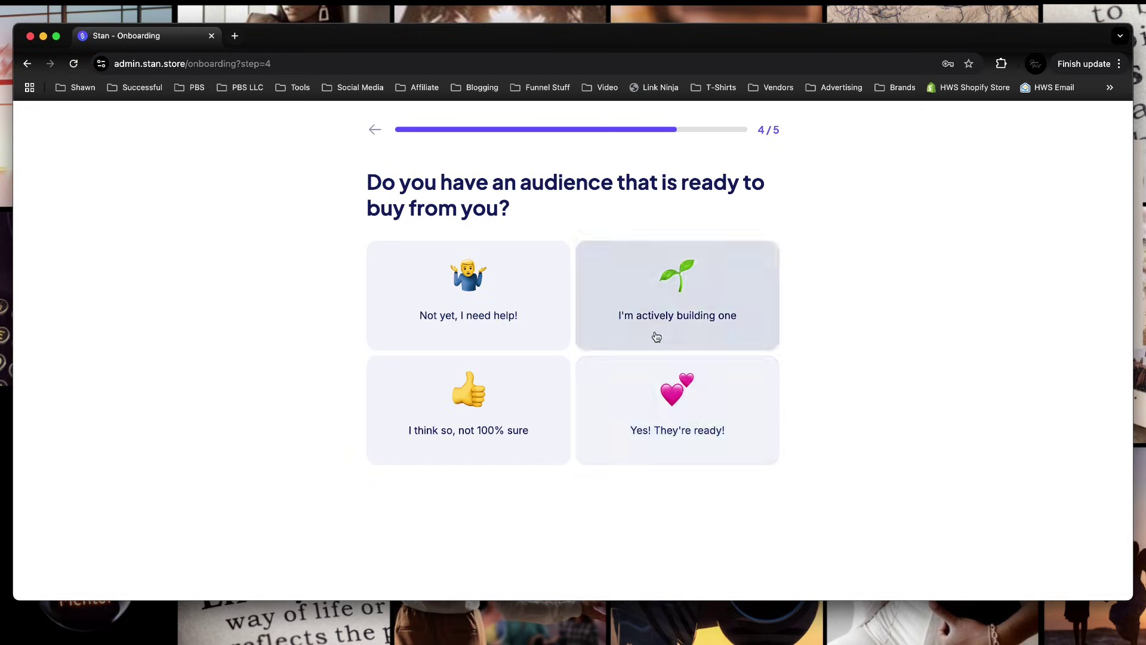
{"action": "left_click", "coordinate": [654, 335]}
Mark the audience as actively being built and pick the referrer's handle from suggestions.
{"action": "left_click", "coordinate": [384, 249]}
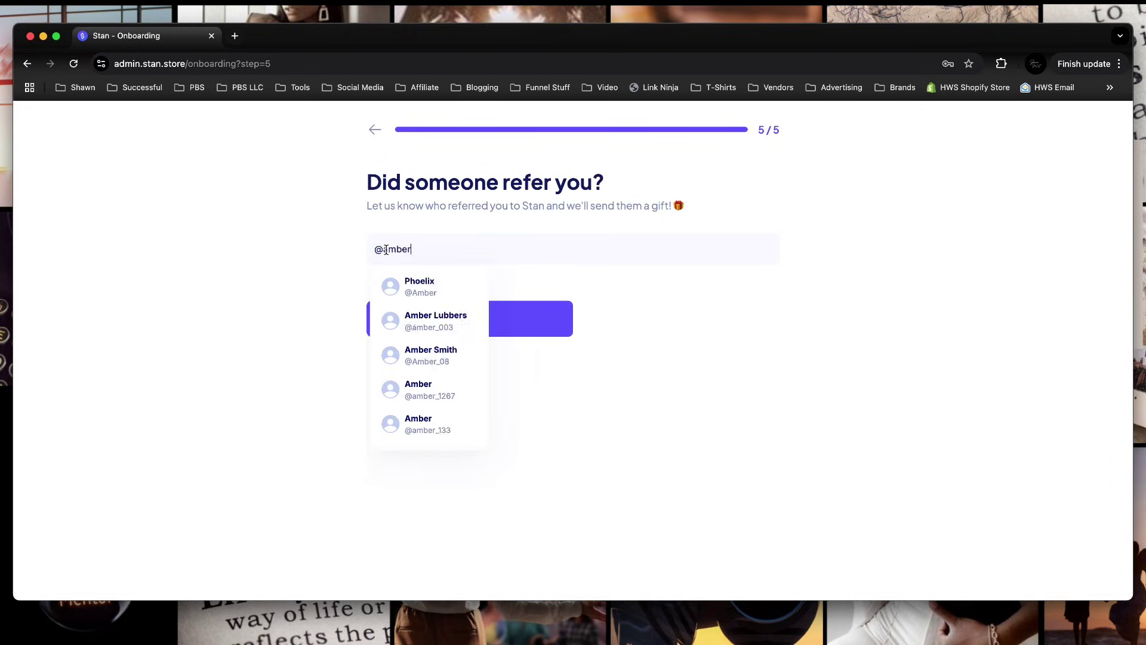
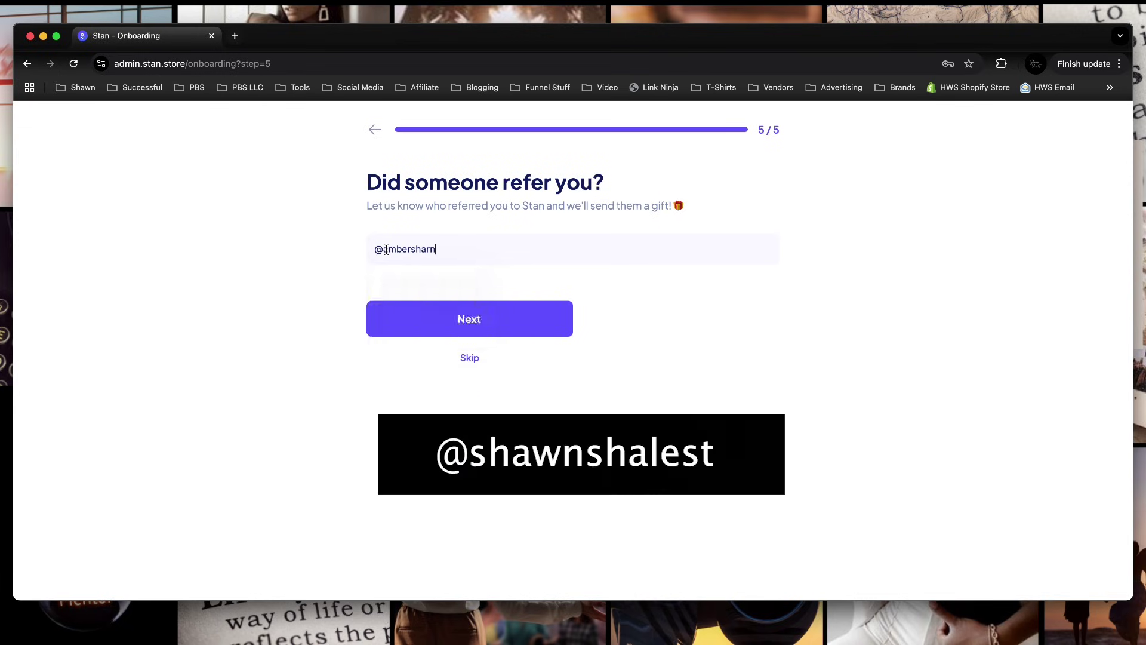
{"action": "left_click", "coordinate": [418, 320]}
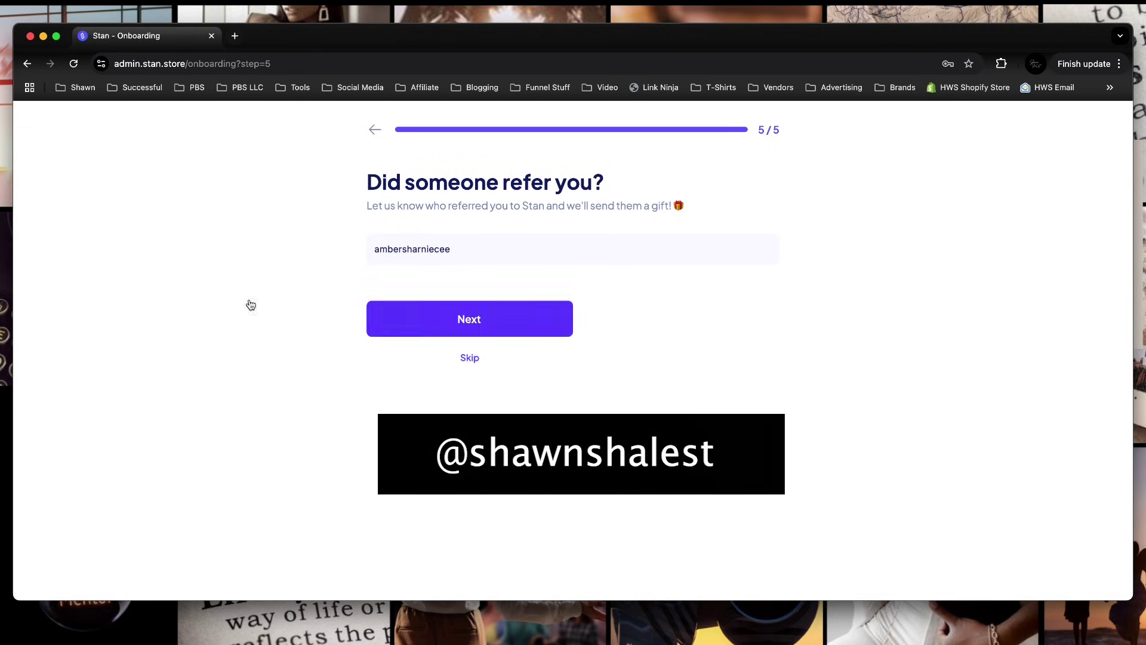
{"action": "left_click", "coordinate": [465, 320]}
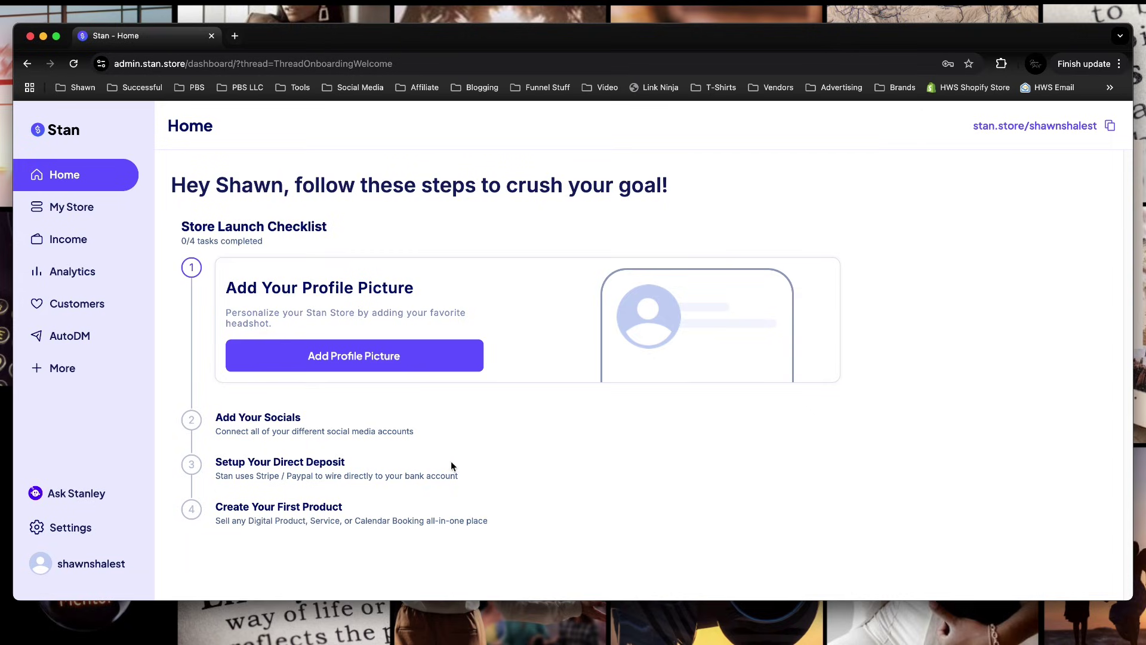
Upload and crop a headshot, then confirm it as the profile picture.
{"action": "left_click", "coordinate": [354, 355]}
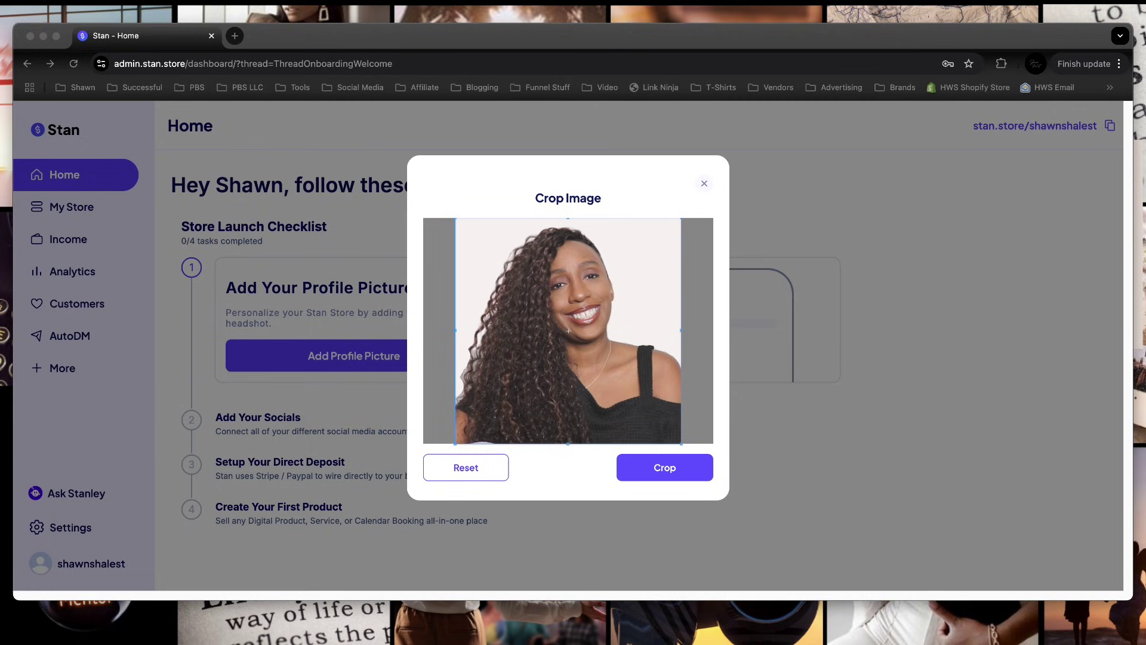
{"action": "left_click", "coordinate": [650, 471]}
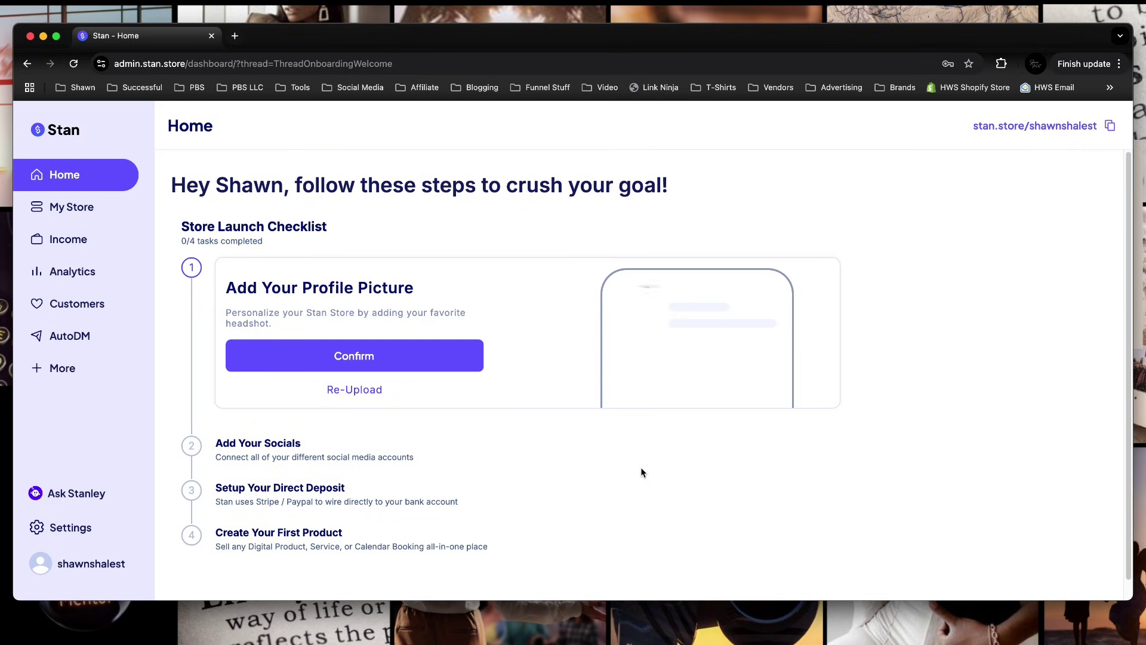
{"action": "scroll", "coordinate": [650, 460], "scroll_direction": "down", "scroll_amount": 1}
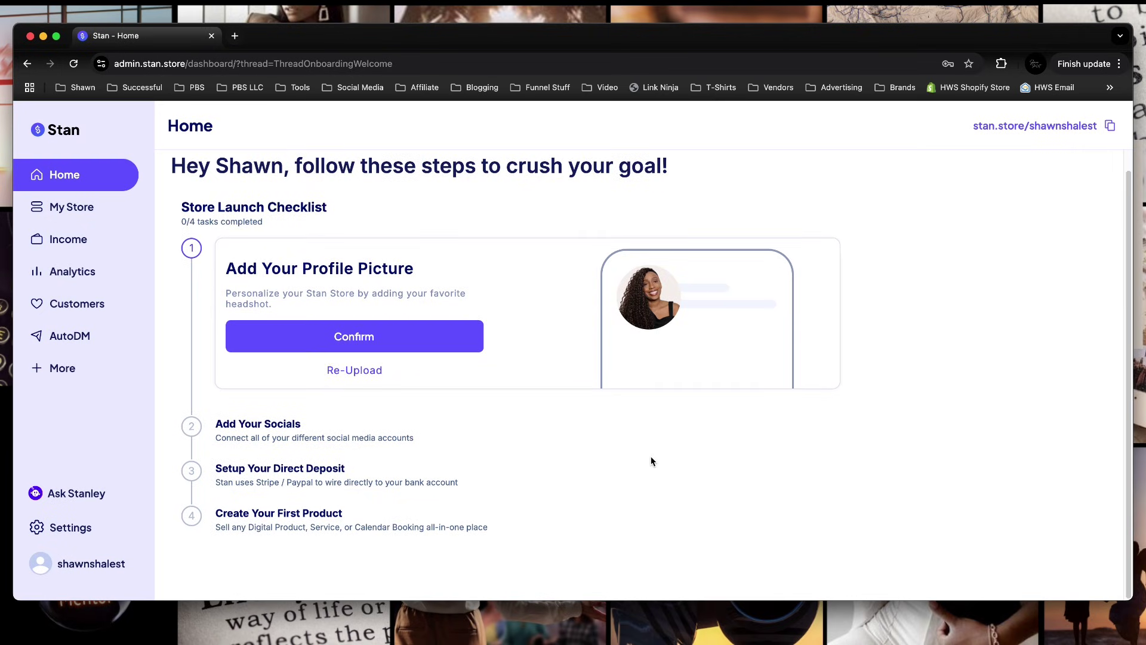
{"action": "left_click", "coordinate": [378, 338]}
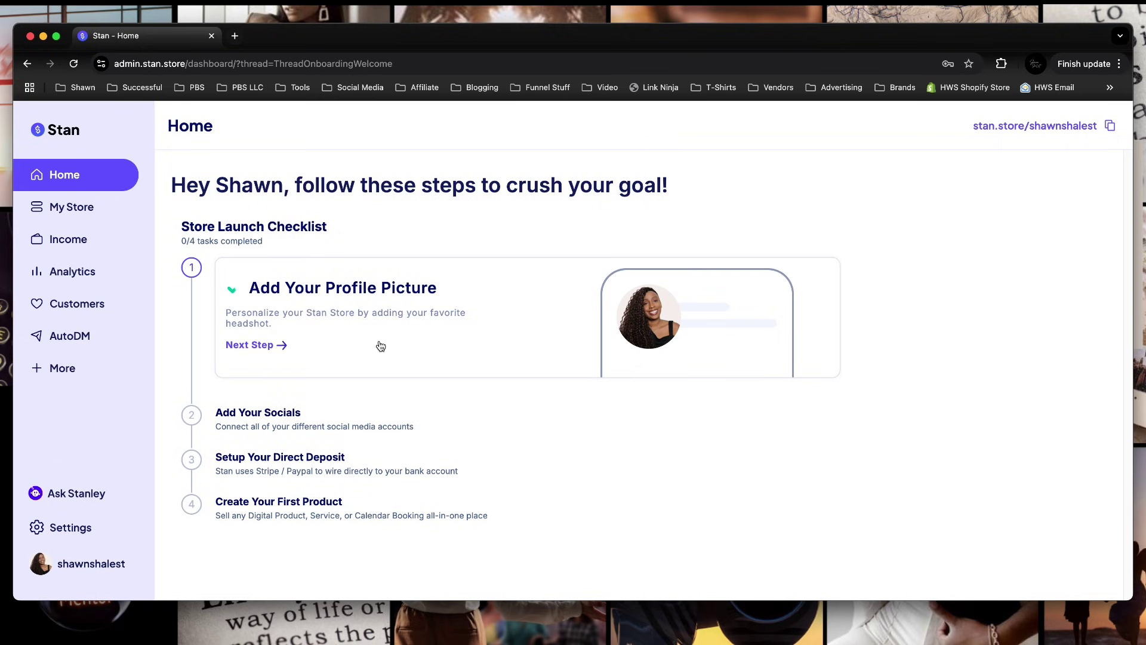
Save a bio with Instagram and TikTok usernames, then advance the checklist.
{"action": "left_click", "coordinate": [358, 351]}
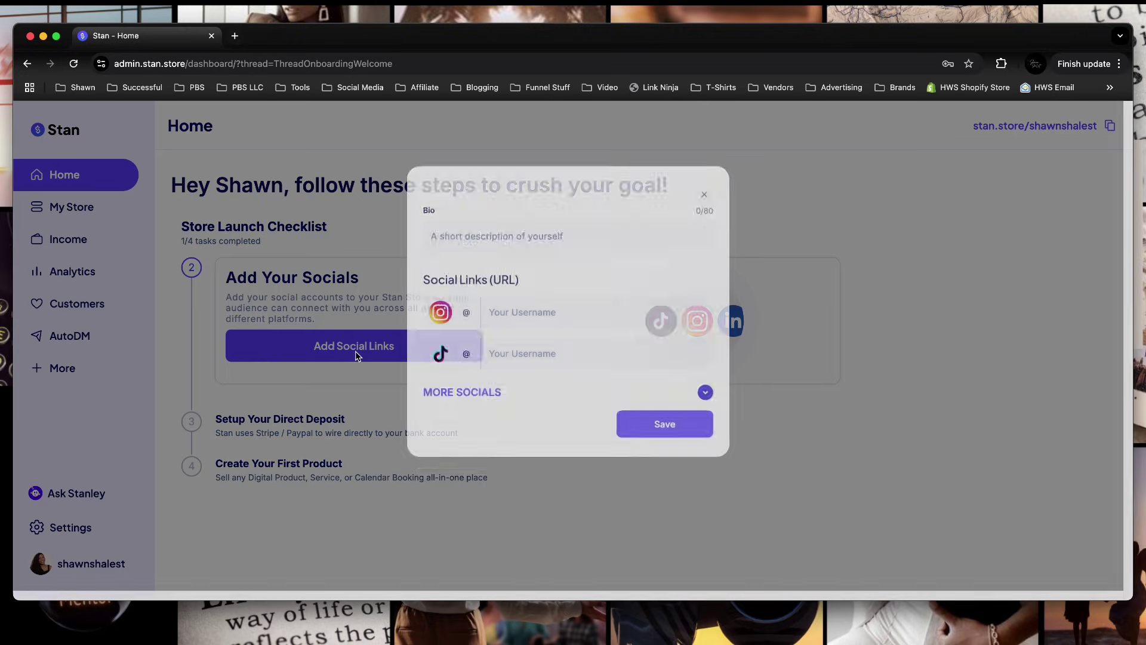
{"action": "left_click", "coordinate": [519, 333]}
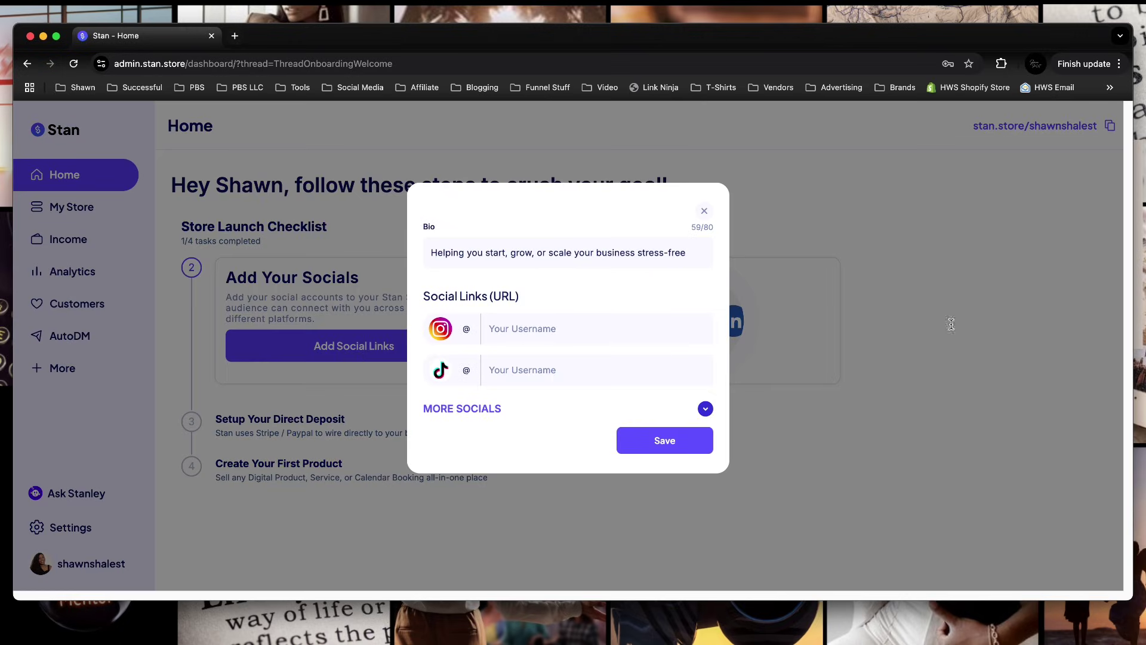
{"action": "type", "text": "healthywealthysucc"}
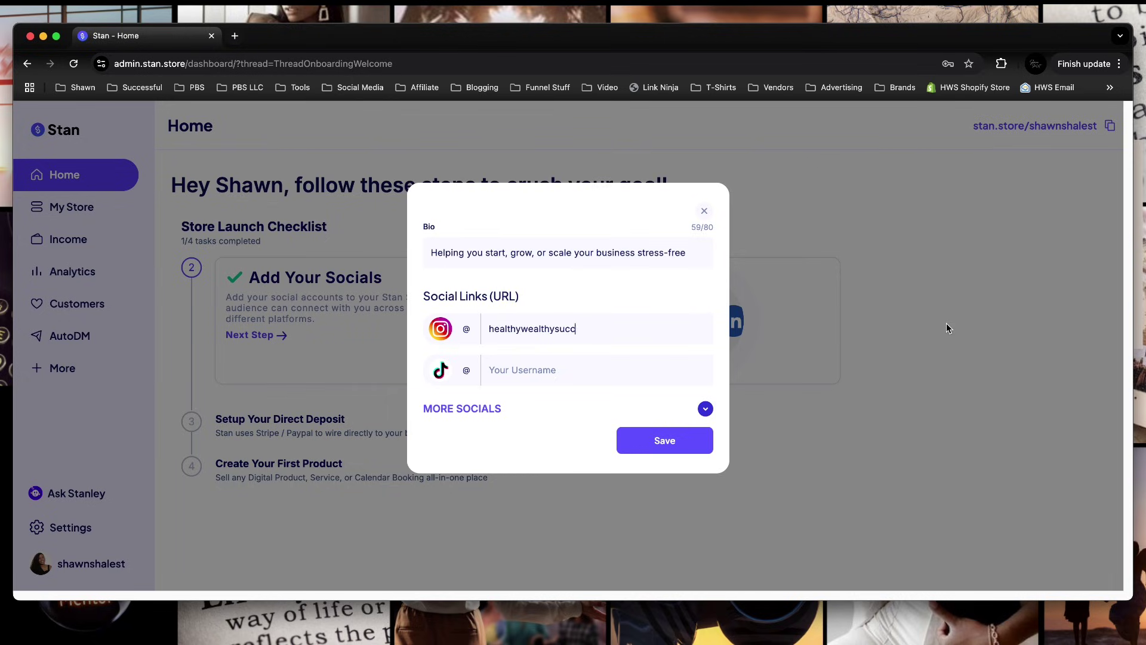
{"action": "type", "text": "essful"}
{"action": "left_click", "coordinate": [521, 368]}
{"action": "type", "text": "shawnshalest"}
{"action": "left_click", "coordinate": [664, 442]}
{"action": "left_click", "coordinate": [273, 335]}
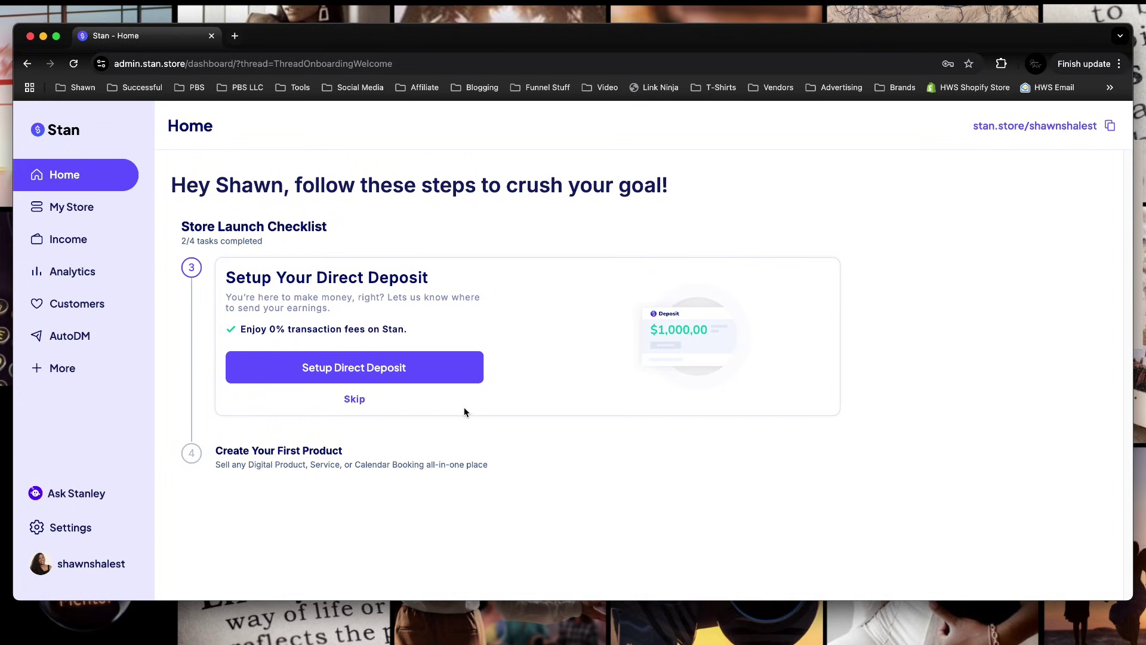
Create the Stan Stripe payout account, submitting the email and entering its verification code.
{"action": "left_click", "coordinate": [380, 379]}
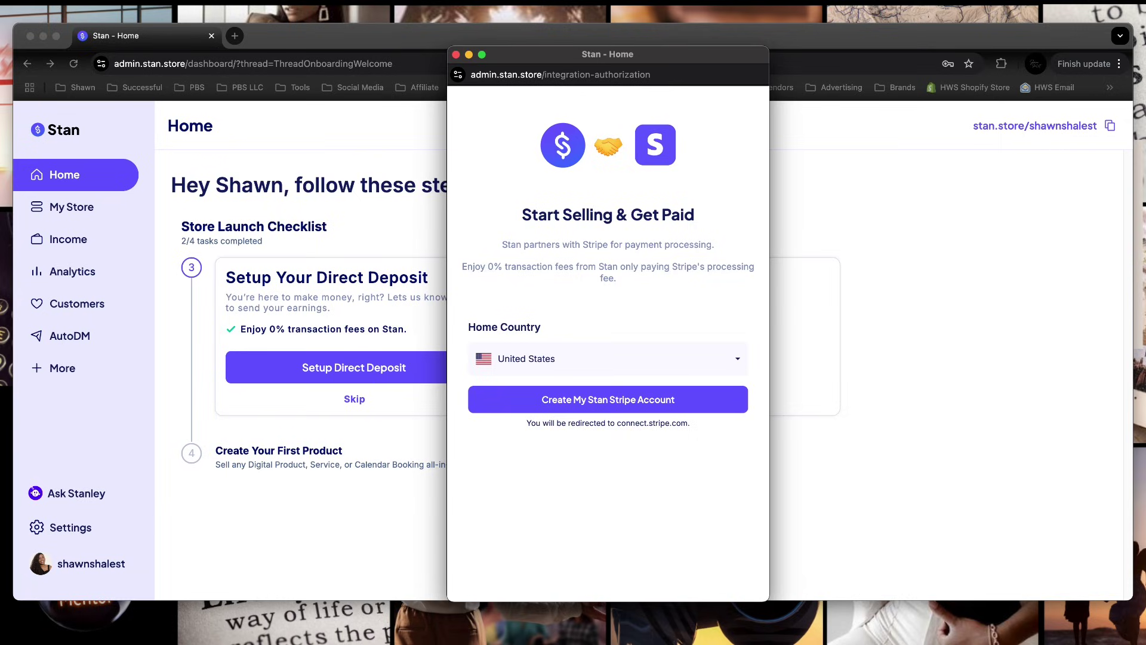
{"action": "left_click", "coordinate": [569, 407]}
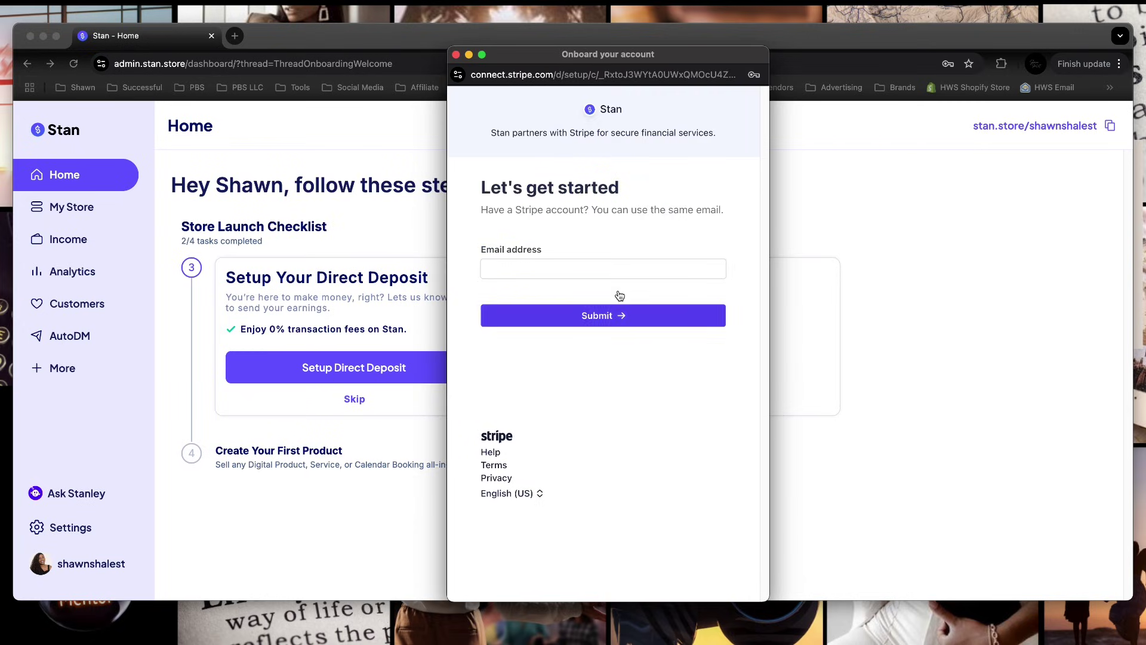
{"action": "left_click", "coordinate": [538, 268]}
{"action": "left_click", "coordinate": [576, 301]}
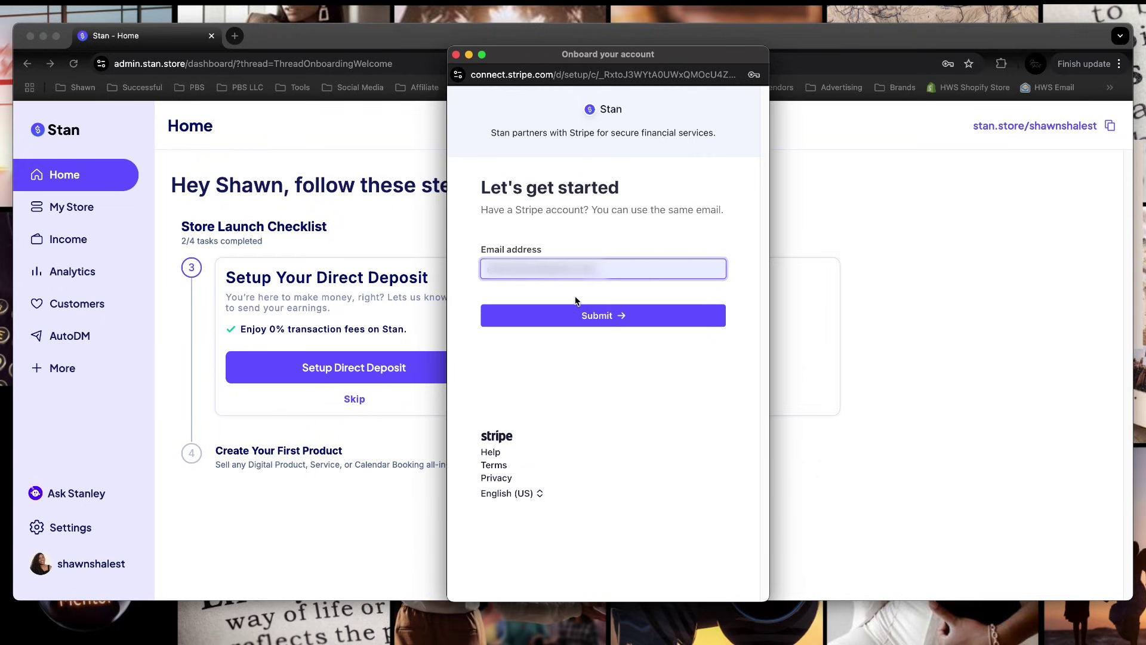
{"action": "left_click", "coordinate": [595, 329]}
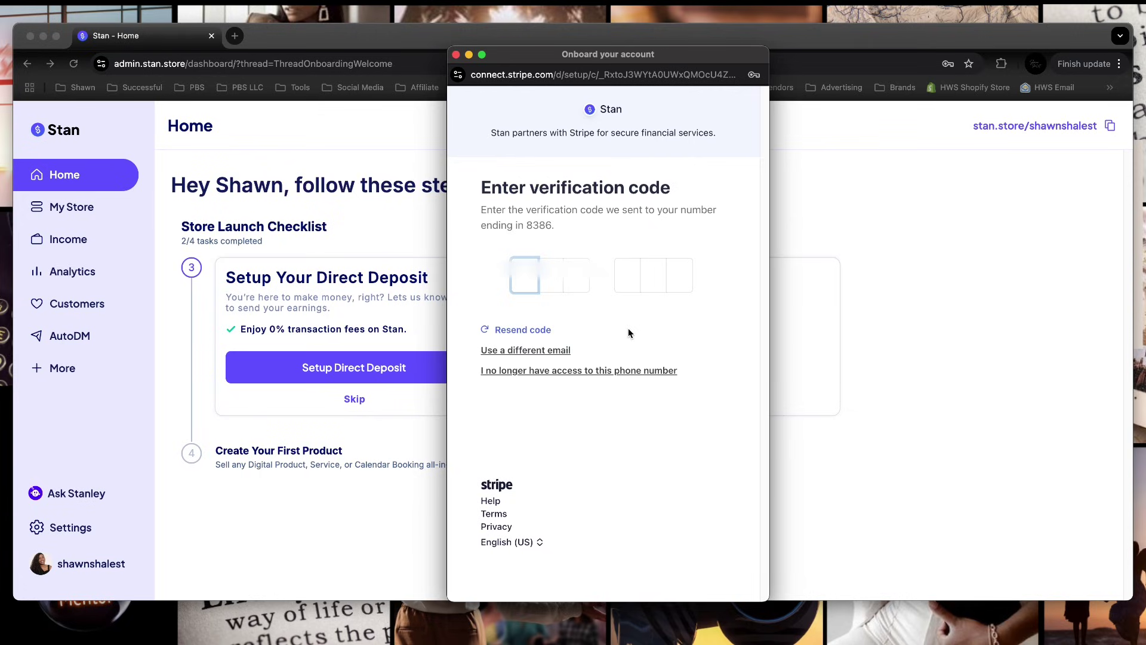
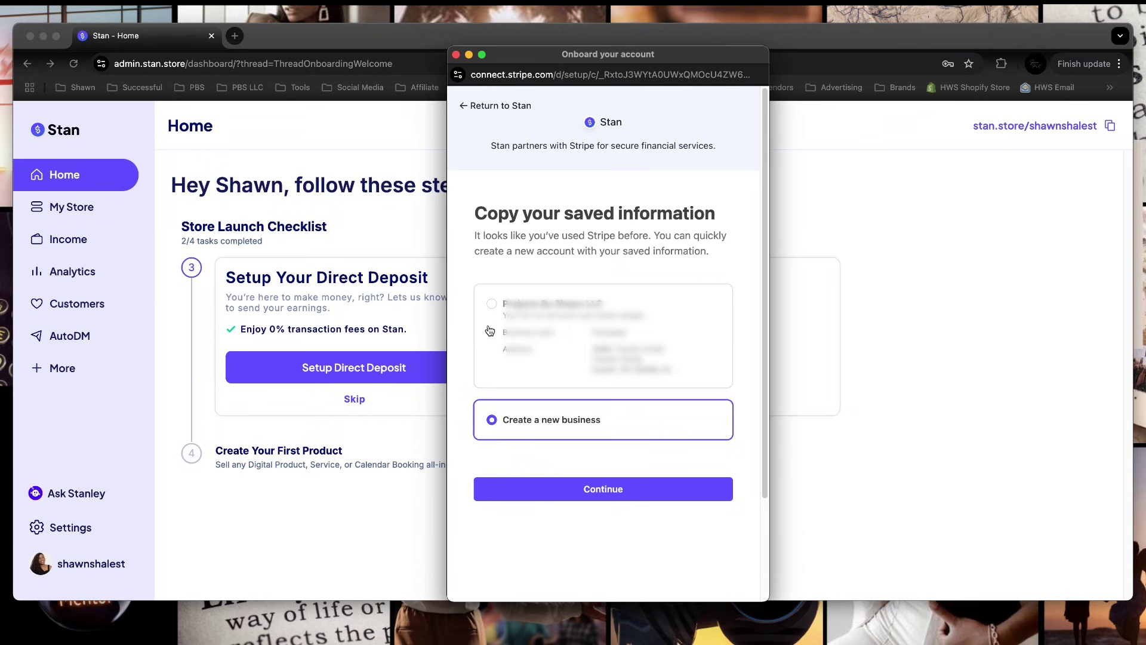
Reuse the saved business information and choose Relay Financial as the payout bank.
{"action": "left_click", "coordinate": [487, 315]}
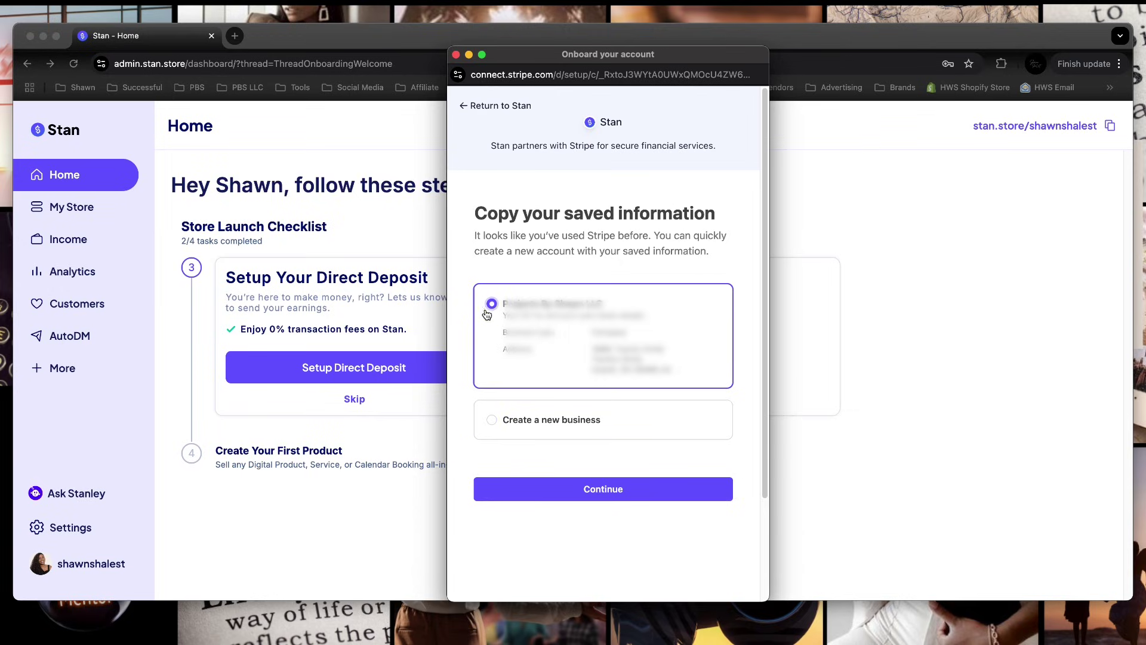
{"action": "left_click", "coordinate": [572, 490]}
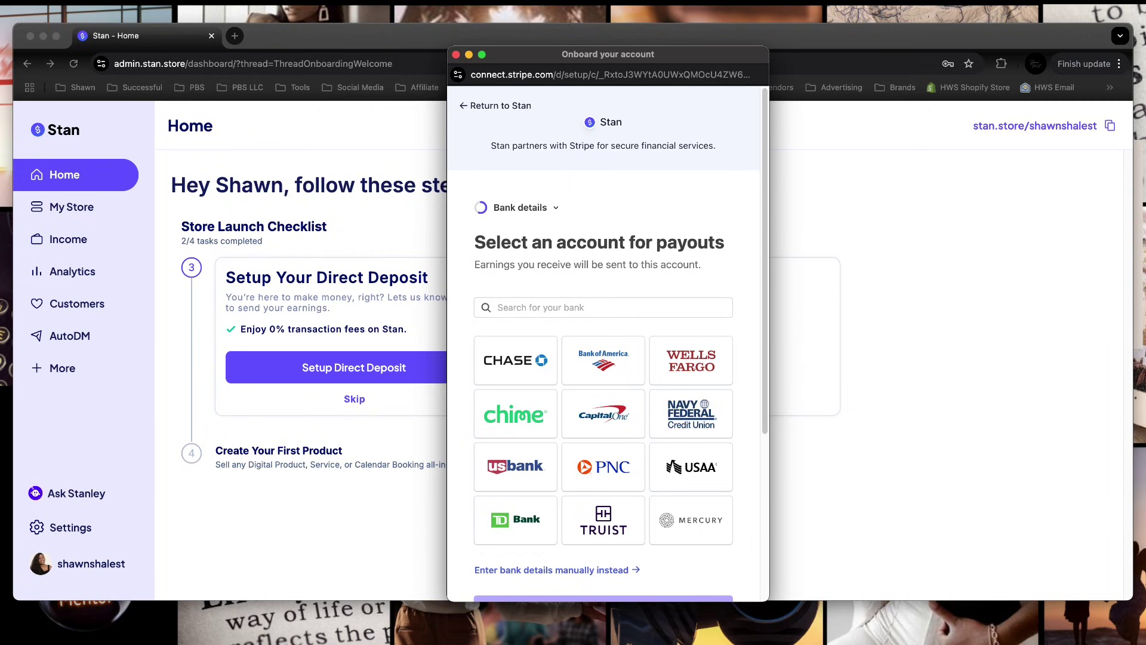
{"action": "type", "text": "Relay"}
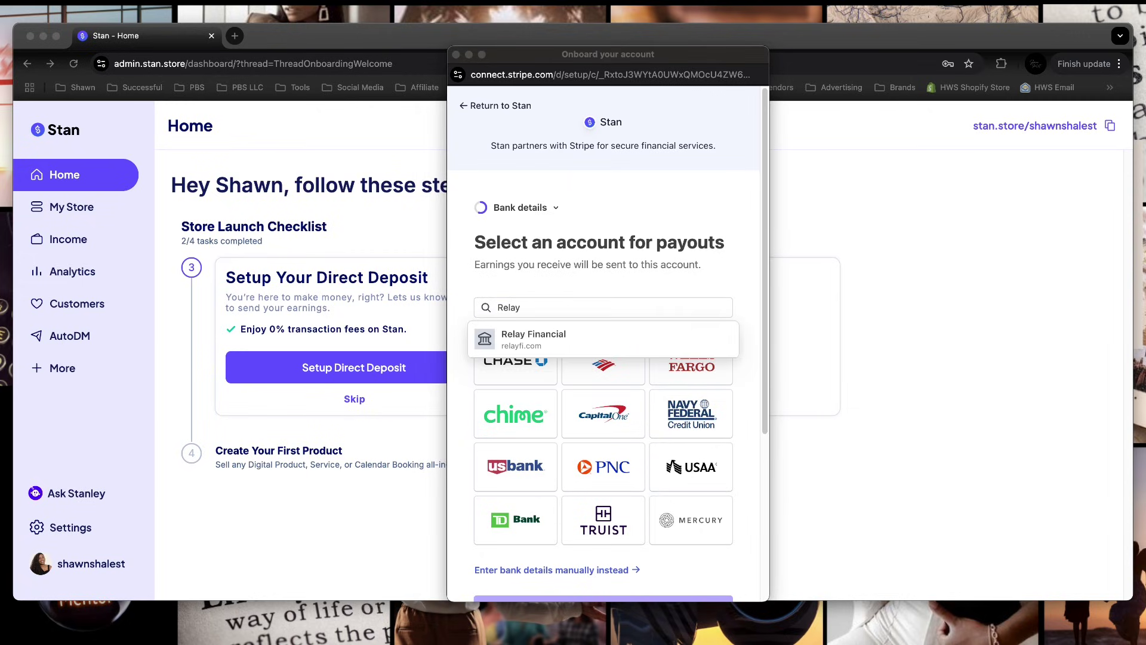
{"action": "left_click", "coordinate": [532, 338]}
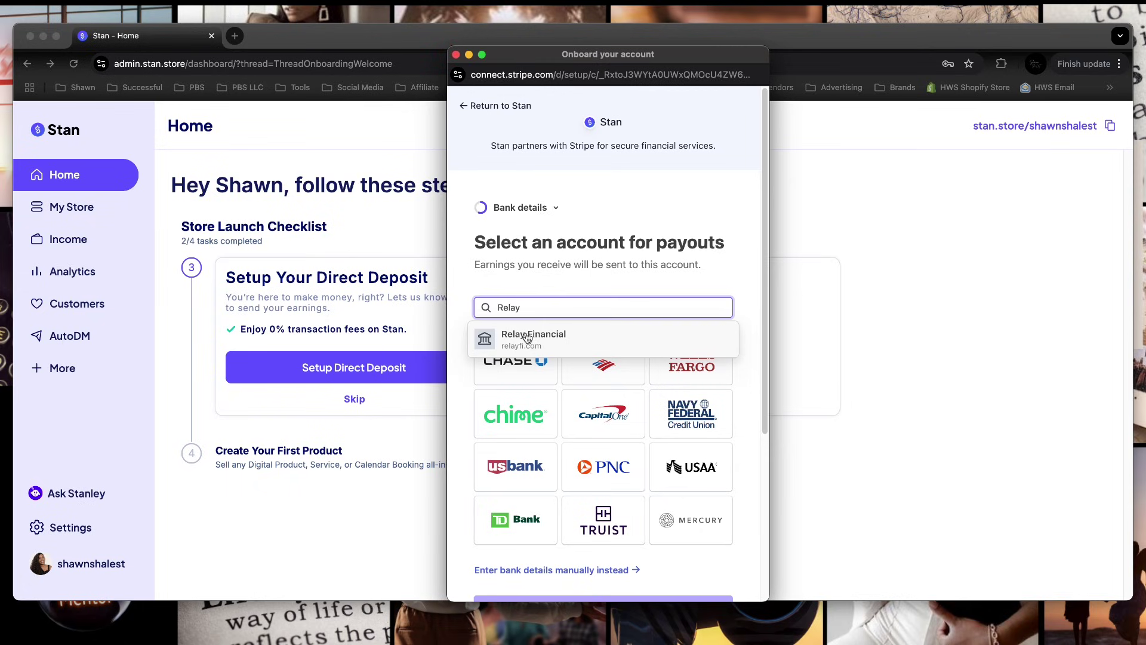
{"action": "left_click", "coordinate": [526, 338]}
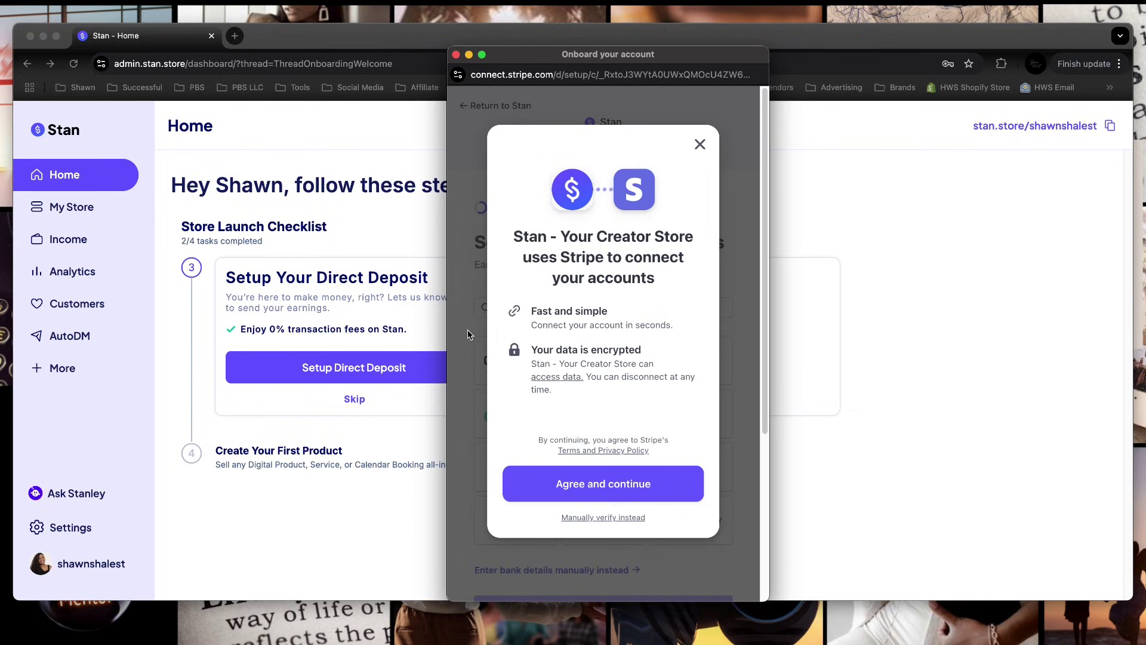
Agree to connect the bank and verify with the SMS code.
{"action": "left_click", "coordinate": [621, 488]}
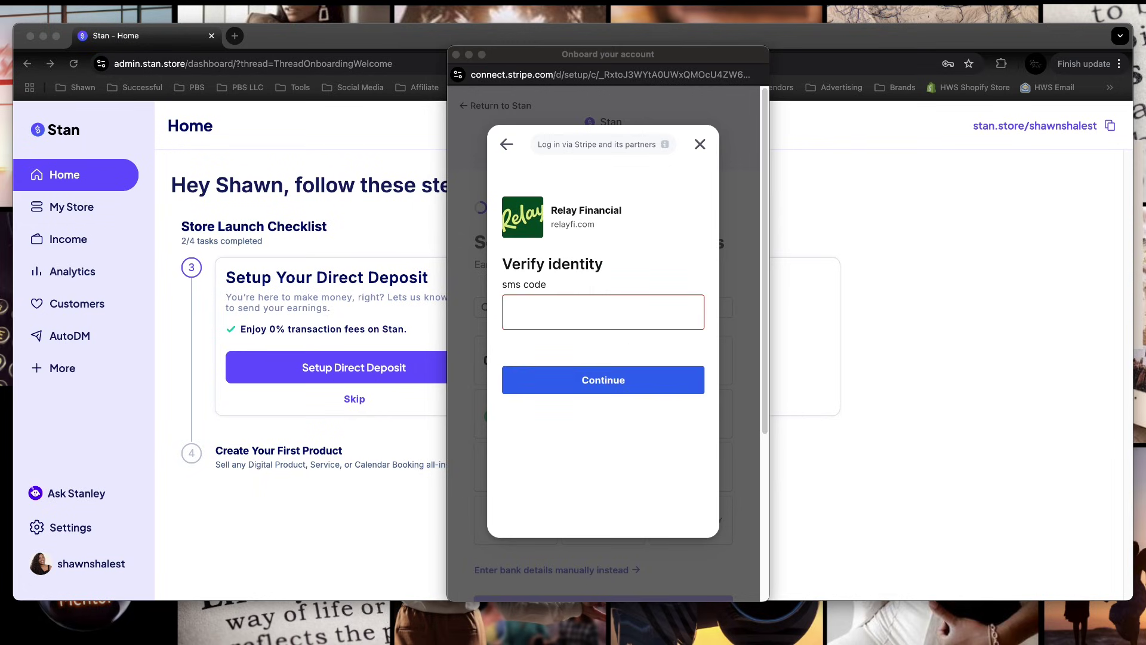
{"action": "left_click", "coordinate": [526, 318]}
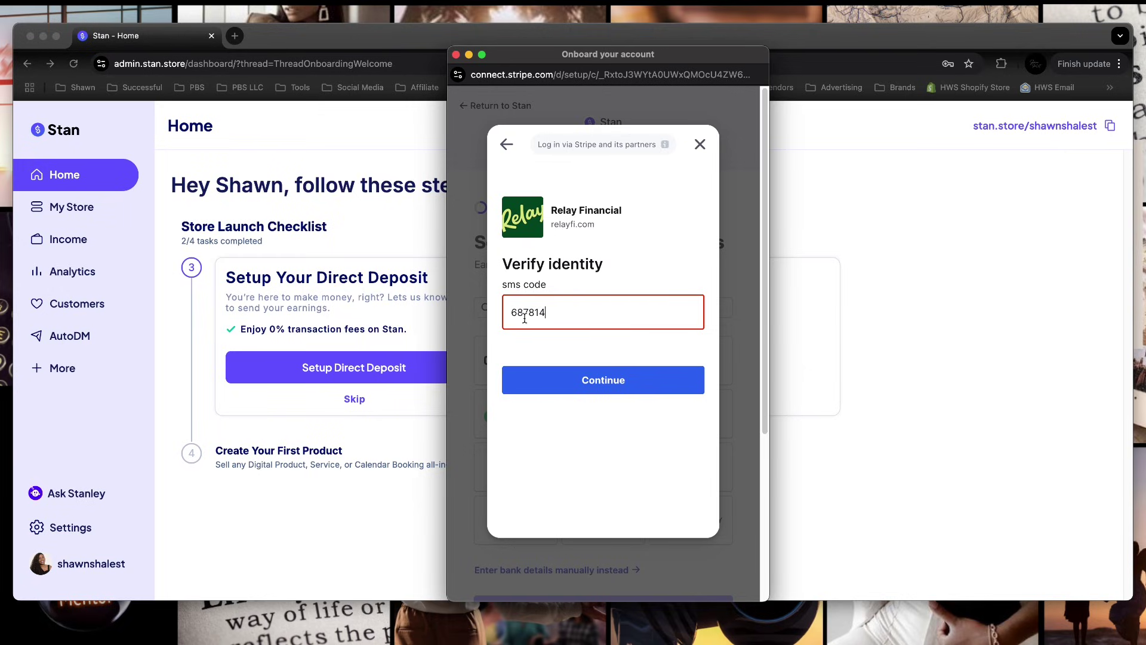
{"action": "left_click", "coordinate": [595, 391]}
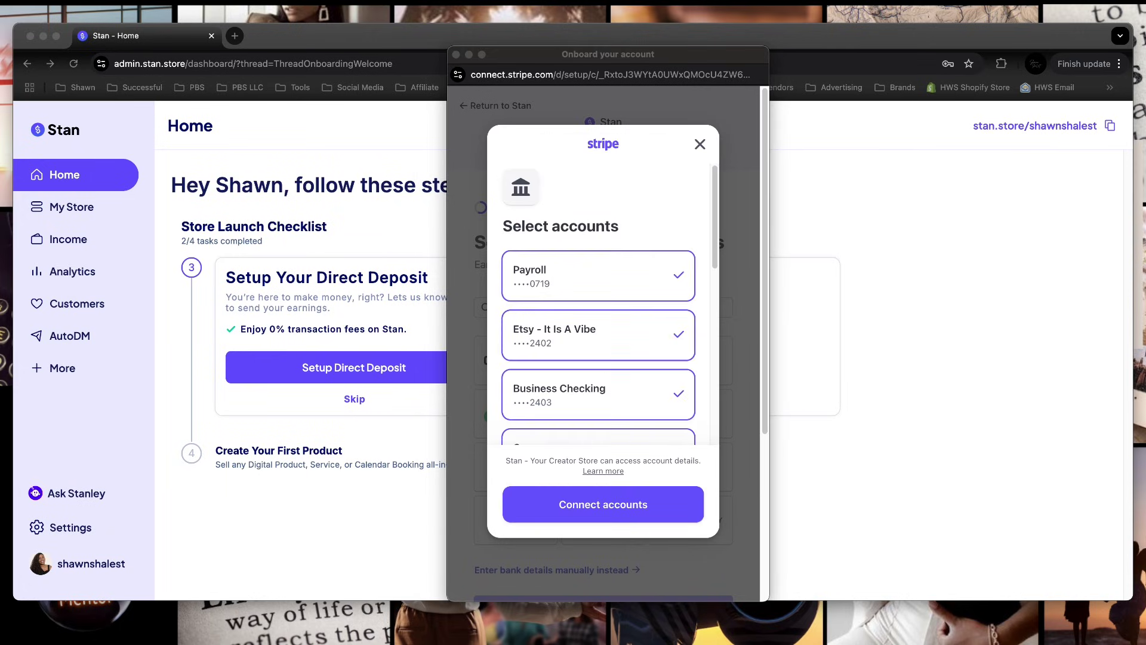
Deselect Printify Affiliate, Amazon KDP, Amazon and Etsy, connecting only Business Checking saved via Link.
{"action": "left_click_drag", "start_coordinate": [714, 258], "coordinate": [757, 437]}
{"action": "scroll", "coordinate": [711, 418], "scroll_direction": "up", "scroll_amount": 3}
{"action": "left_click", "coordinate": [673, 410]}
{"action": "scroll", "coordinate": [704, 370], "scroll_direction": "down", "scroll_amount": 4}
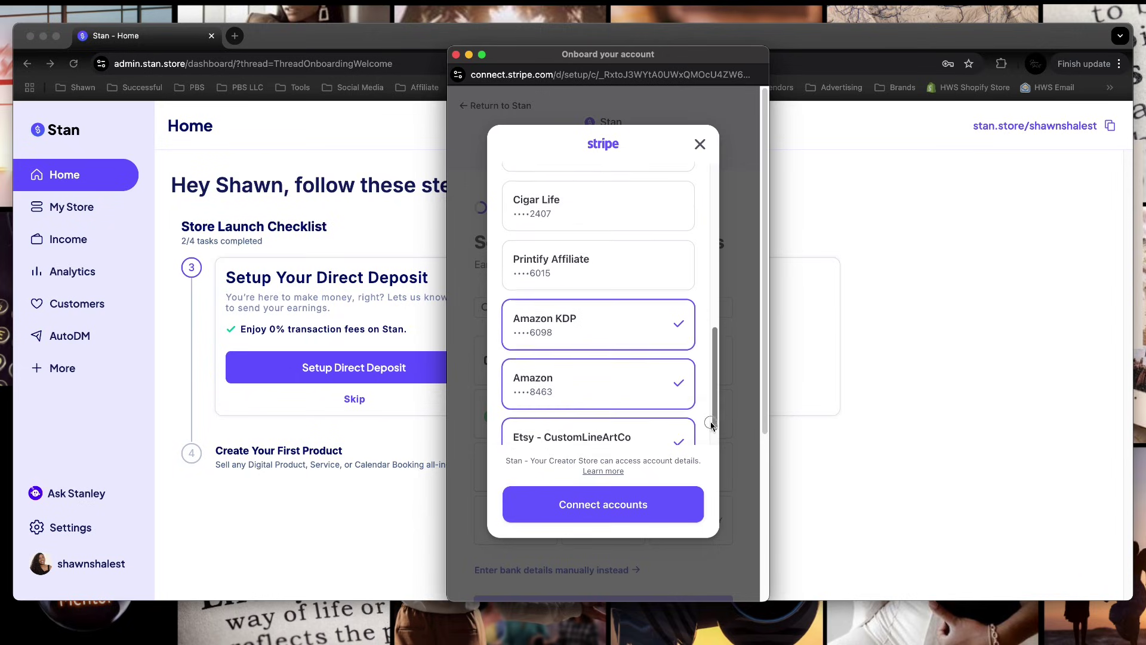
{"action": "left_click", "coordinate": [681, 338]}
{"action": "left_click", "coordinate": [678, 383]}
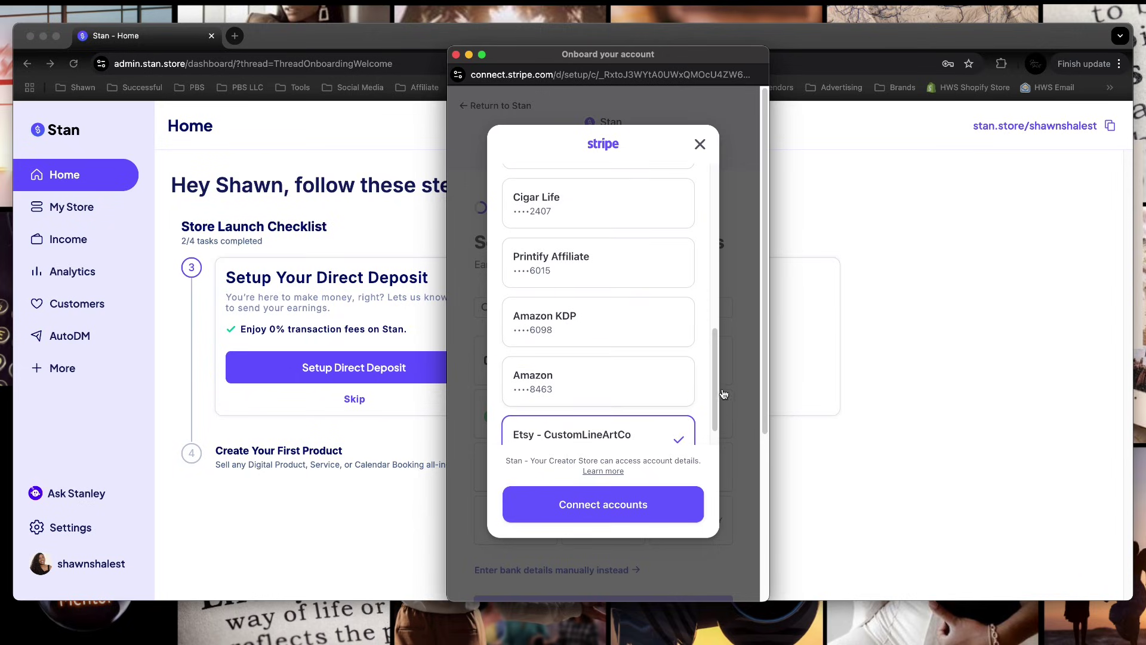
{"action": "scroll", "coordinate": [716, 390], "scroll_direction": "down", "scroll_amount": 1}
{"action": "left_click", "coordinate": [683, 412]}
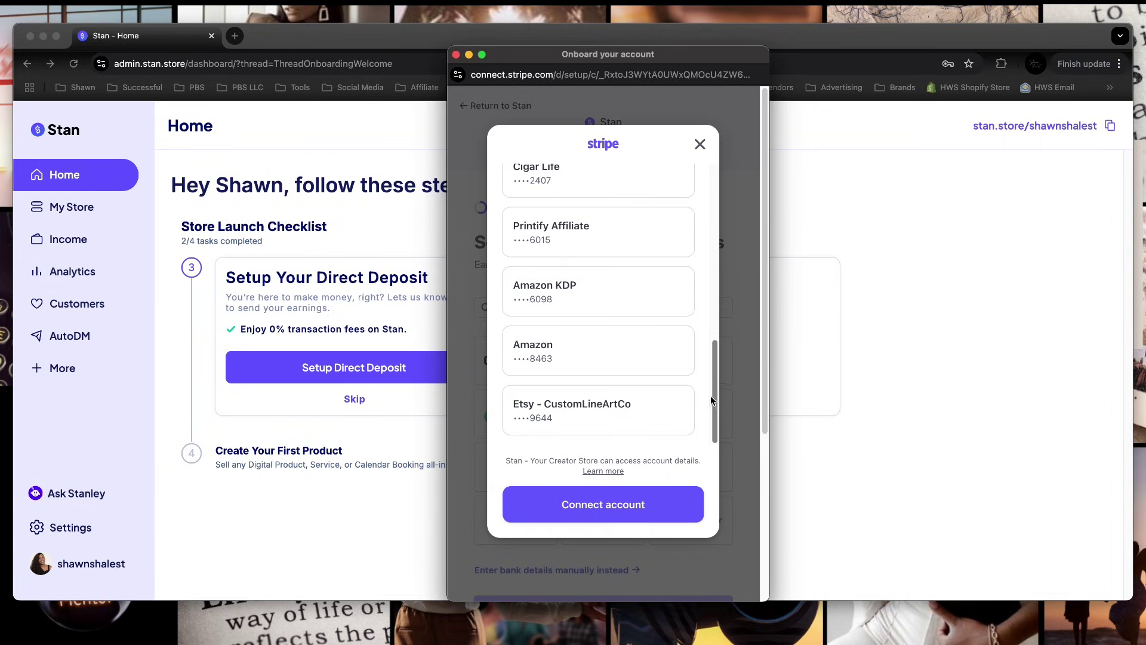
{"action": "scroll", "coordinate": [710, 396], "scroll_direction": "up", "scroll_amount": 3}
{"action": "left_click_drag", "start_coordinate": [711, 348], "coordinate": [695, 229]}
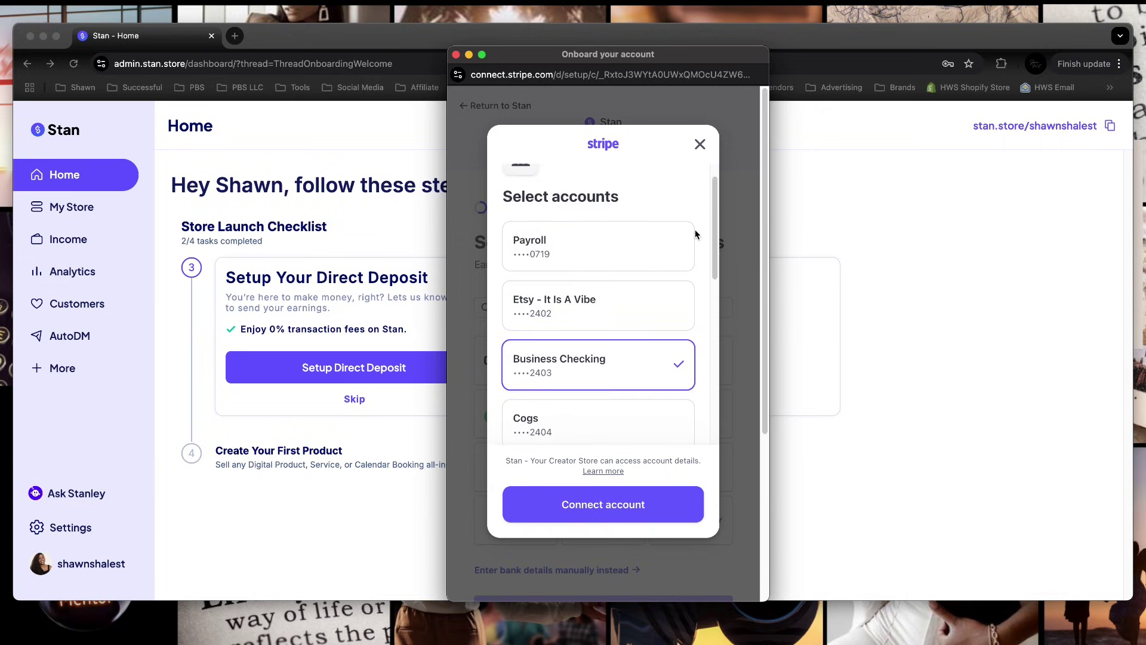
{"action": "left_click", "coordinate": [597, 513]}
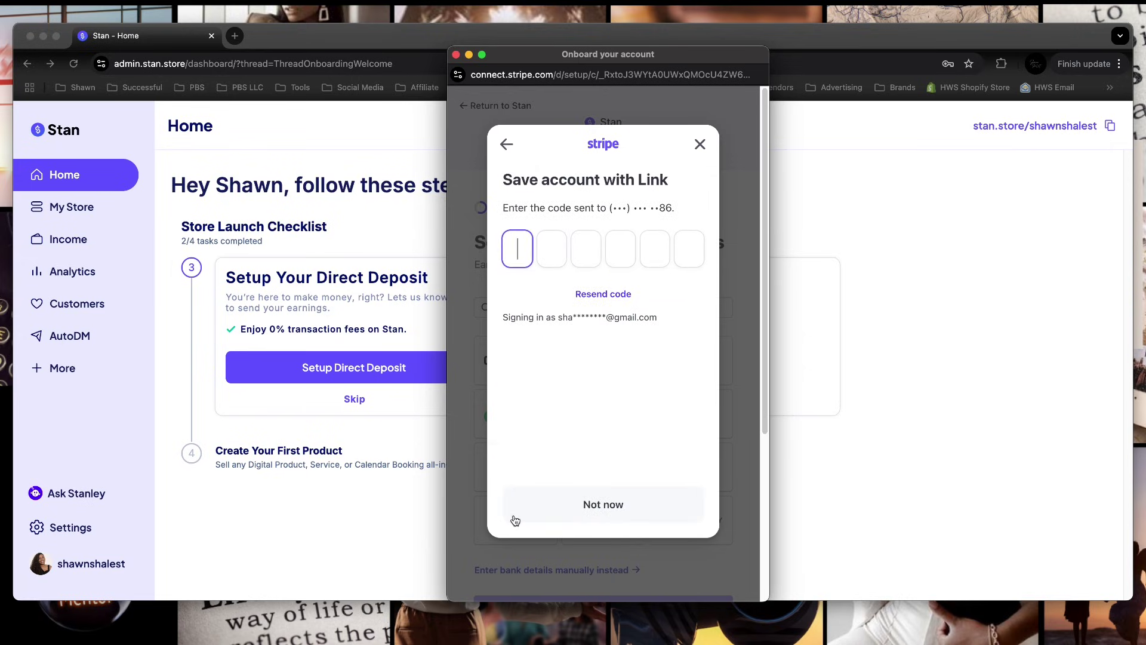
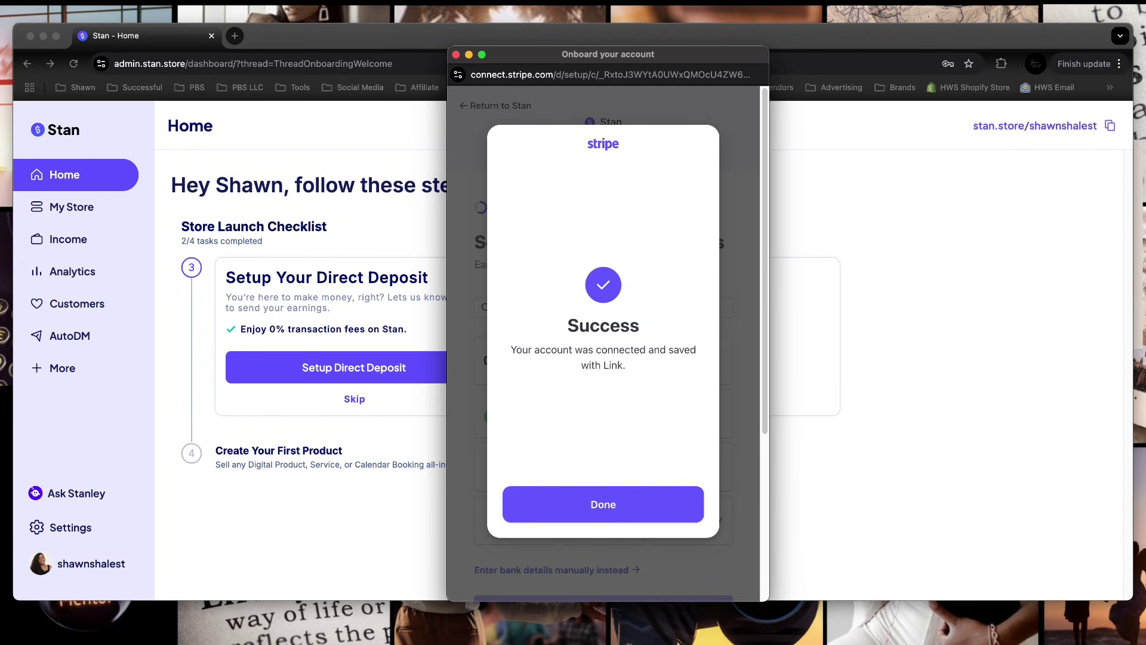
{"action": "left_click", "coordinate": [596, 504]}
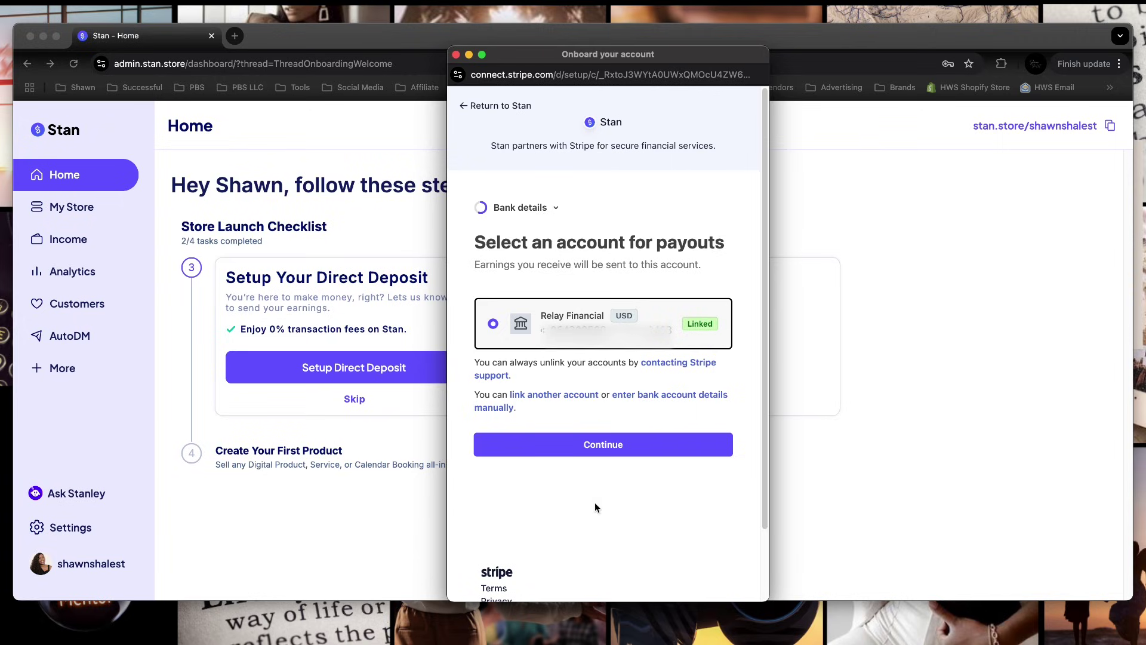
Confirm Relay Financial as the payout account and agree and submit the Stripe review.
{"action": "left_click", "coordinate": [603, 444]}
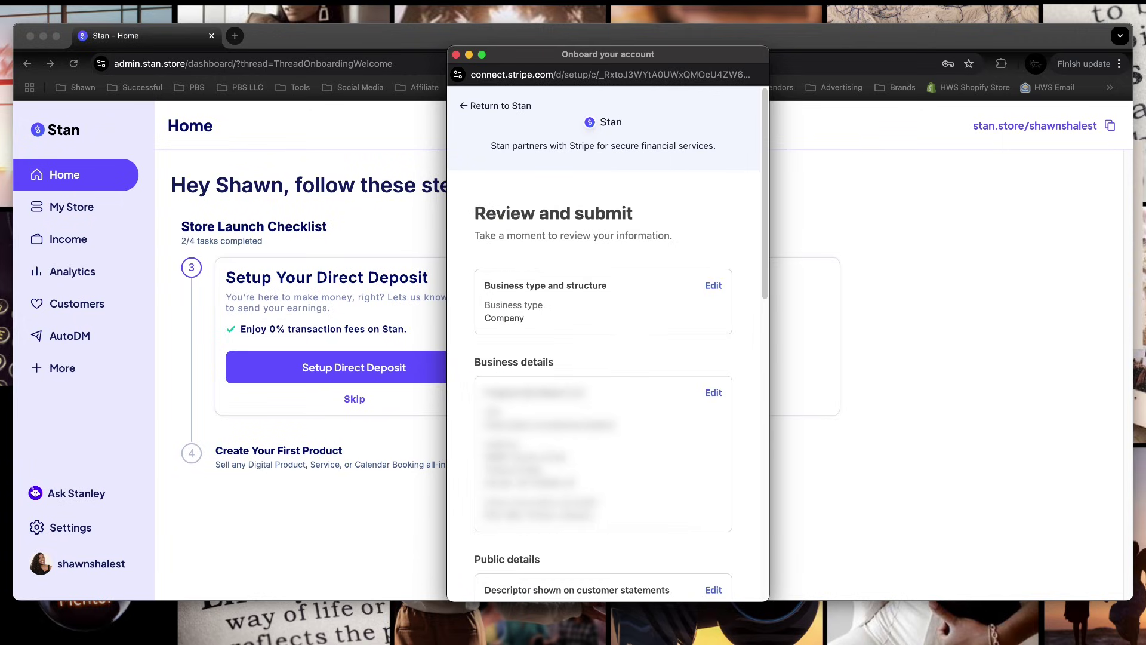
{"action": "scroll", "coordinate": [603, 343], "scroll_direction": "down", "scroll_amount": 6}
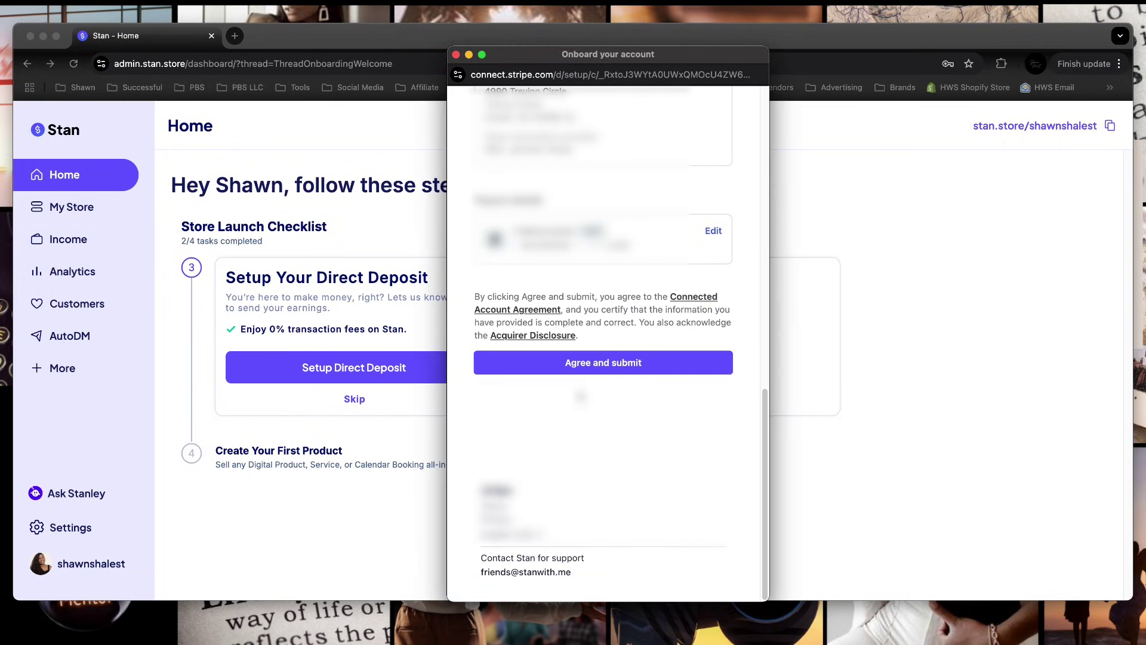
{"action": "left_click", "coordinate": [587, 364]}
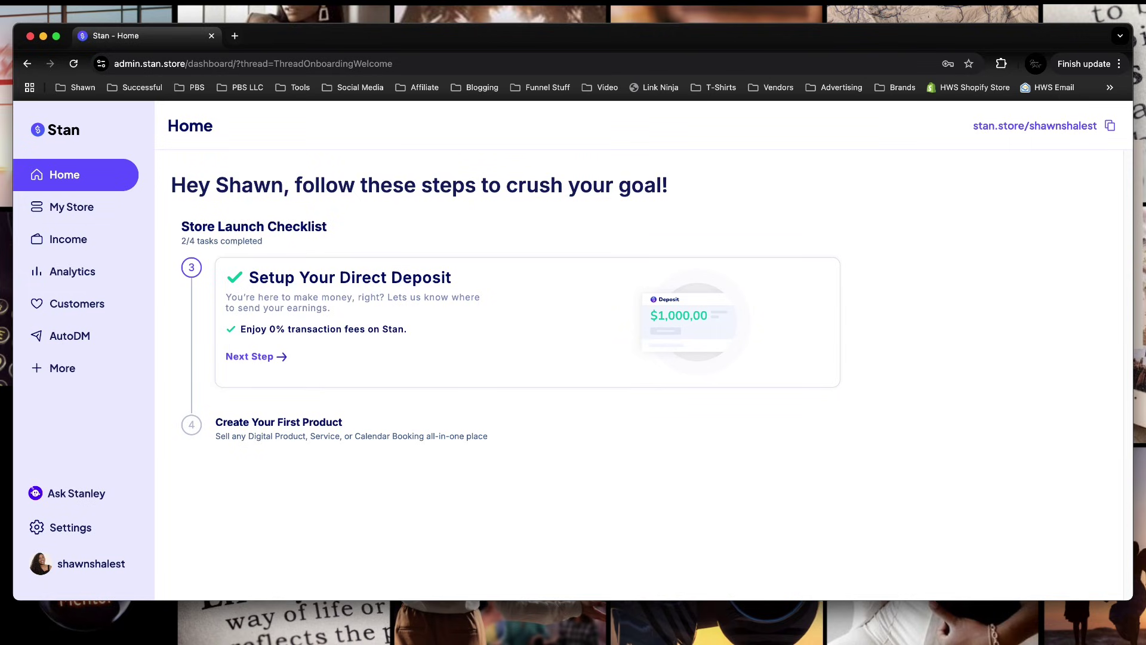
Move the checklist to 3/4 and open Create Your Product.
{"action": "left_click", "coordinate": [258, 357]}
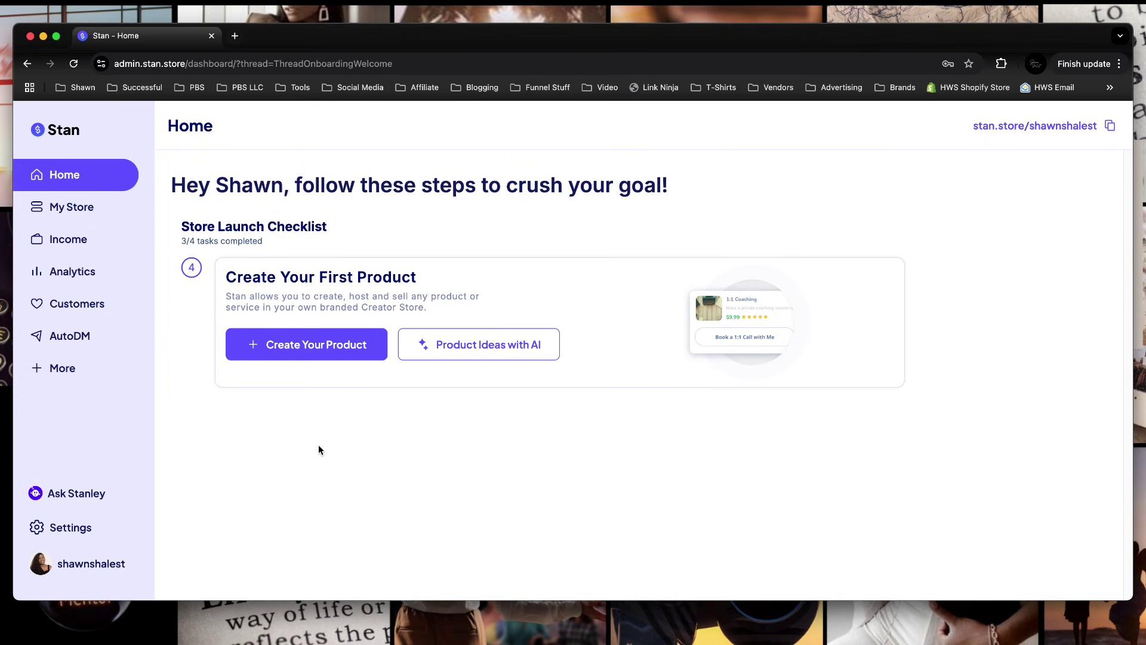
{"action": "left_click", "coordinate": [287, 355]}
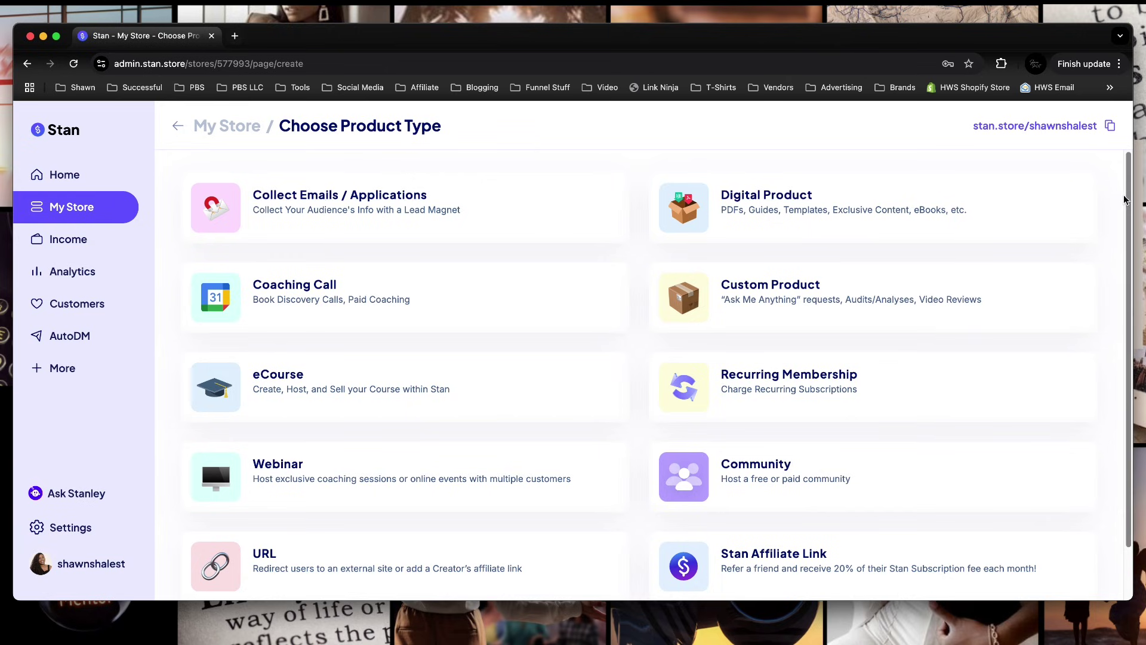
Choose the Digital Product card to start a download listing priced $9.99 by default.
{"action": "left_click_drag", "start_coordinate": [1129, 195], "coordinate": [1129, 198]}
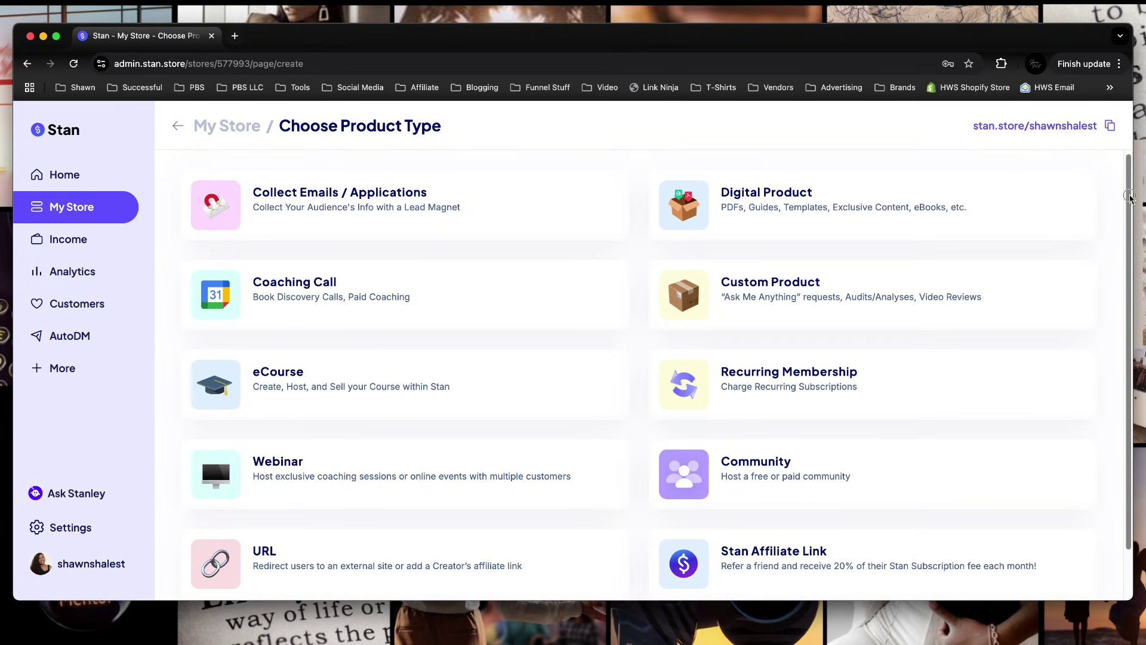
{"action": "left_click_drag", "start_coordinate": [1130, 198], "coordinate": [1131, 251]}
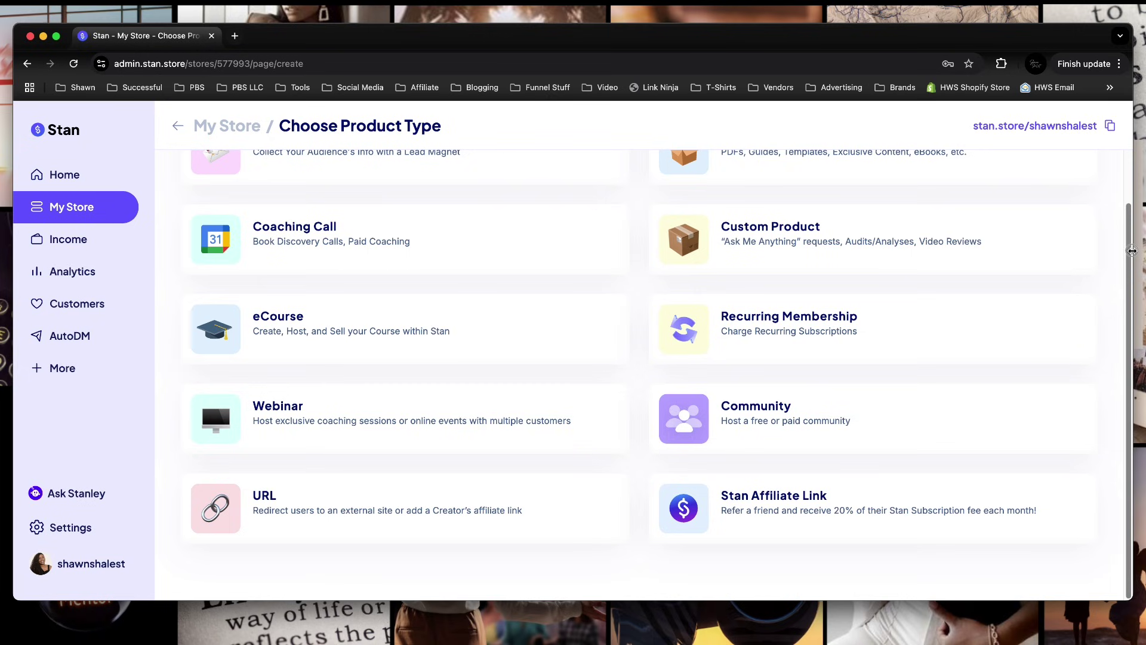
{"action": "left_click_drag", "start_coordinate": [1131, 251], "coordinate": [1134, 194]}
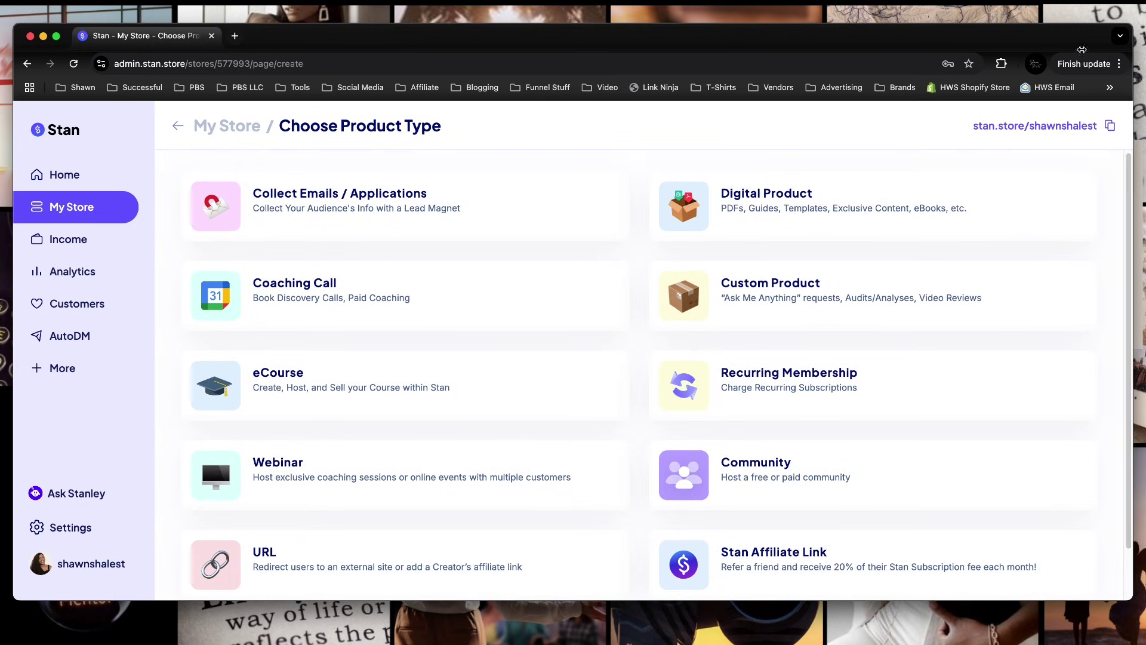
{"action": "left_click", "coordinate": [756, 199]}
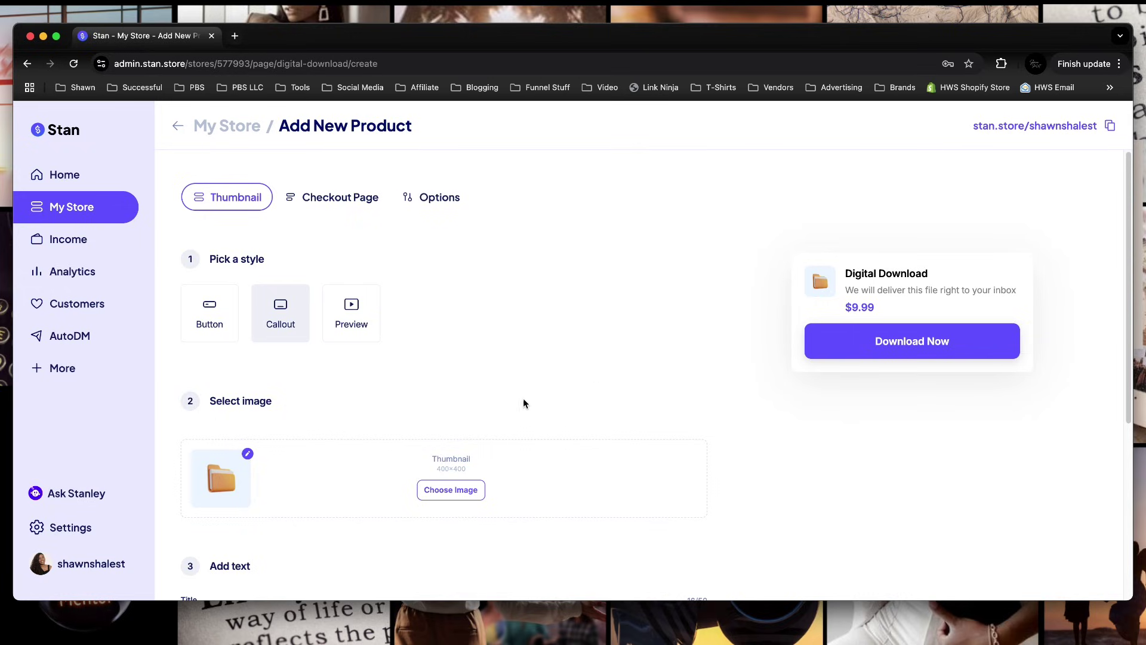
Compare Button, Callout and Preview thumbnail styles, settling on Callout.
{"action": "left_click", "coordinate": [208, 333]}
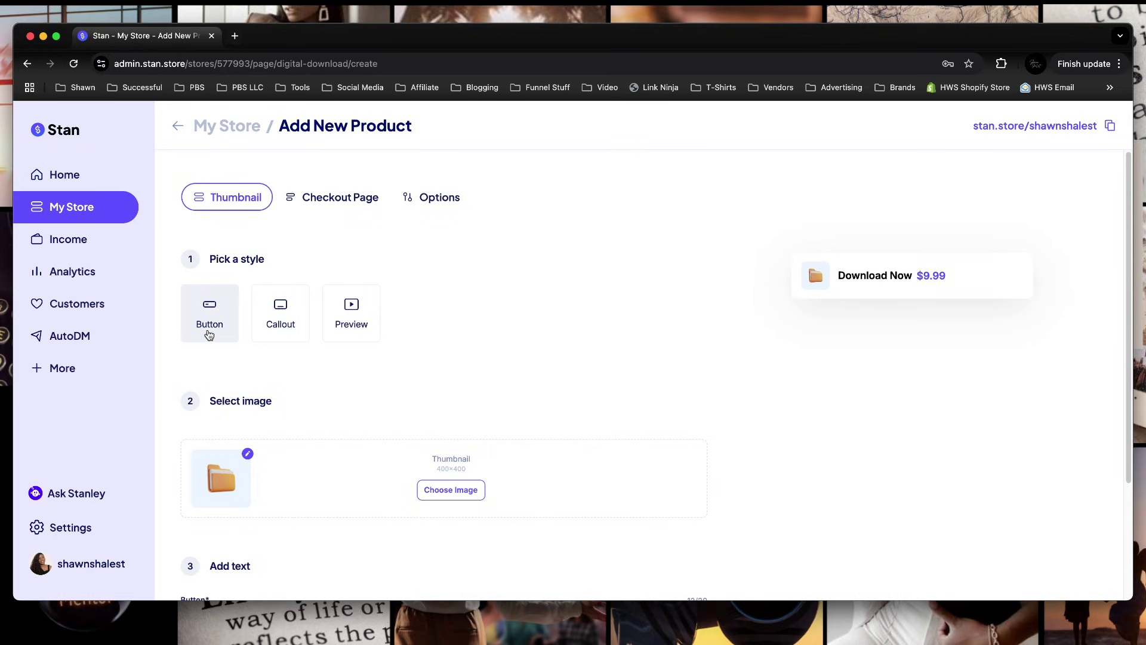
{"action": "left_click", "coordinate": [269, 336]}
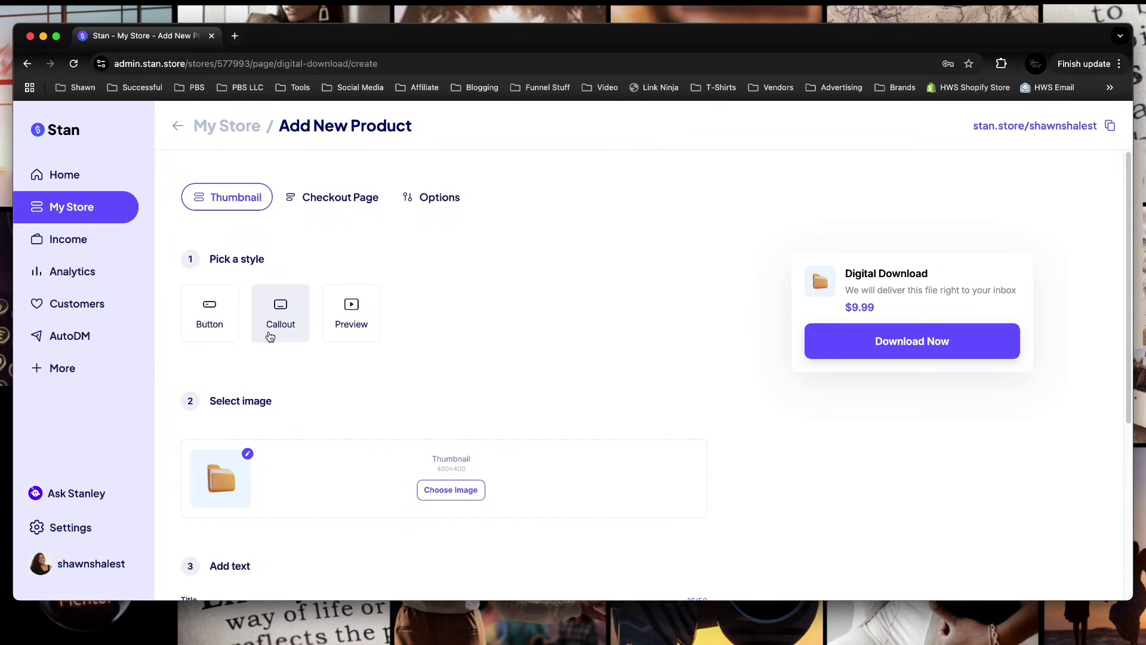
{"action": "left_click", "coordinate": [343, 338]}
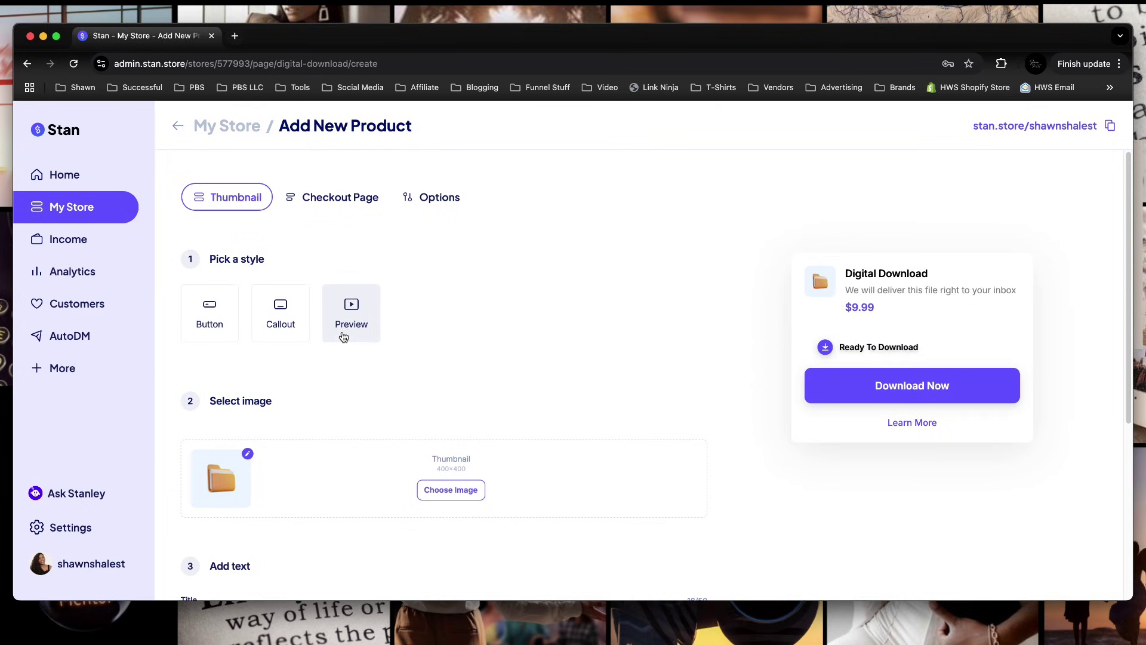
{"action": "left_click", "coordinate": [283, 332]}
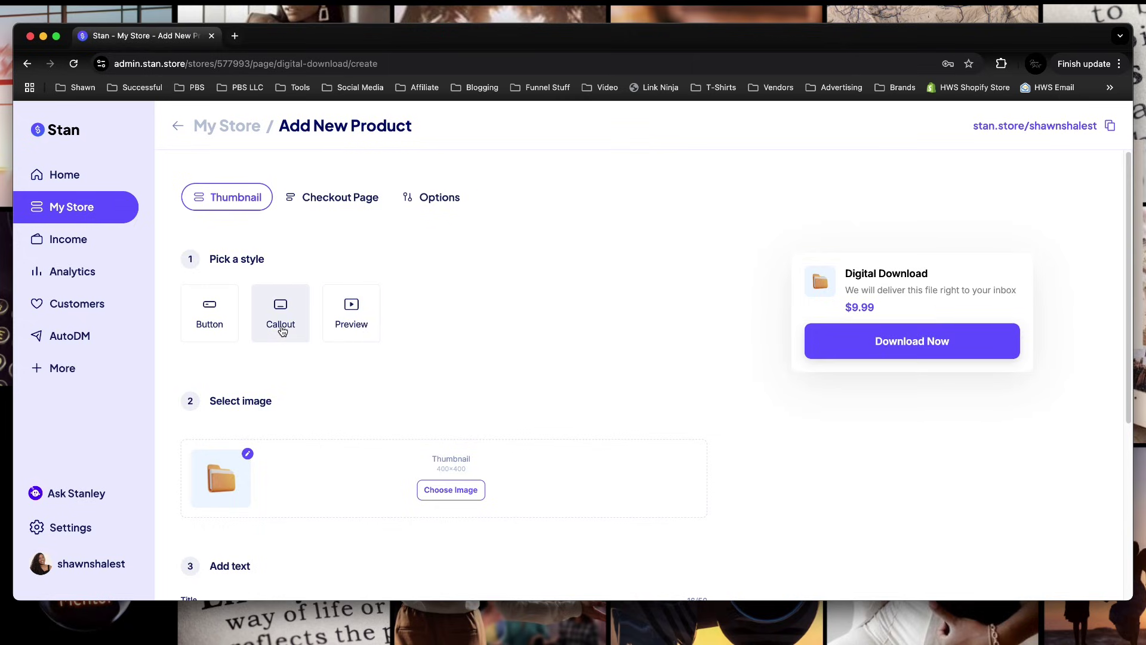
{"action": "scroll", "coordinate": [495, 316], "scroll_direction": "down", "scroll_amount": 3}
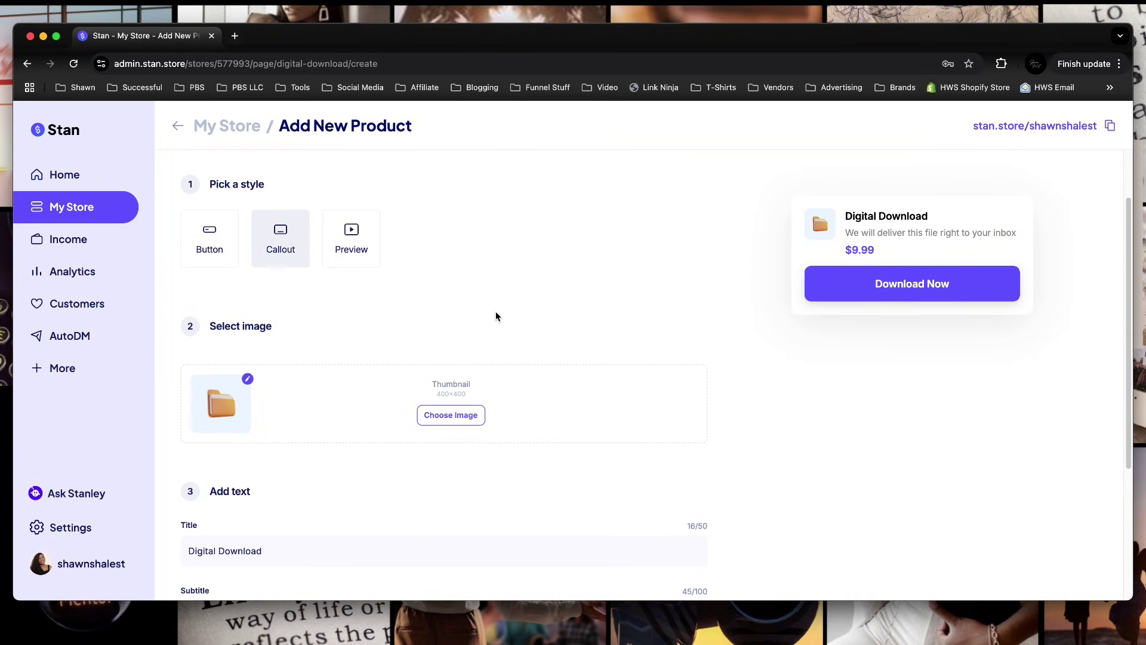
{"action": "scroll", "coordinate": [495, 316], "scroll_direction": "down", "scroll_amount": 2}
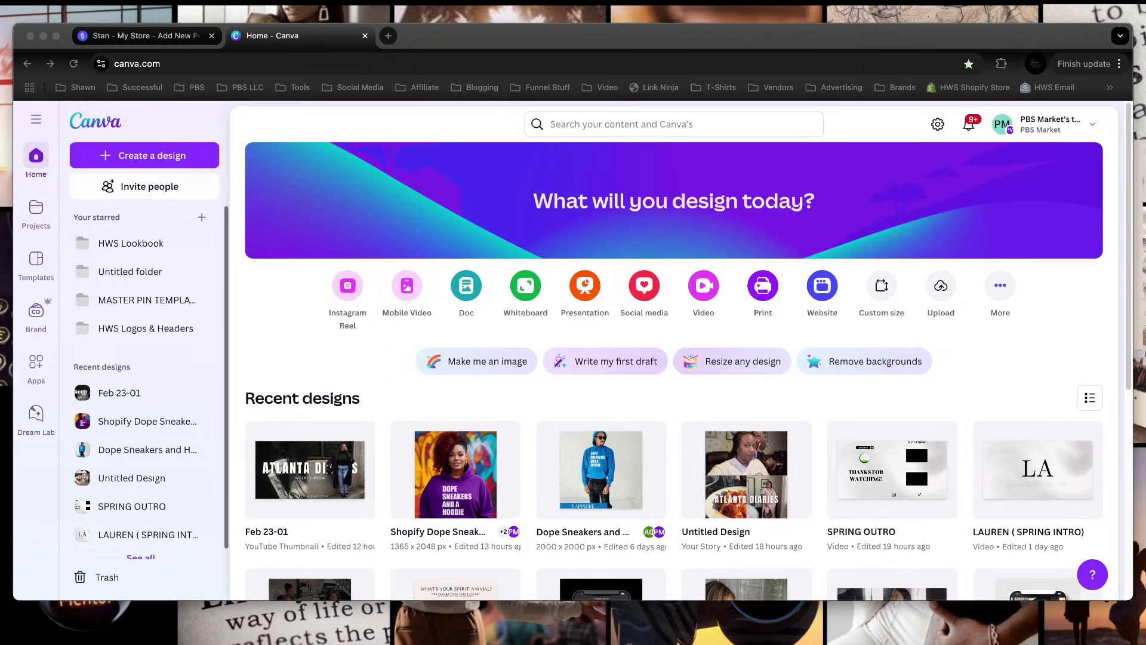
Search Canva for 'debt snowball' and open the HWS - Debt Snowball Worksheet design.
{"action": "left_click", "coordinate": [576, 123]}
{"action": "type", "text": "d"}
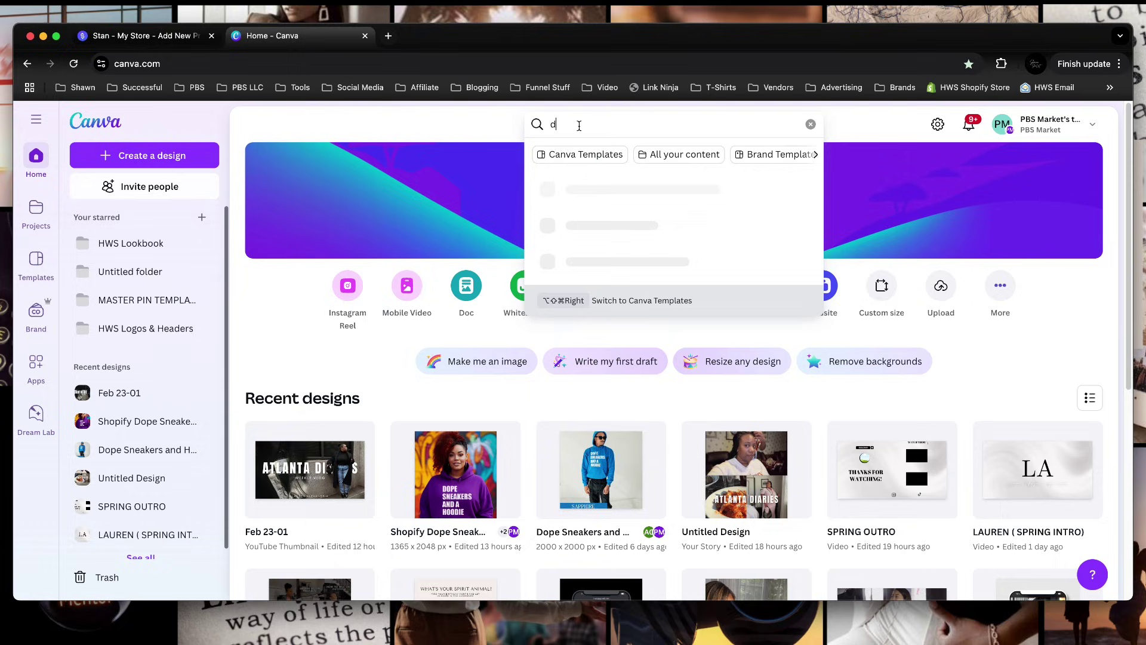
{"action": "type", "text": "ebt snowball"}
{"action": "key", "text": "Return"}
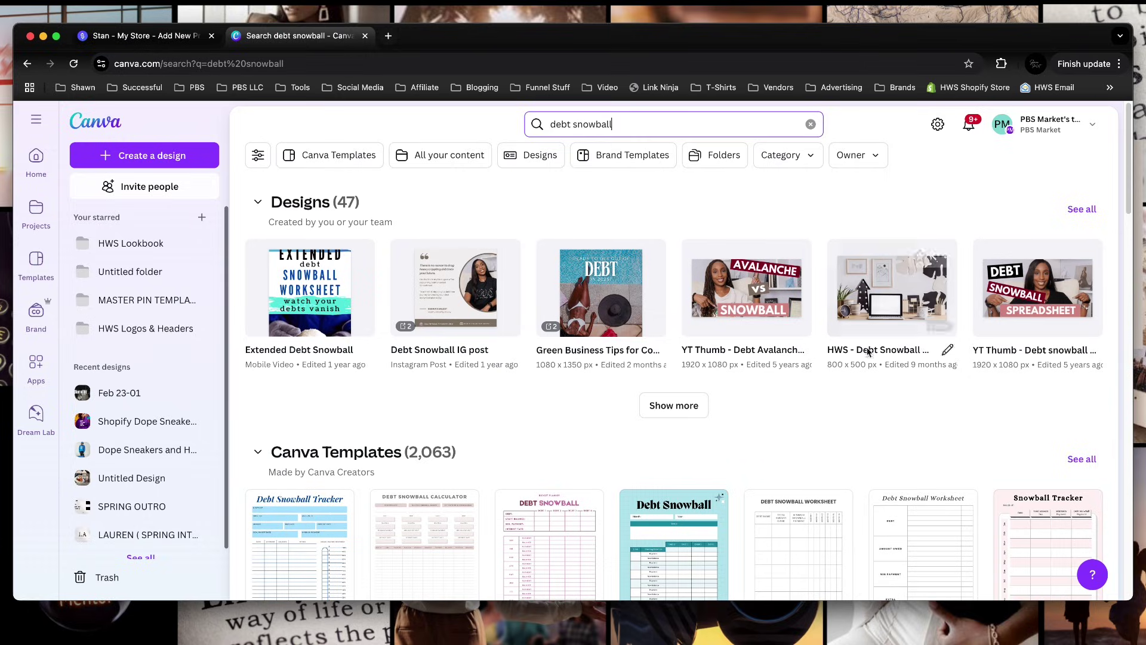
{"action": "left_click", "coordinate": [882, 304]}
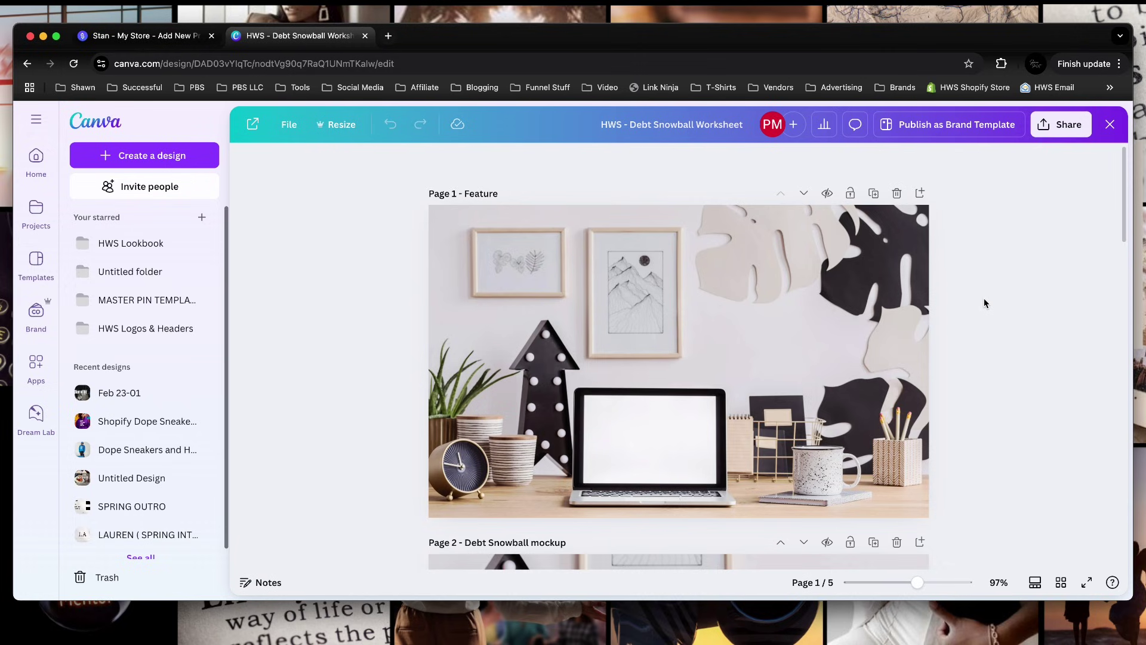
Scroll to the Page 2 Debt Snowball mockup and briefly select, then deselect, the laptop-screen image.
{"action": "scroll", "coordinate": [984, 303], "scroll_direction": "down", "scroll_amount": 4}
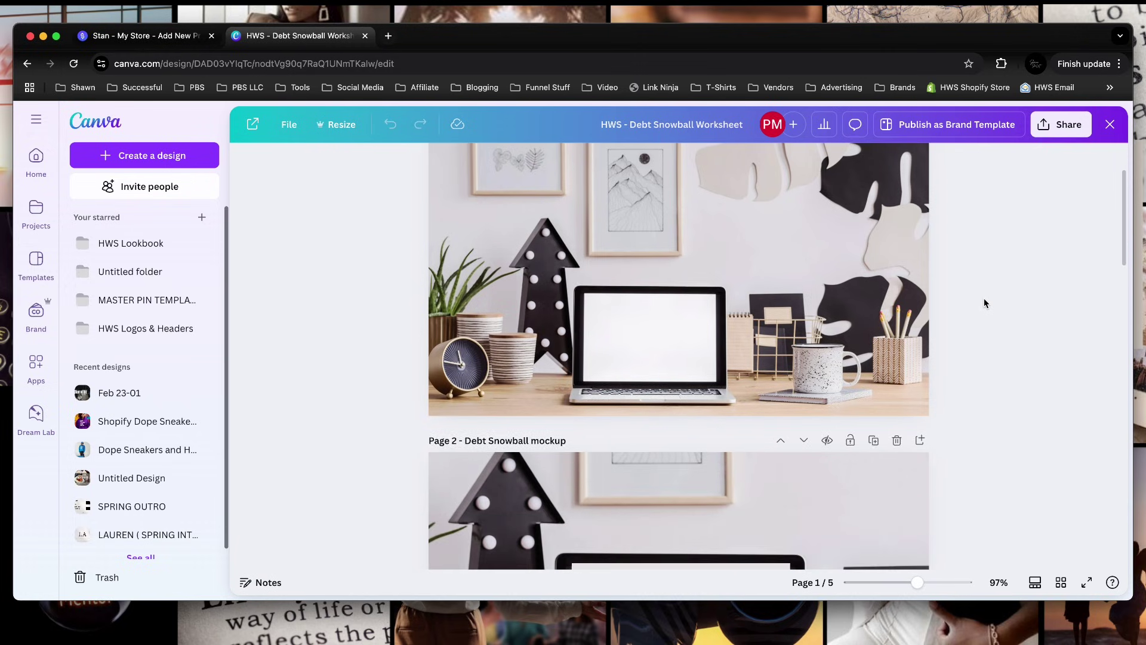
{"action": "scroll", "coordinate": [984, 303], "scroll_direction": "down", "scroll_amount": 10}
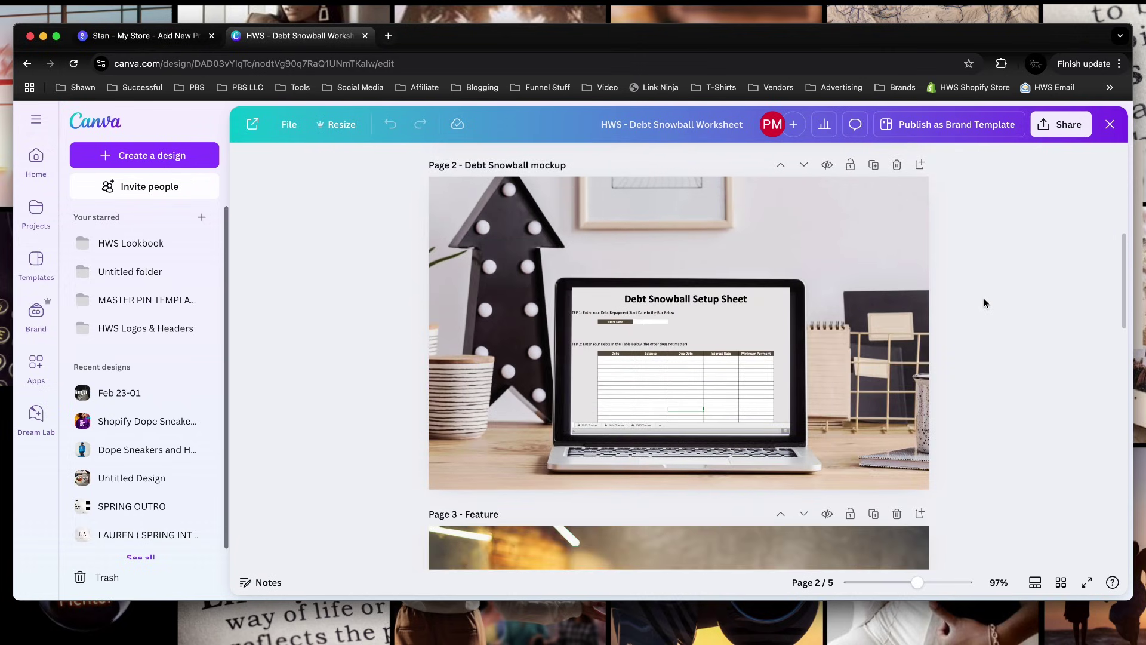
{"action": "left_click", "coordinate": [624, 321]}
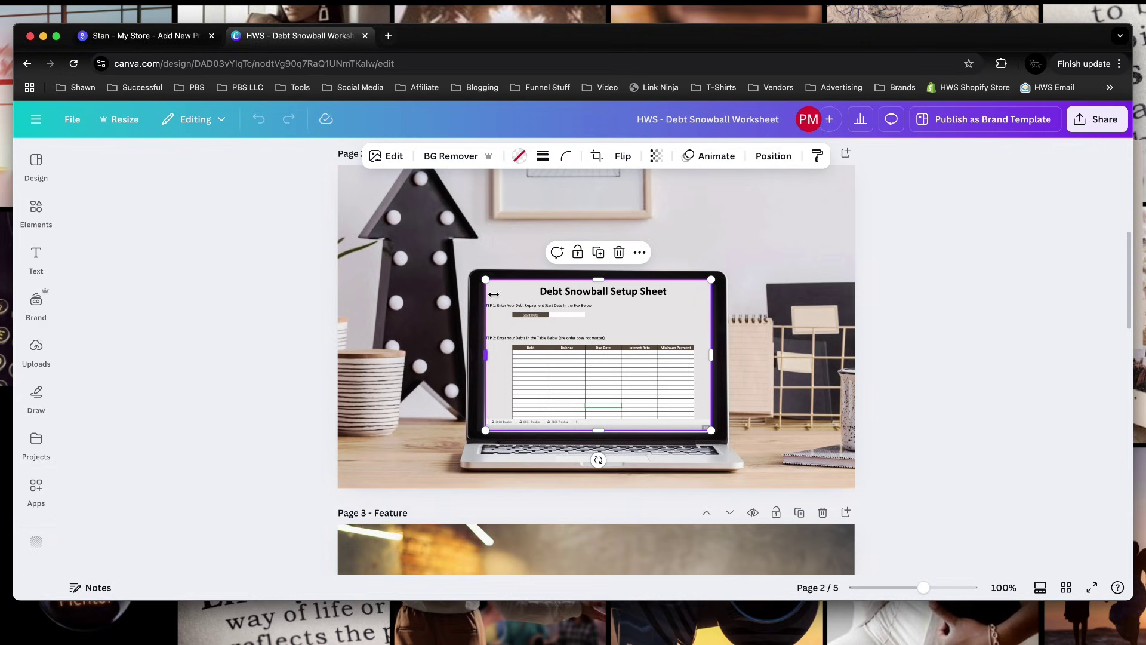
{"action": "left_click", "coordinate": [929, 337]}
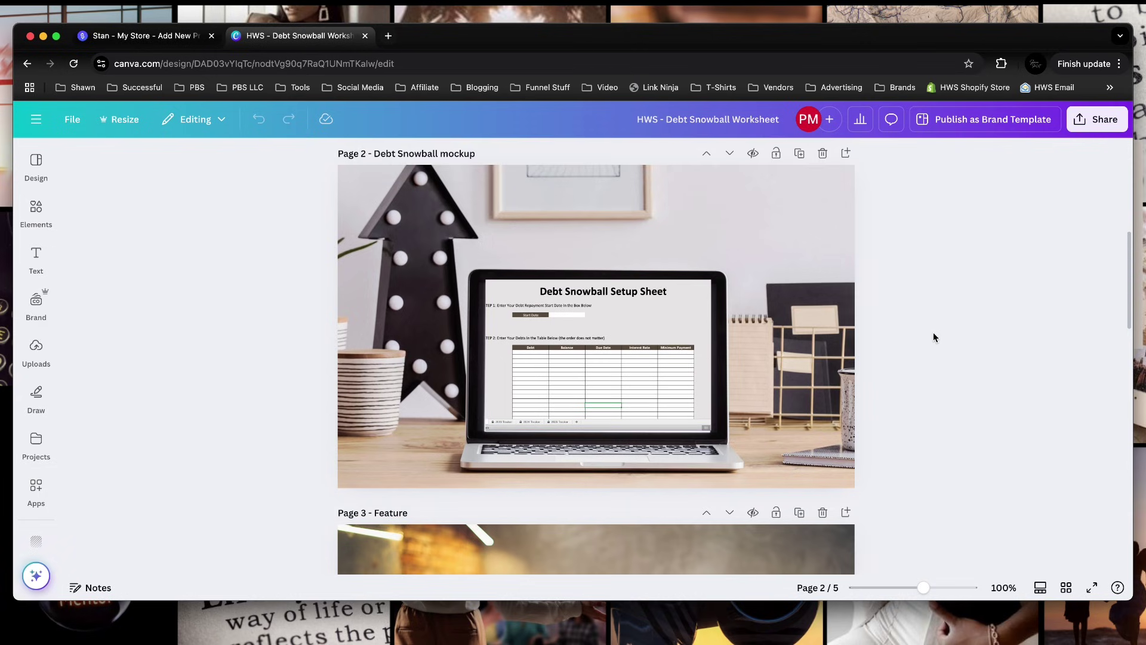
{"action": "scroll", "coordinate": [933, 331], "scroll_direction": "down", "scroll_amount": 2}
{"action": "scroll", "coordinate": [933, 332], "scroll_direction": "up", "scroll_amount": 4}
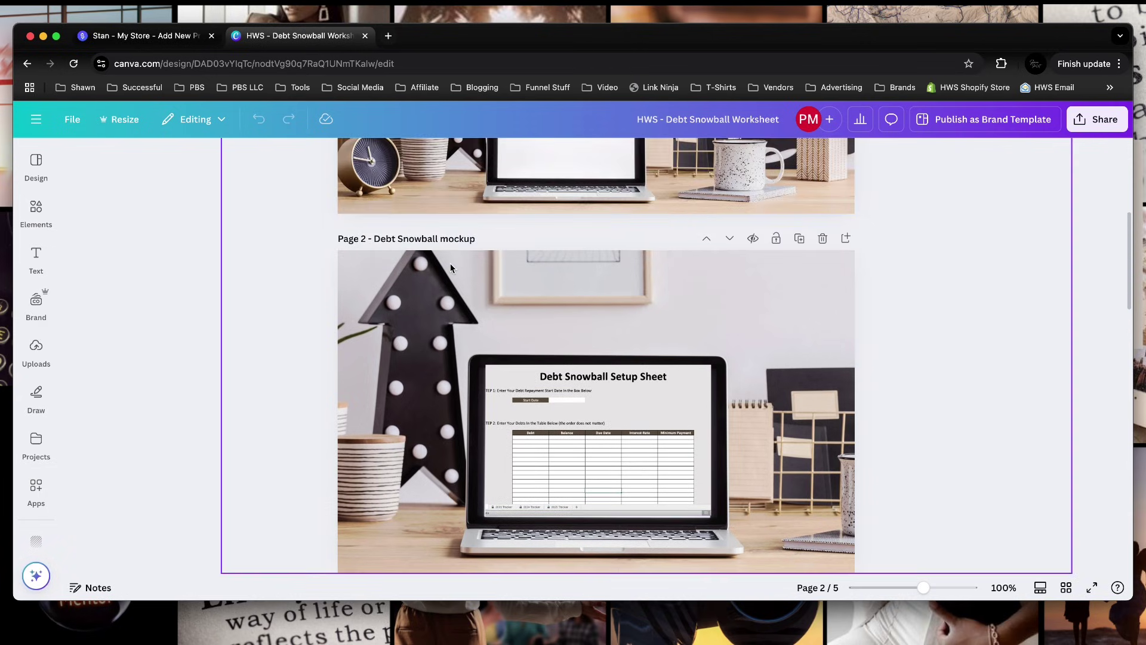
{"action": "scroll", "coordinate": [975, 287], "scroll_direction": "down", "scroll_amount": 1}
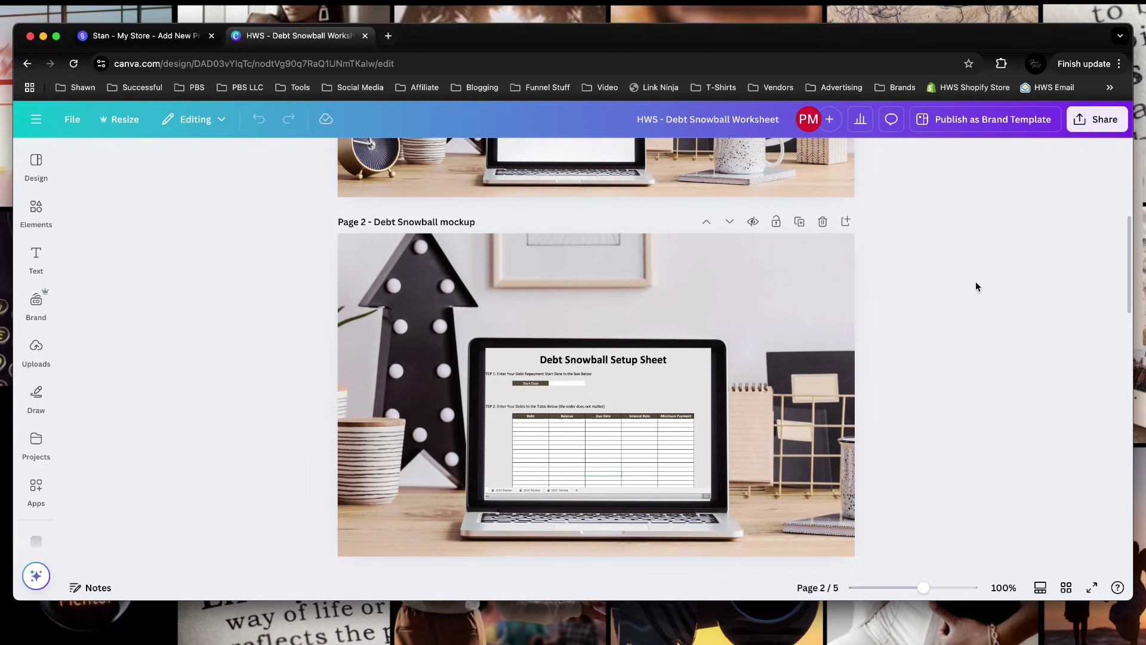
Download only the current page, Page 2, and return to the Stan tab.
{"action": "left_click", "coordinate": [1080, 132]}
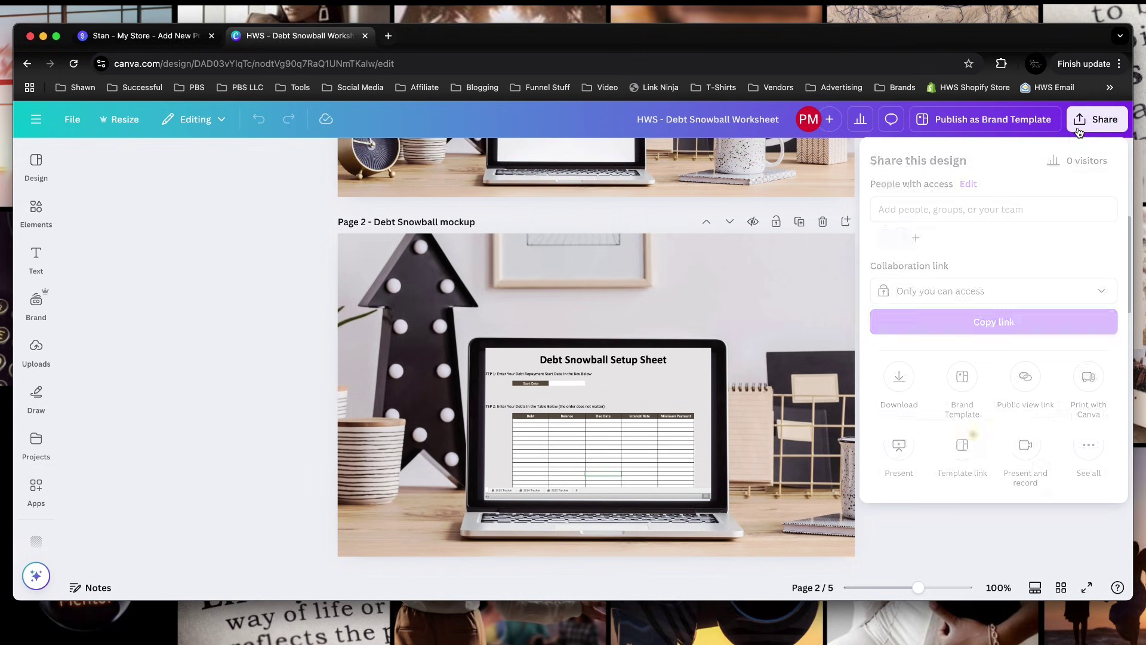
{"action": "left_click", "coordinate": [912, 369]}
{"action": "left_click", "coordinate": [1100, 397]}
{"action": "left_click", "coordinate": [919, 217]}
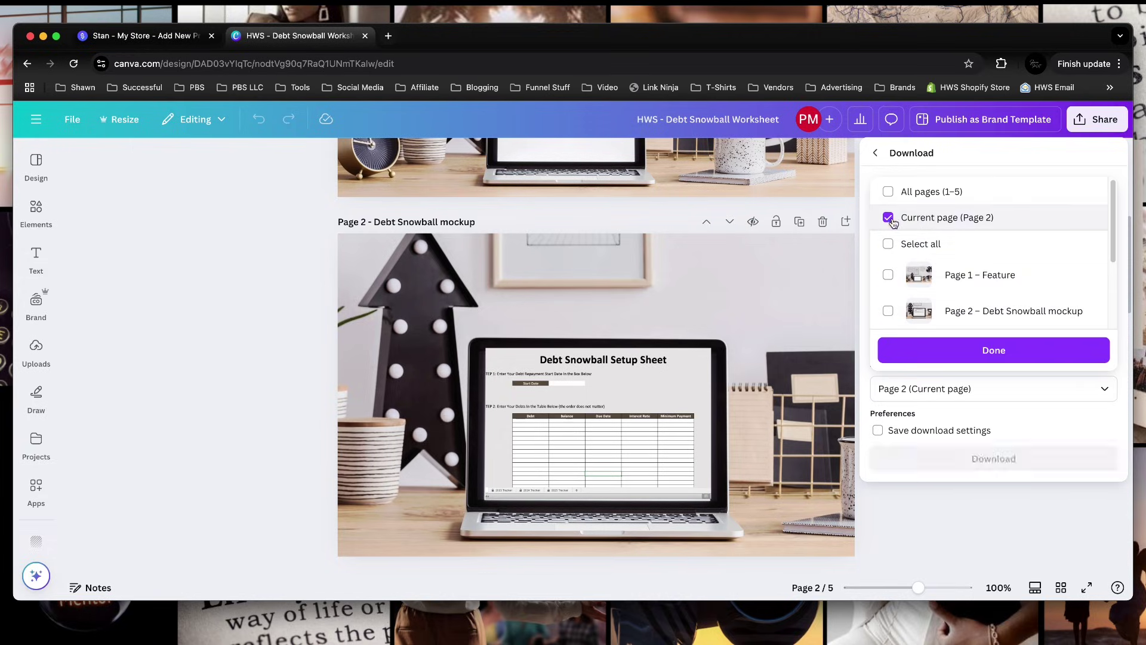
{"action": "left_click", "coordinate": [960, 357]}
{"action": "left_click", "coordinate": [968, 469]}
{"action": "key", "text": "ctrl+shift+Tab"}
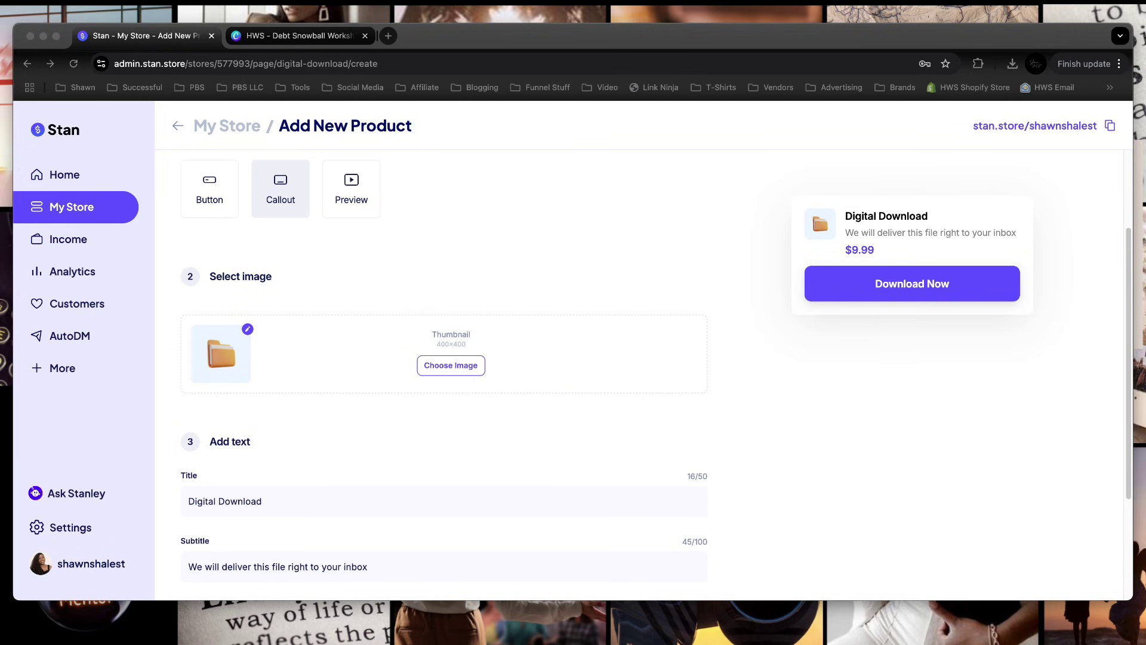
Upload Debt Snowball mockup.png from Downloads as the thumbnail, nudge the crop and apply it.
{"action": "left_click", "coordinate": [454, 371]}
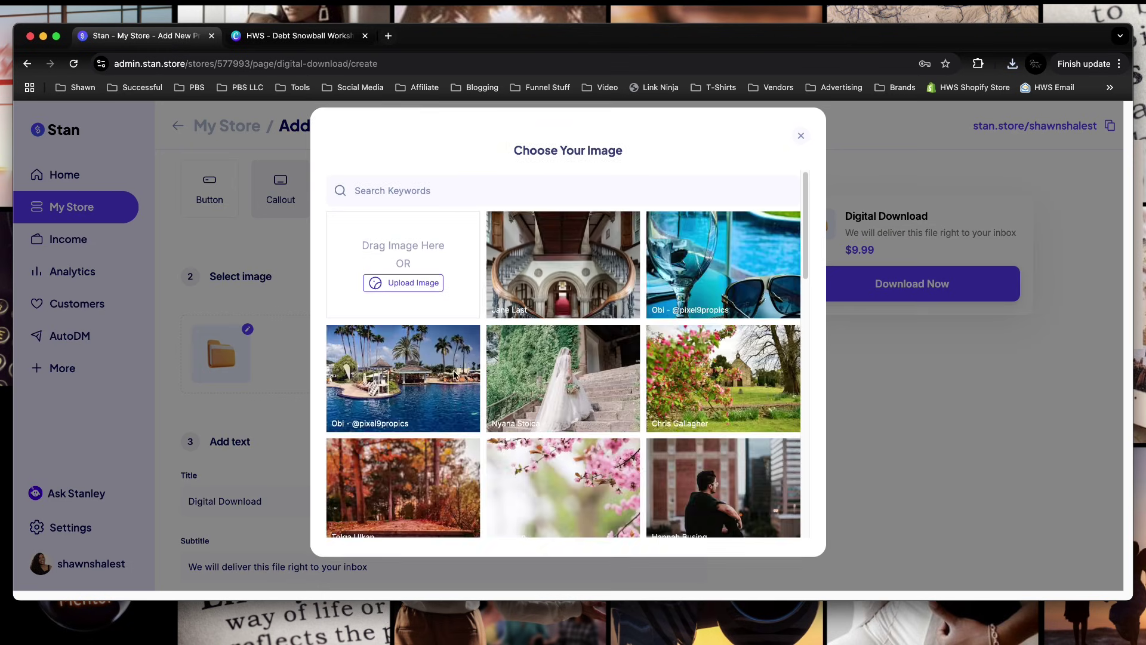
{"action": "left_click", "coordinate": [408, 287]}
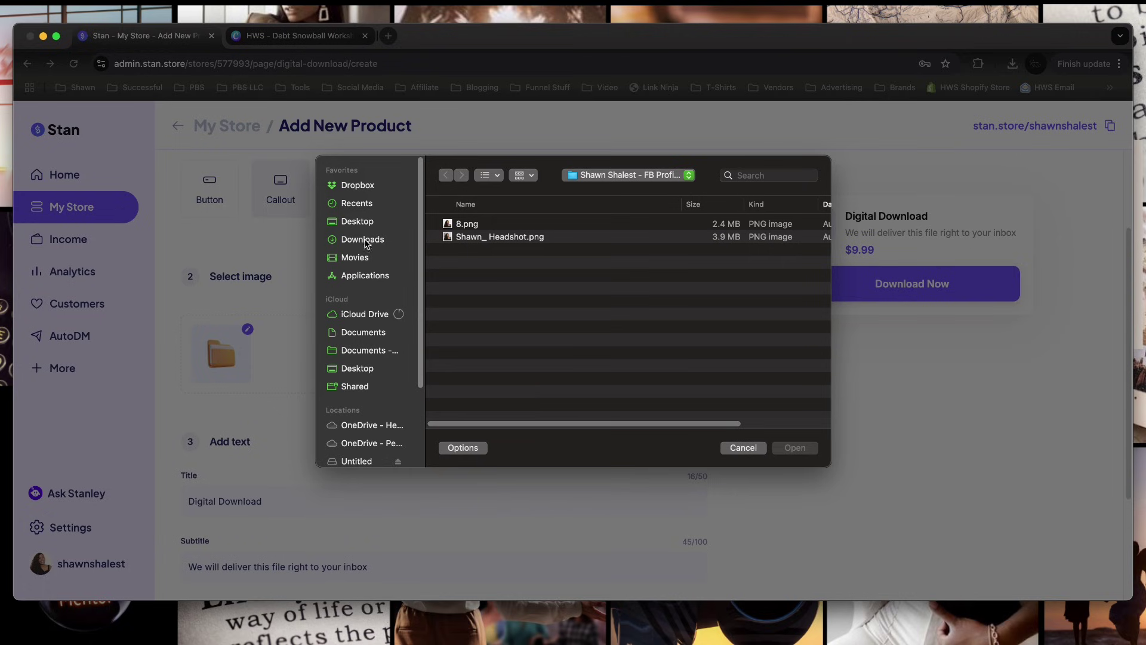
{"action": "left_click", "coordinate": [364, 240]}
{"action": "left_click", "coordinate": [493, 225]}
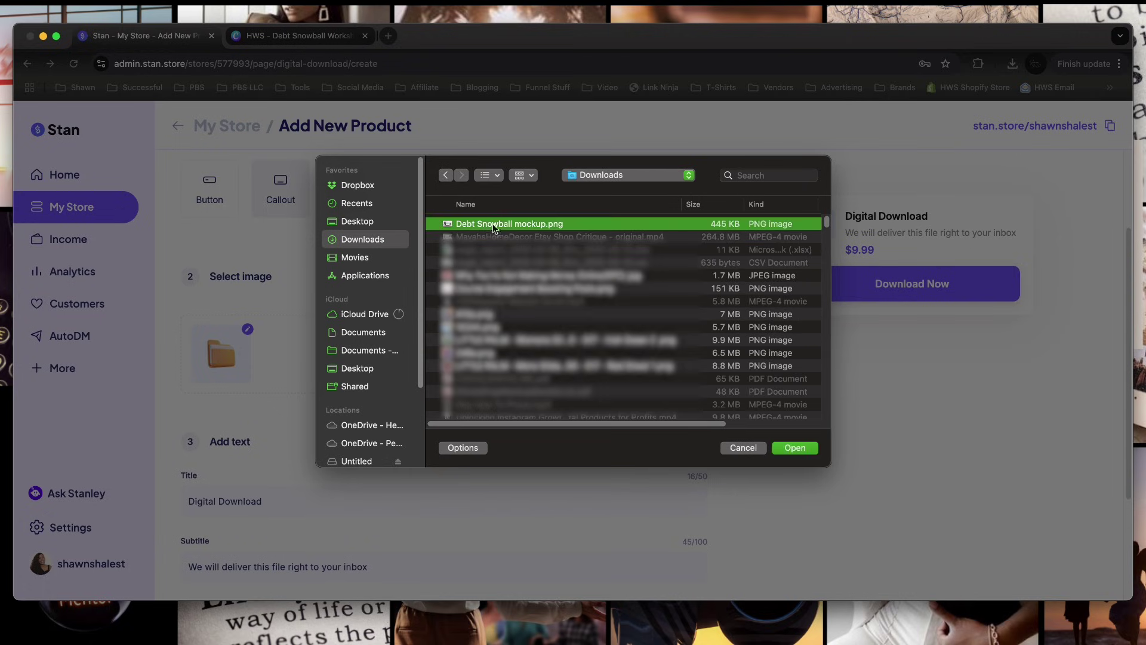
{"action": "left_click", "coordinate": [794, 448]}
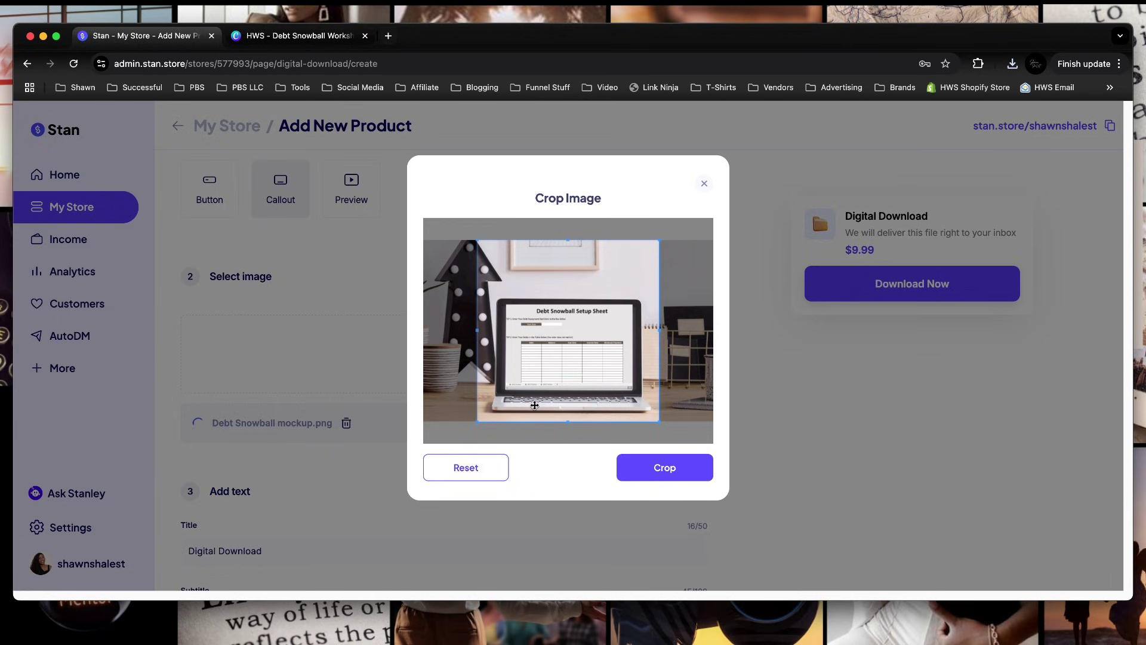
{"action": "left_click_drag", "start_coordinate": [598, 268], "coordinate": [598, 268]}
{"action": "left_click", "coordinate": [634, 476]}
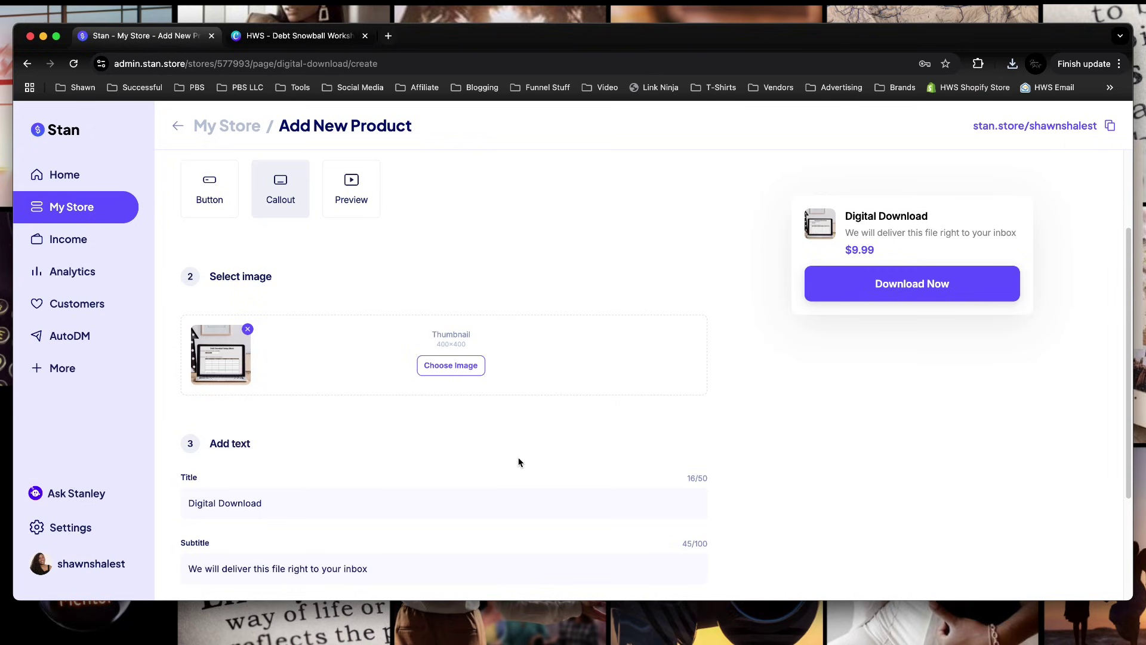
{"action": "scroll", "coordinate": [519, 462], "scroll_direction": "down", "scroll_amount": 1}
{"action": "scroll", "coordinate": [746, 380], "scroll_direction": "down", "scroll_amount": 2}
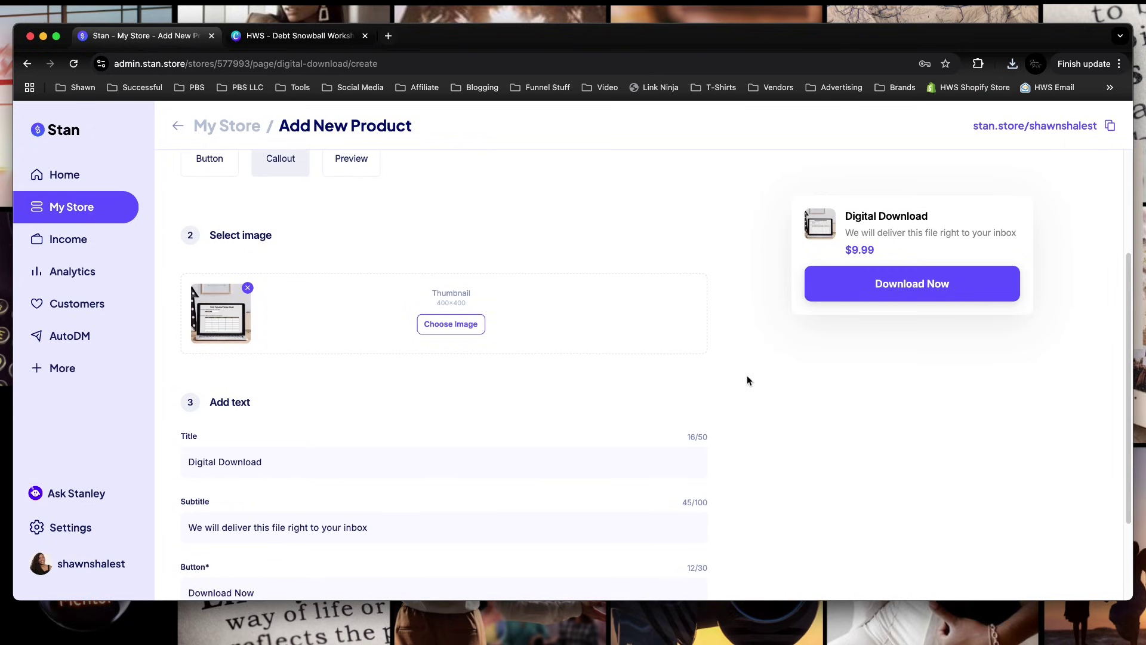
{"action": "scroll", "coordinate": [747, 381], "scroll_direction": "down", "scroll_amount": 3}
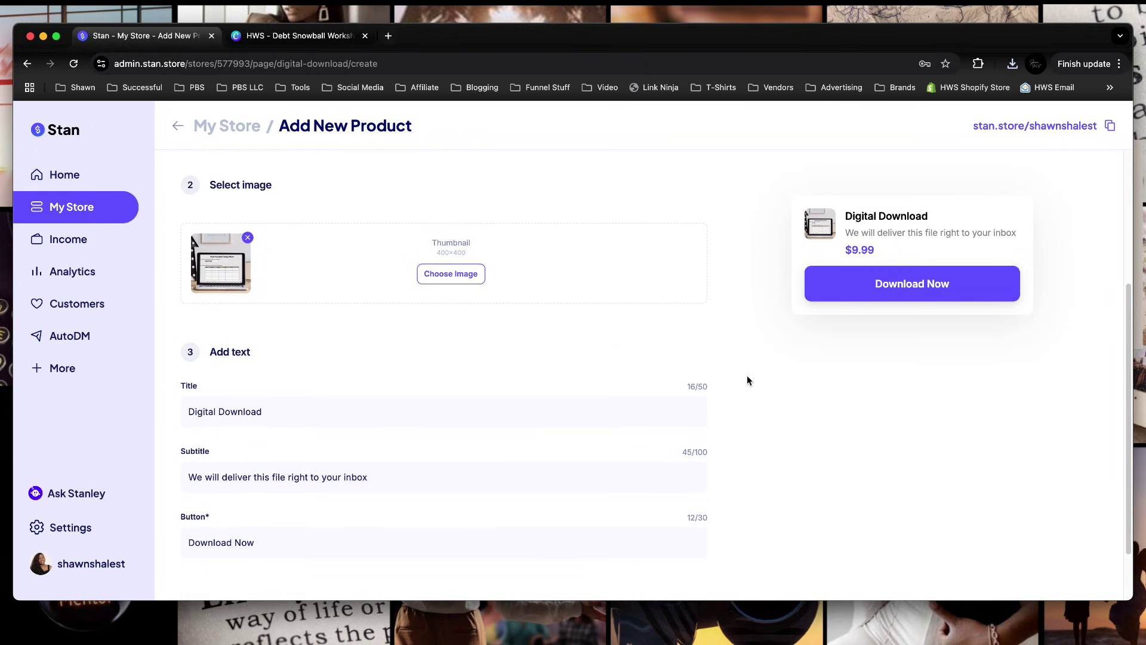
Title the product 'Debt Snowball Worksheet - Extended Version - Excel', fill the subtitle, and continue to checkout.
{"action": "triple_click", "coordinate": [405, 383]}
{"action": "type", "text": "Debt Snowbal"}
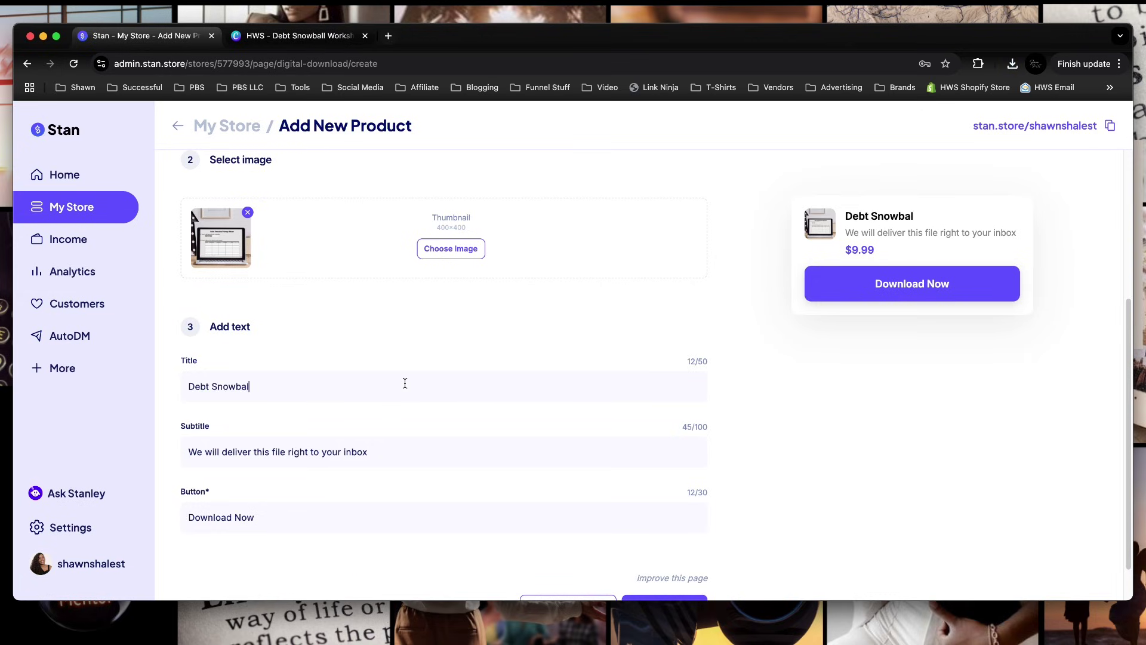
{"action": "type", "text": "l Excel Version"}
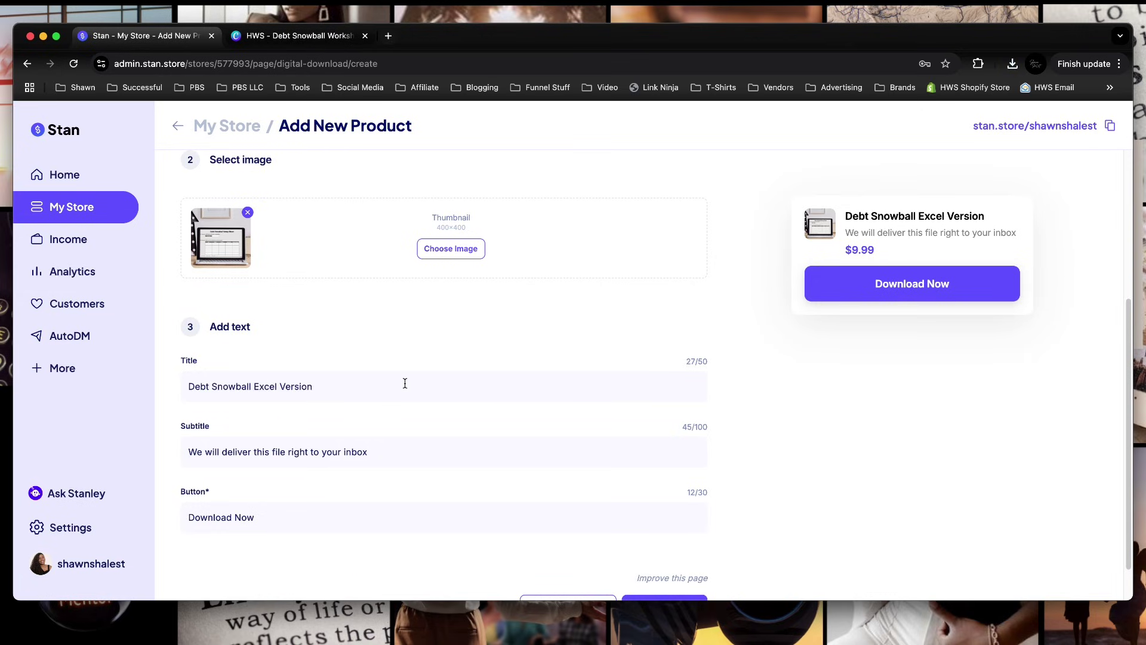
{"action": "key", "text": "ctrl+a"}
{"action": "type", "text": "Debt Snowball Worksheet - Extended Version - Excel"}
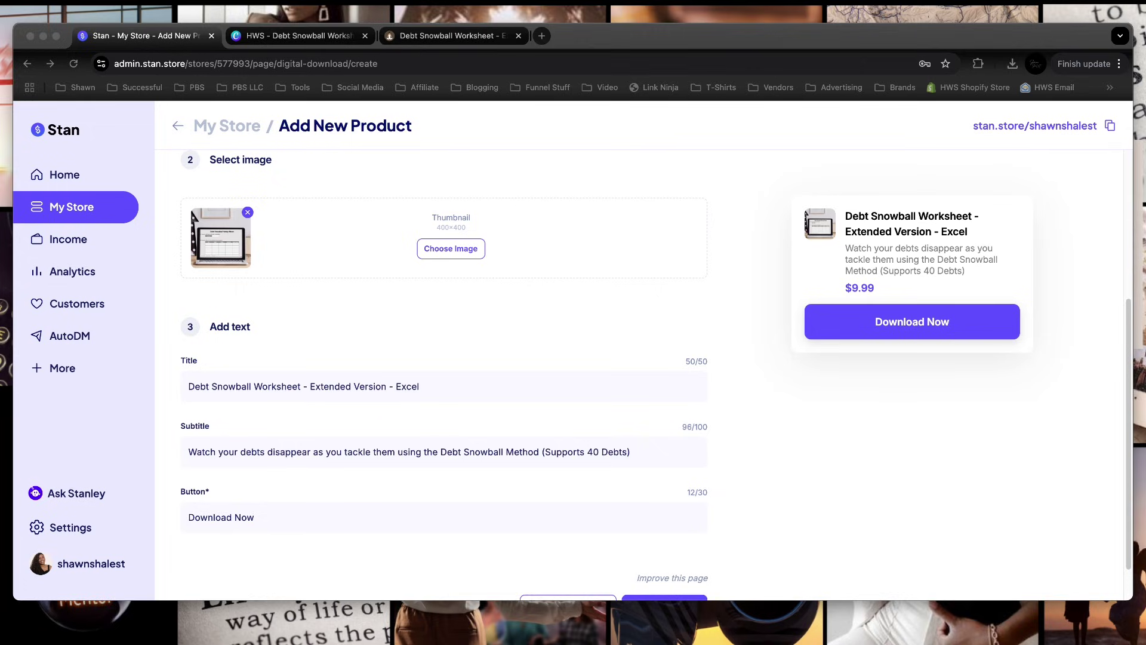
{"action": "left_click", "coordinate": [640, 455]}
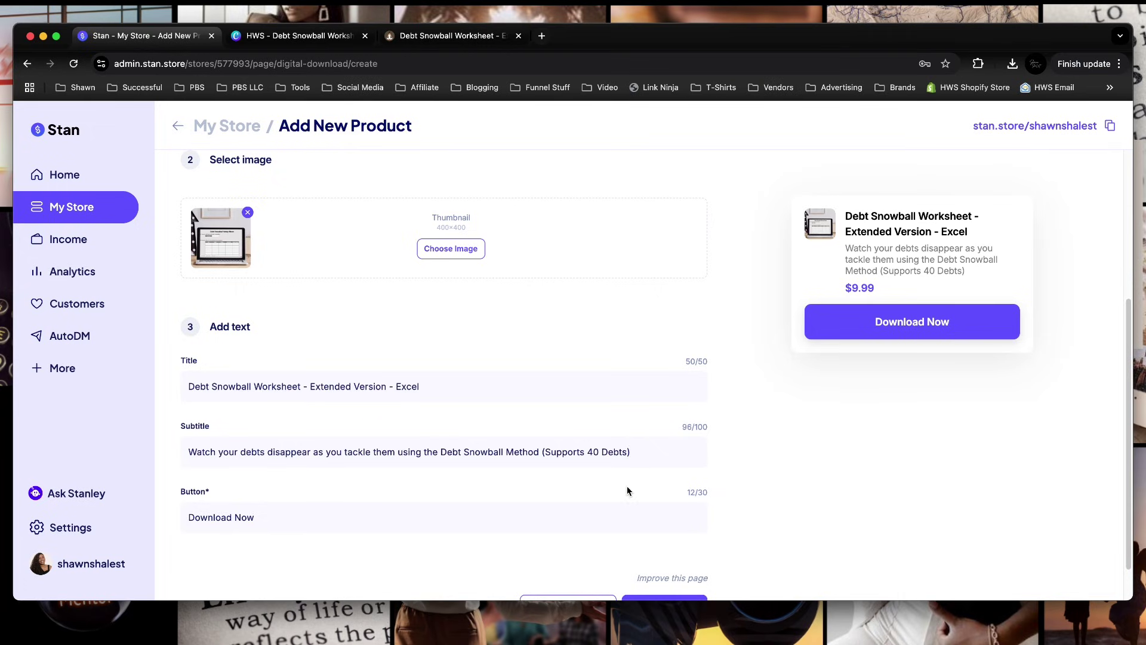
{"action": "scroll", "coordinate": [627, 489], "scroll_direction": "down", "scroll_amount": 2}
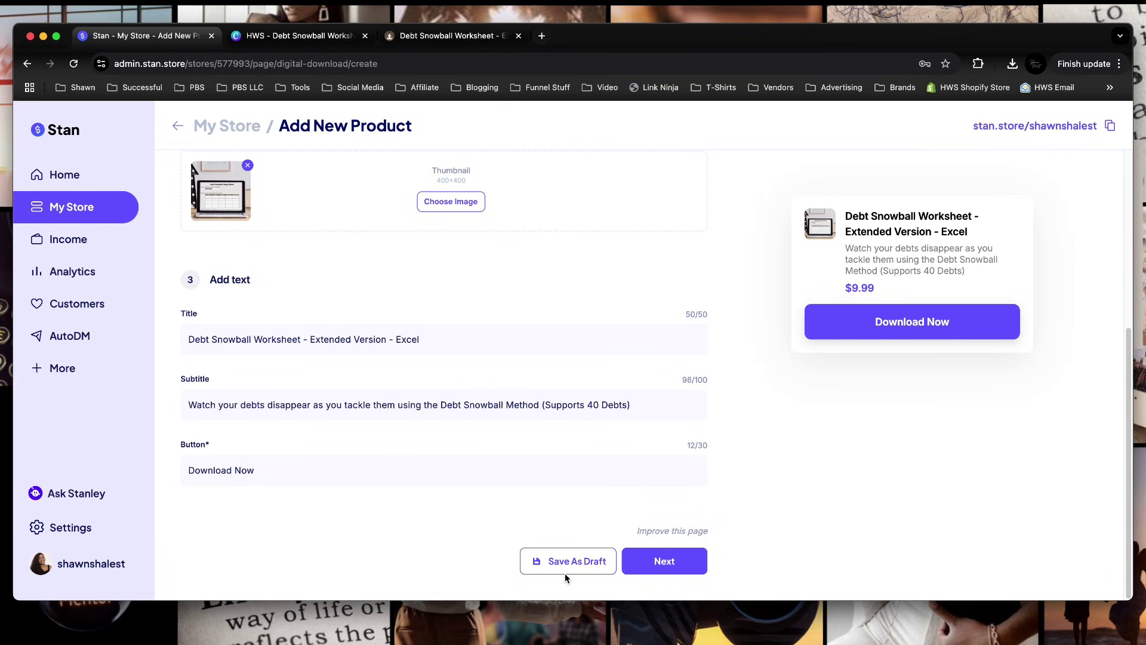
{"action": "left_click", "coordinate": [665, 561]}
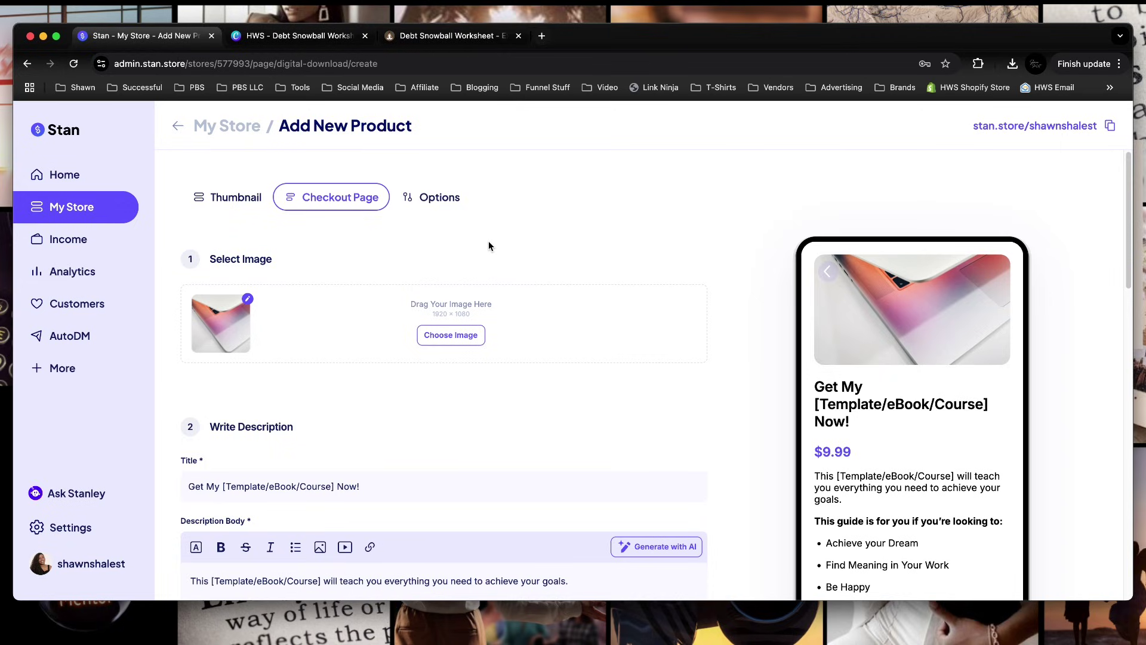
Upload Debt Snowball mockup.png as the checkout image, shift the crop slightly down, and apply it.
{"action": "left_click", "coordinate": [451, 335]}
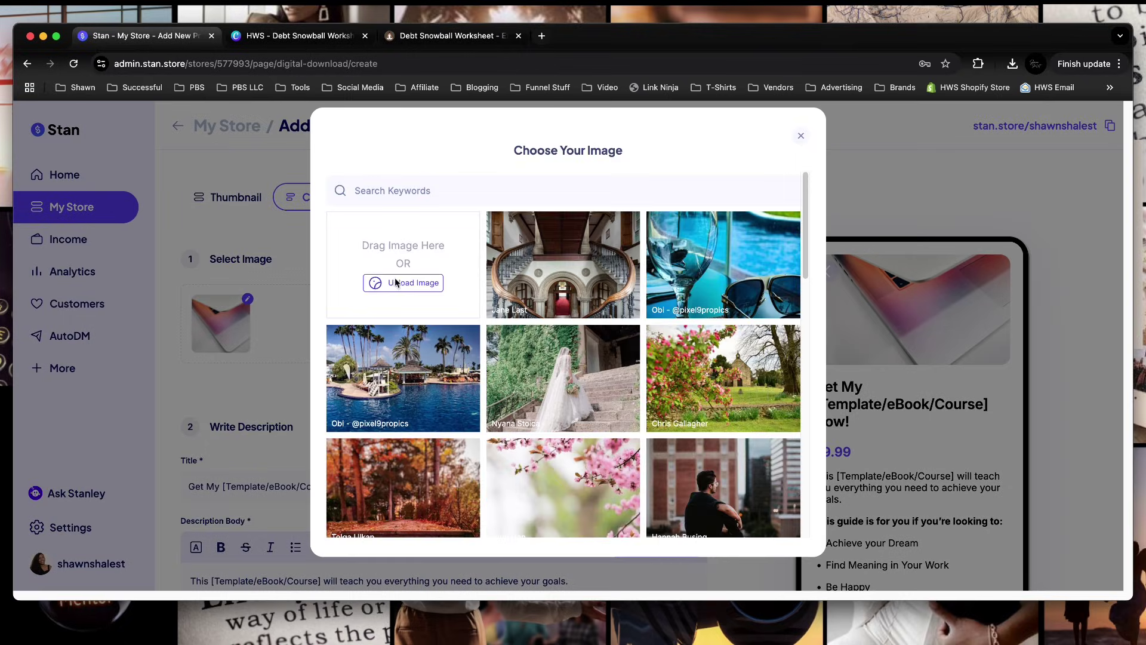
{"action": "left_click", "coordinate": [395, 282]}
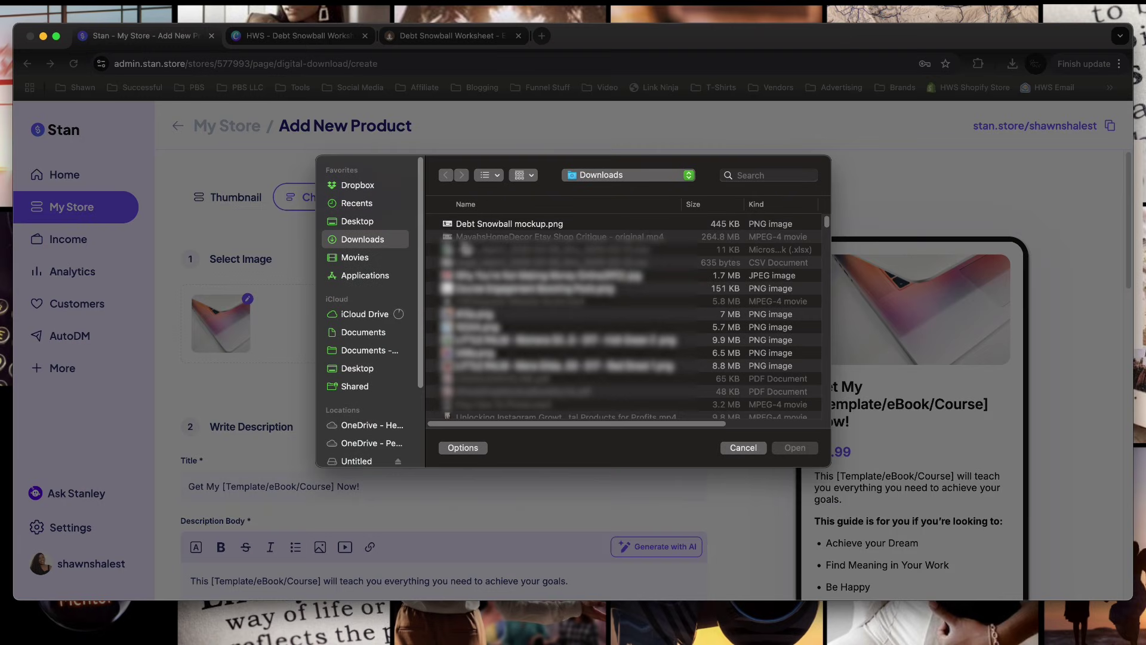
{"action": "left_click", "coordinate": [490, 225]}
{"action": "left_click", "coordinate": [795, 449]}
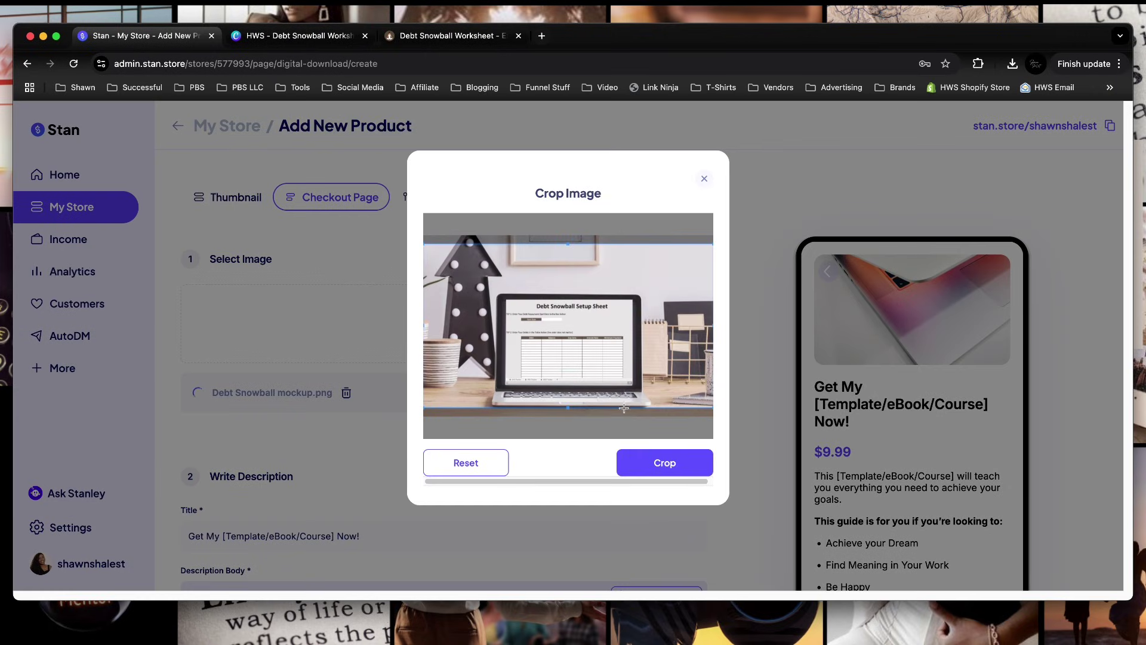
{"action": "left_click_drag", "start_coordinate": [670, 357], "coordinate": [672, 367]}
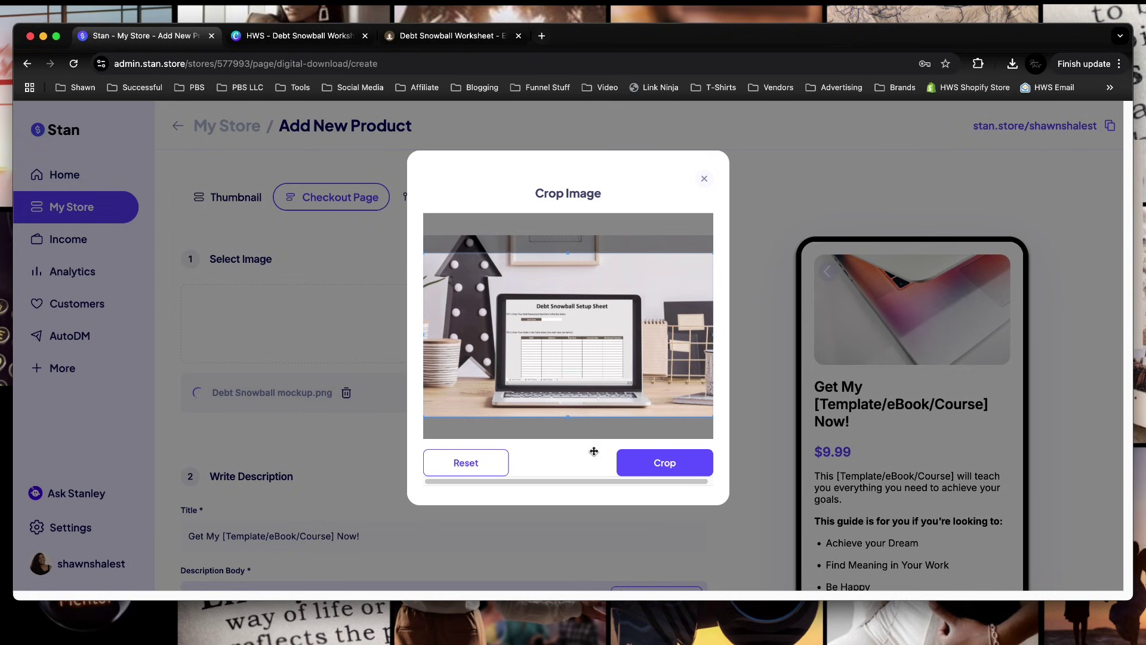
{"action": "left_click", "coordinate": [643, 468]}
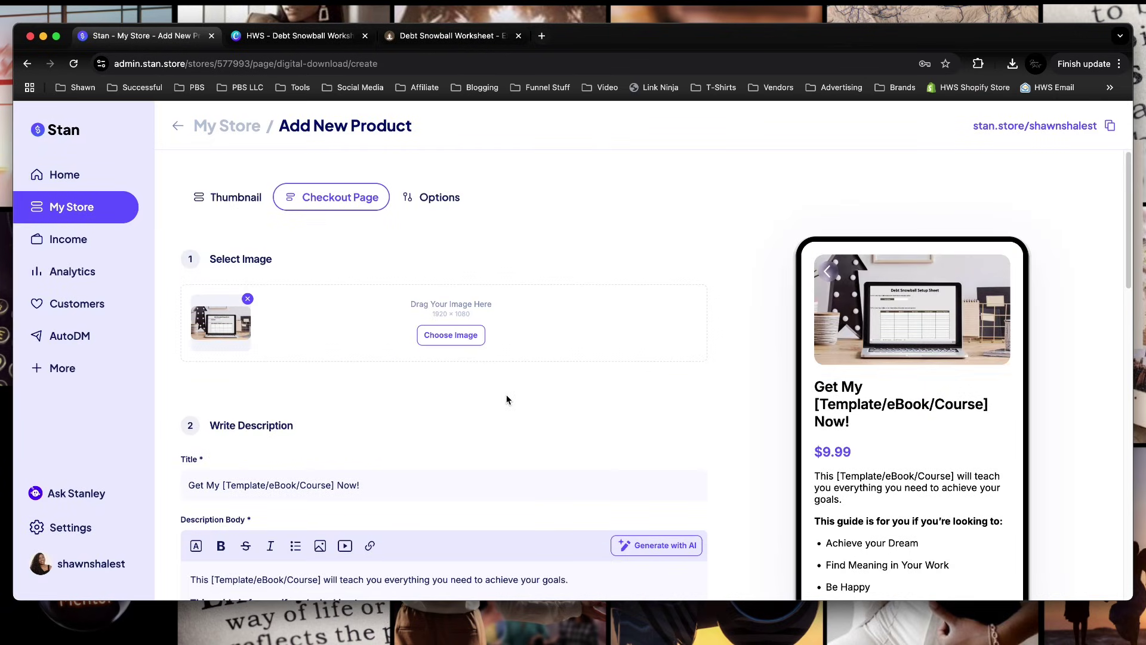
{"action": "scroll", "coordinate": [507, 399], "scroll_direction": "down", "scroll_amount": 3}
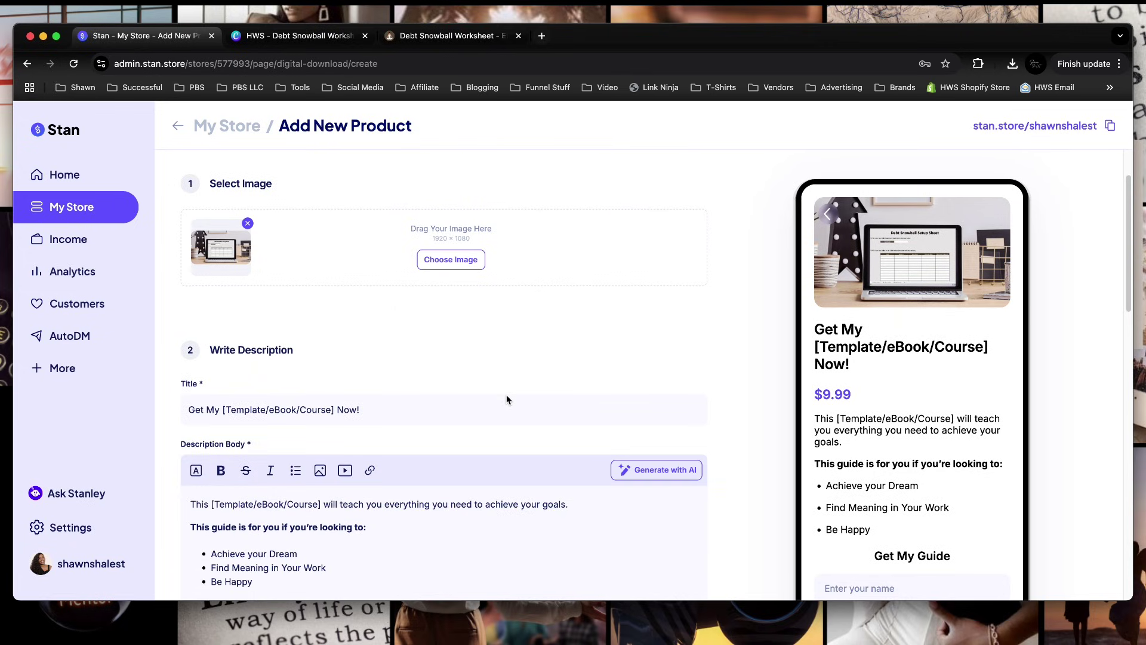
Paste the full product name as the checkout title and the worksheet text into the description.
{"action": "scroll", "coordinate": [506, 397], "scroll_direction": "down", "scroll_amount": 1}
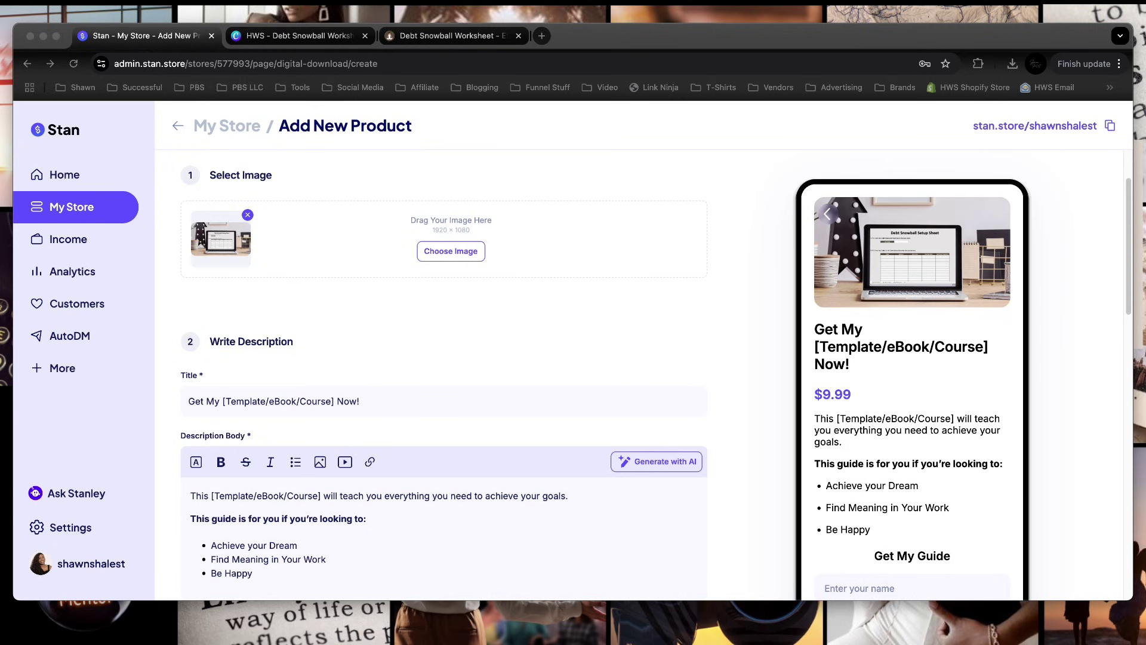
{"action": "left_click", "coordinate": [199, 405]}
{"action": "triple_click", "coordinate": [206, 403]}
{"action": "right_click", "coordinate": [207, 403]}
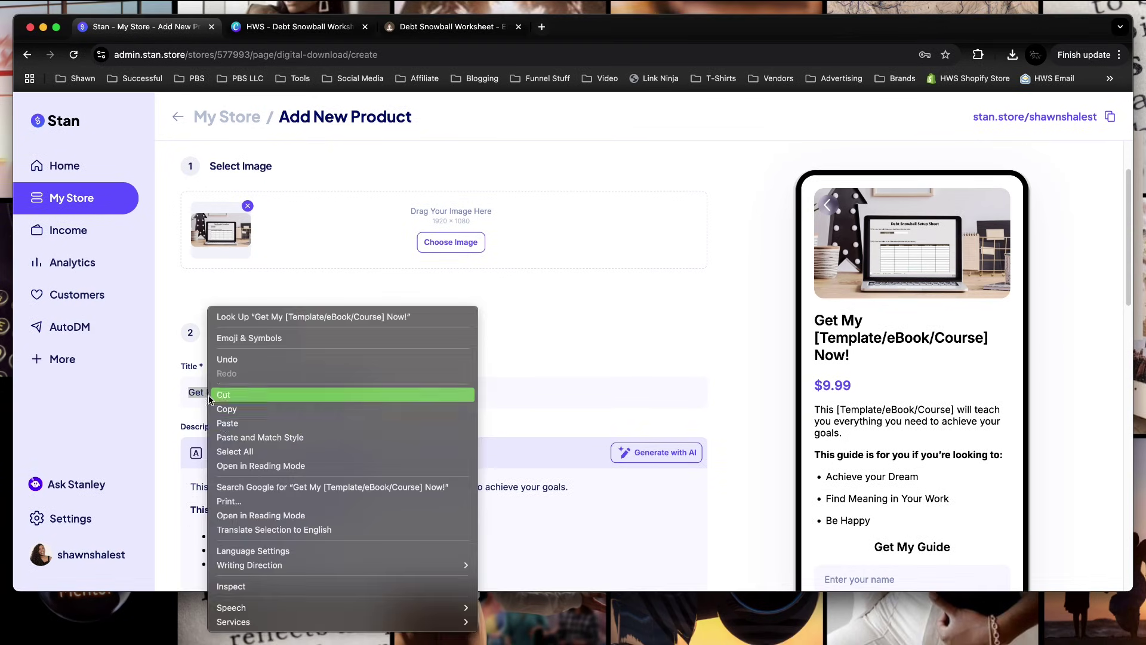
{"action": "left_click", "coordinate": [218, 423]}
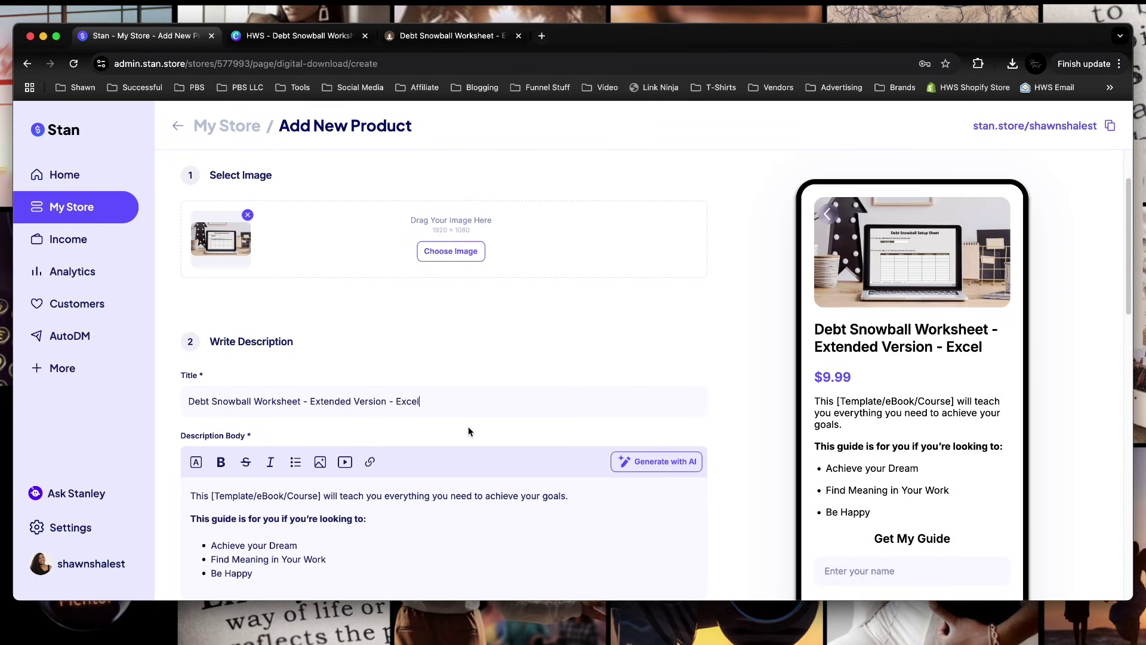
{"action": "scroll", "coordinate": [486, 421], "scroll_direction": "down", "scroll_amount": 2}
{"action": "scroll", "coordinate": [486, 424], "scroll_direction": "down", "scroll_amount": 4}
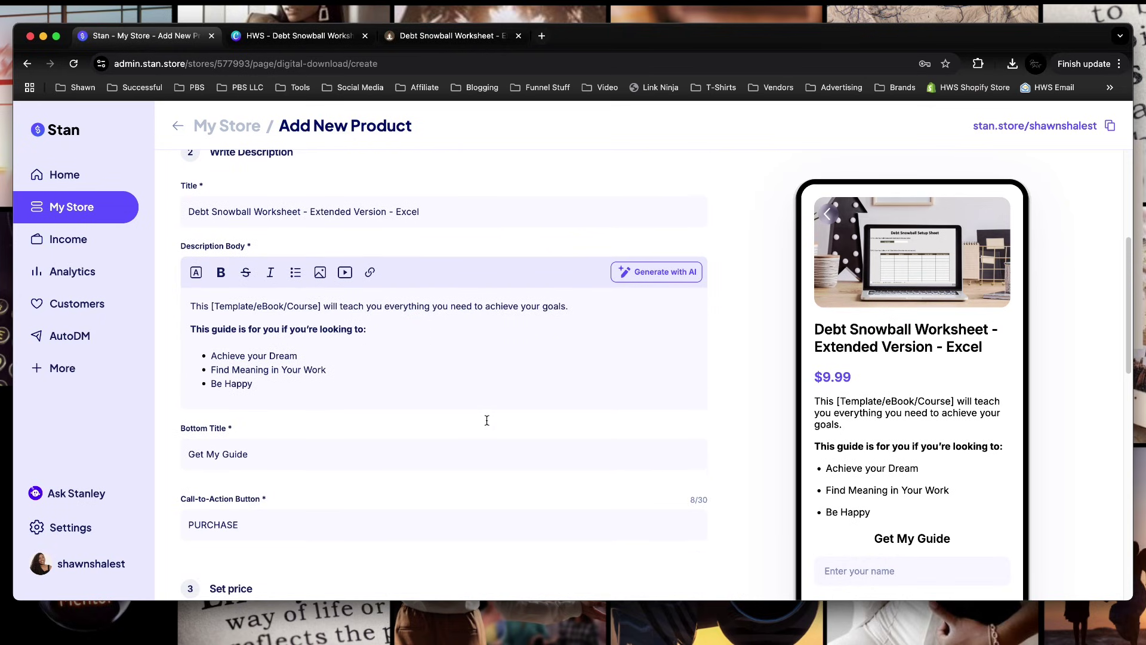
{"action": "scroll", "coordinate": [487, 420], "scroll_direction": "down", "scroll_amount": 1}
{"action": "right_click", "coordinate": [193, 287]}
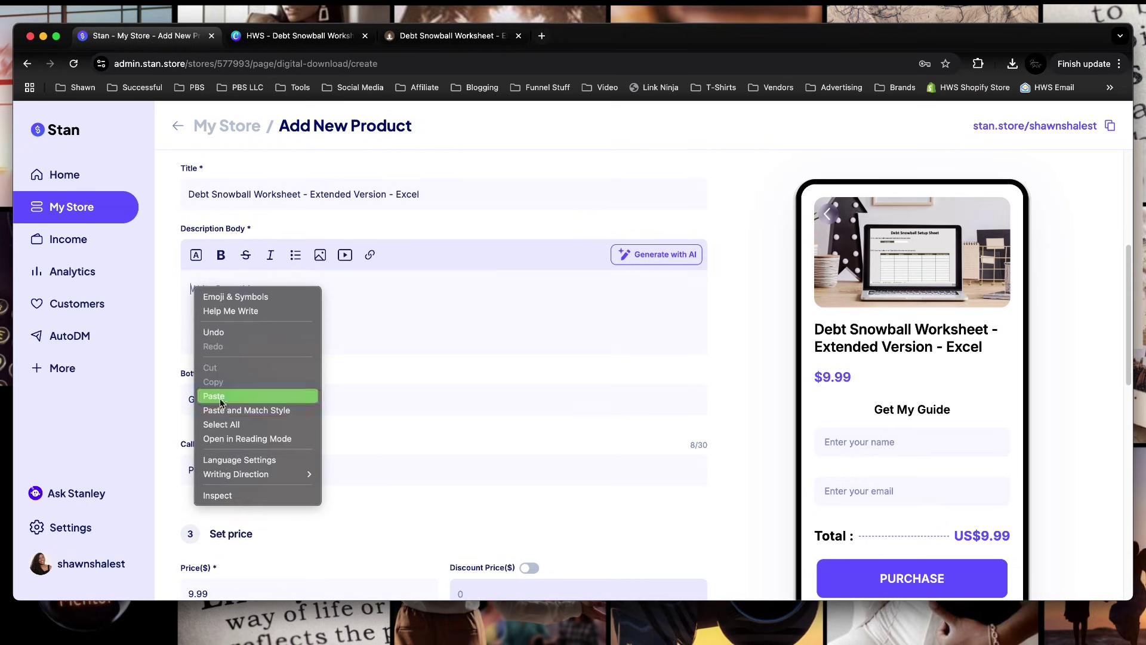
{"action": "left_click", "coordinate": [216, 396]}
Delete the format and download-link lines and the coupon paragraph, rewording the trial sentence to 'Watch…'.
{"action": "scroll", "coordinate": [432, 432], "scroll_direction": "down", "scroll_amount": 1}
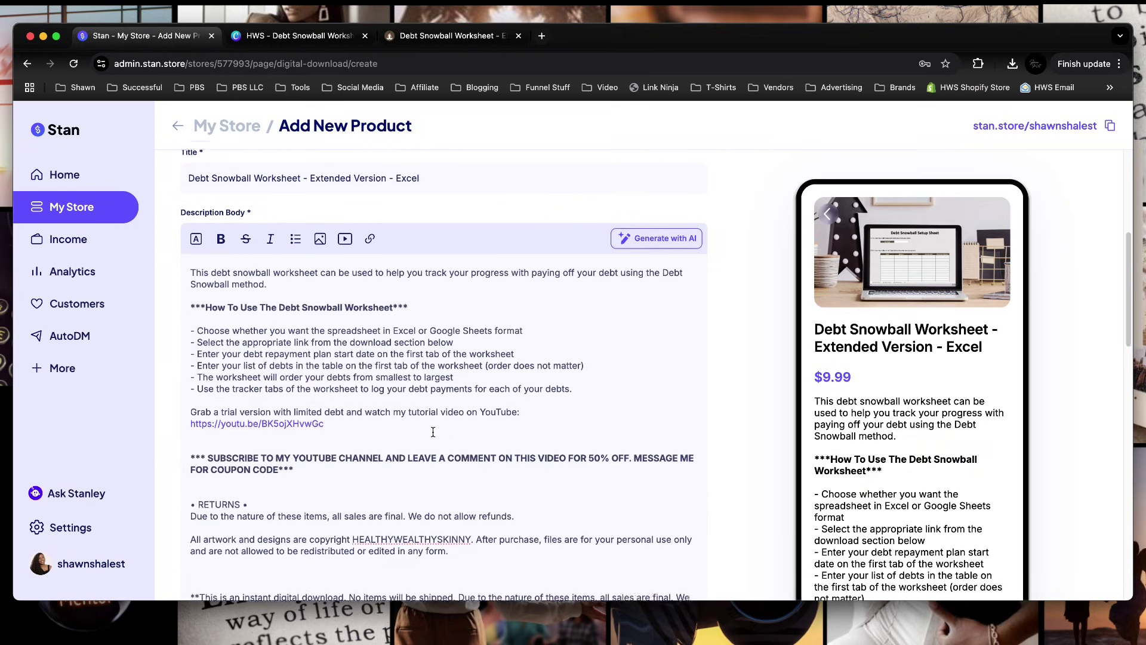
{"action": "scroll", "coordinate": [433, 431], "scroll_direction": "up", "scroll_amount": 1}
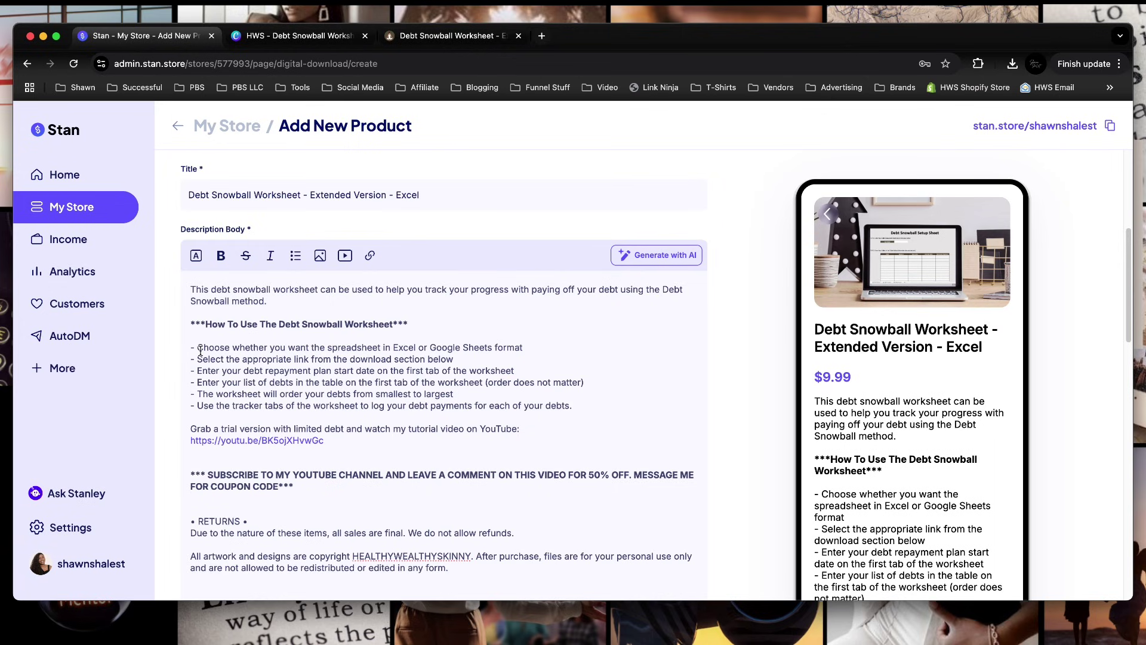
{"action": "left_click_drag", "start_coordinate": [454, 359], "coordinate": [201, 351]}
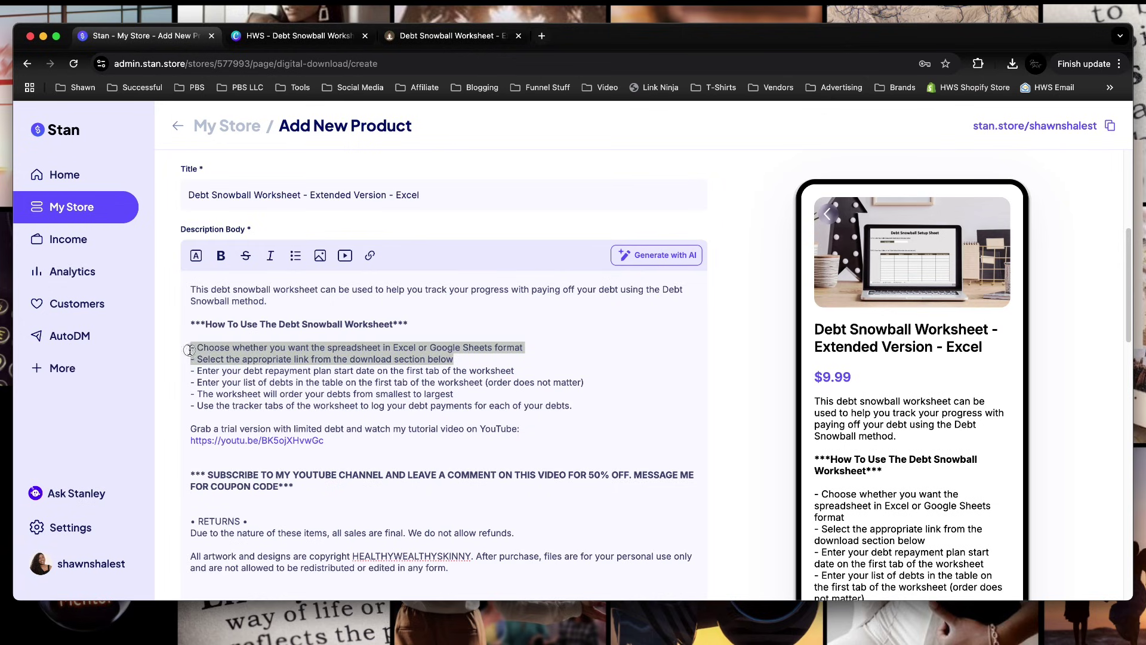
{"action": "key", "text": "BackSpace"}
{"action": "key", "text": "BackSpace"}
{"action": "key", "text": "BackSpace"}
{"action": "key", "text": "BackSpace"}
{"action": "scroll", "coordinate": [549, 401], "scroll_direction": "down", "scroll_amount": 1}
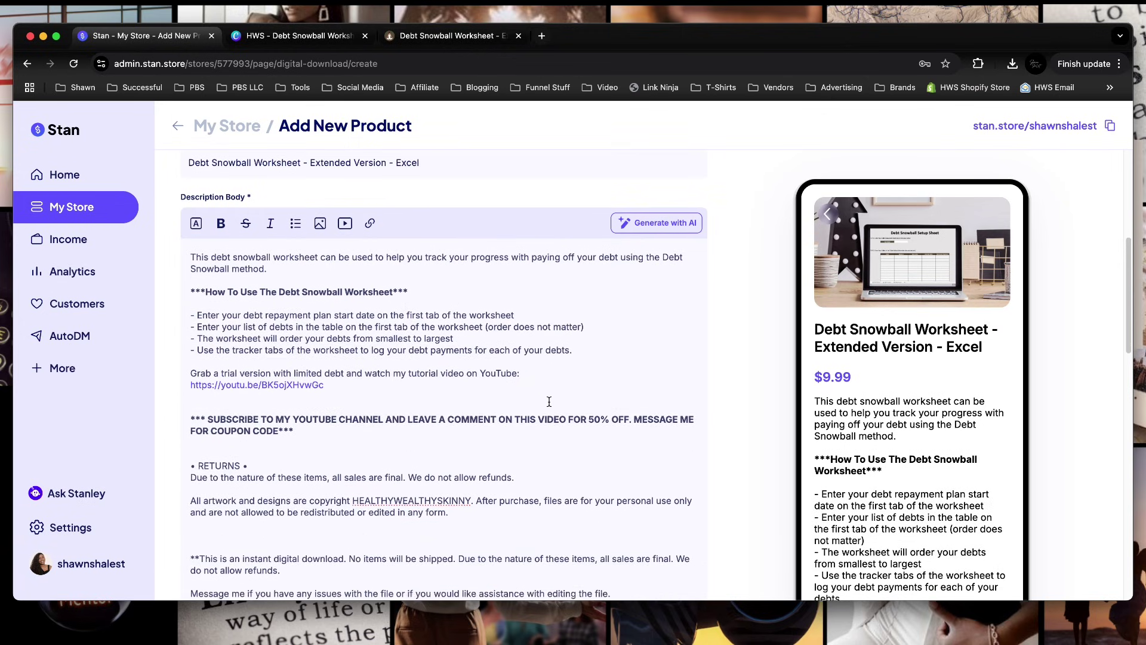
{"action": "scroll", "coordinate": [549, 401], "scroll_direction": "down", "scroll_amount": 1}
{"action": "left_click_drag", "start_coordinate": [185, 356], "coordinate": [376, 357]}
{"action": "type", "text": "W"}
{"action": "scroll", "coordinate": [387, 356], "scroll_direction": "down", "scroll_amount": 3}
{"action": "left_click_drag", "start_coordinate": [191, 327], "coordinate": [303, 344]}
{"action": "key", "text": "BackSpace"}
{"action": "key", "text": "BackSpace"}
{"action": "key", "text": "BackSpace"}
{"action": "key", "text": "BackSpace"}
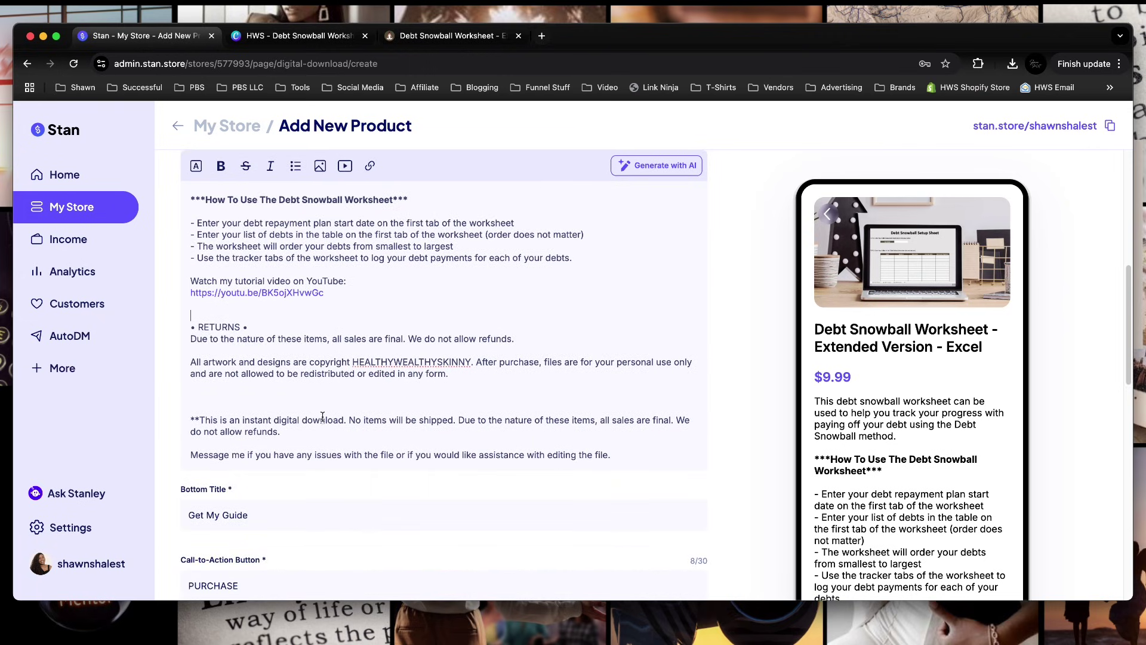
Change the bottom title to 'Get My Worksheet'.
{"action": "scroll", "coordinate": [322, 415], "scroll_direction": "down", "scroll_amount": 5}
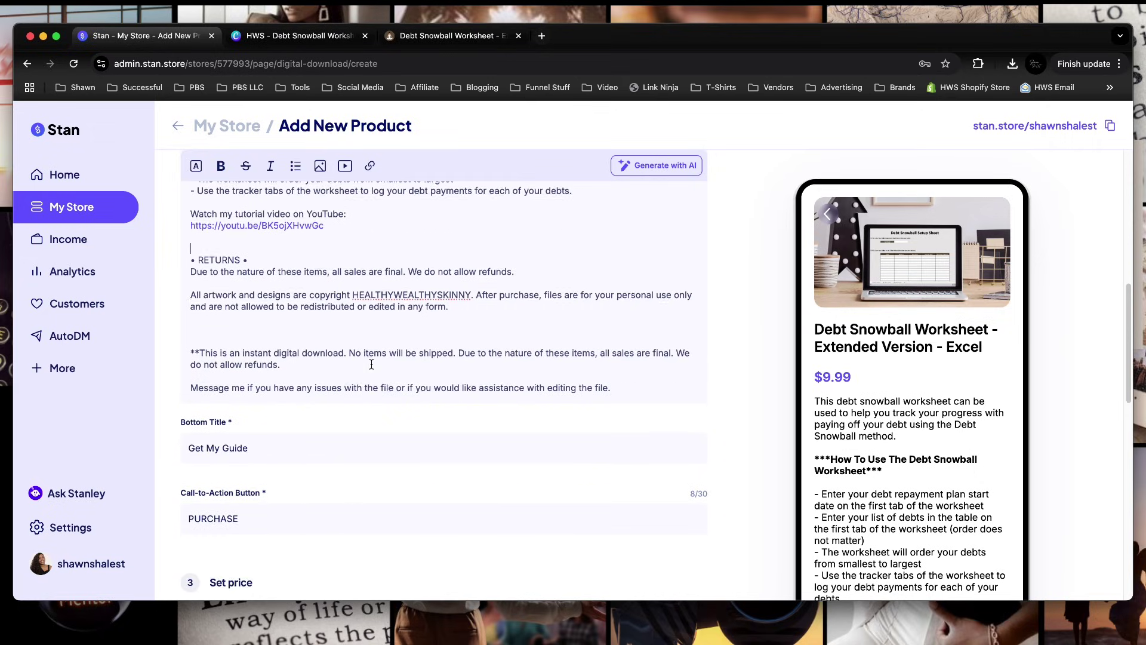
{"action": "double_click", "coordinate": [222, 385]}
{"action": "type", "text": "Worksheet"}
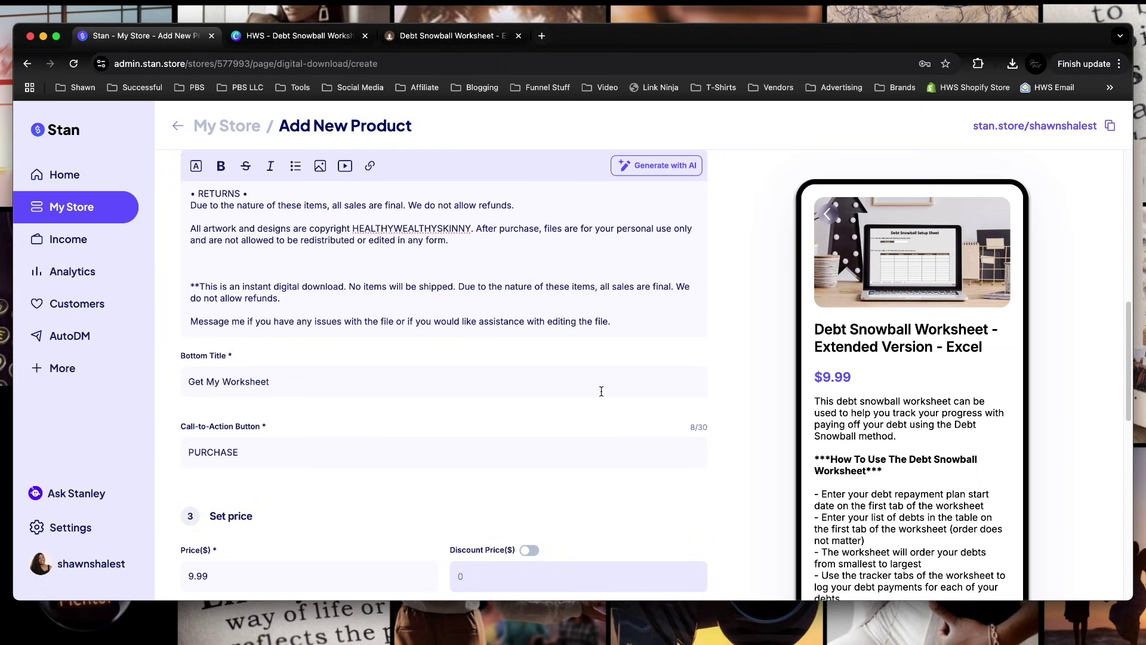
{"action": "scroll", "coordinate": [661, 465], "scroll_direction": "down", "scroll_amount": 5}
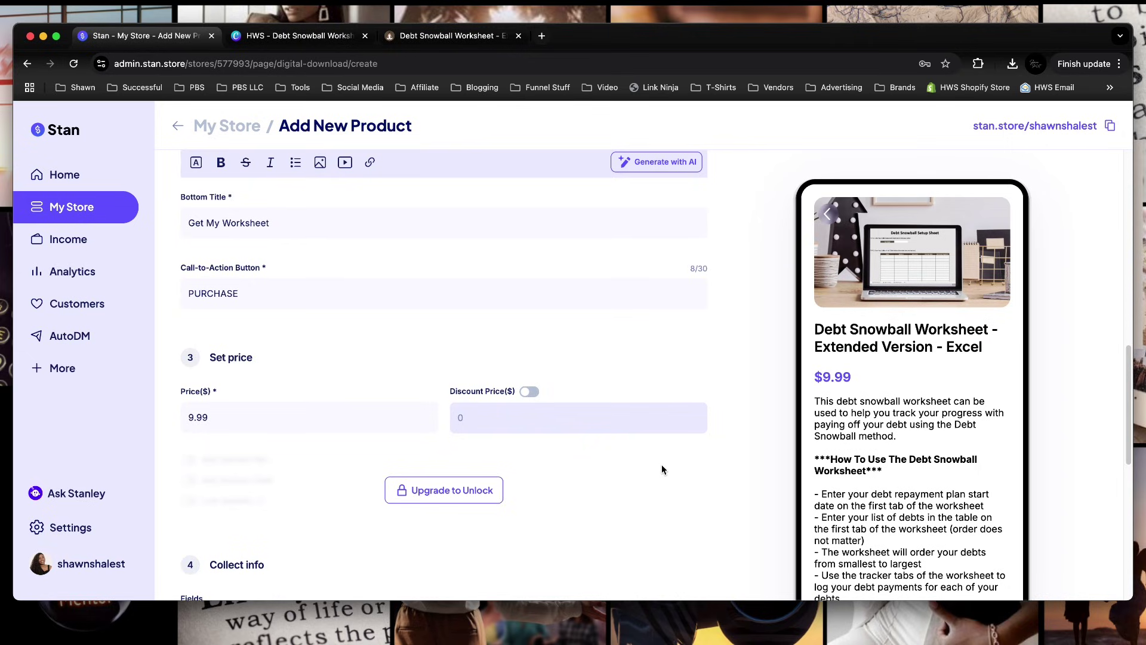
Replace the 9.99 price with 5.00 so the checkout preview shows $5.
{"action": "scroll", "coordinate": [661, 469], "scroll_direction": "down", "scroll_amount": 1}
{"action": "type", "text": "5"}
{"action": "left_click_drag", "start_coordinate": [198, 404], "coordinate": [208, 402]}
{"action": "key", "text": "BackSpace"}
{"action": "key", "text": "BackSpace"}
{"action": "type", "text": "0"}
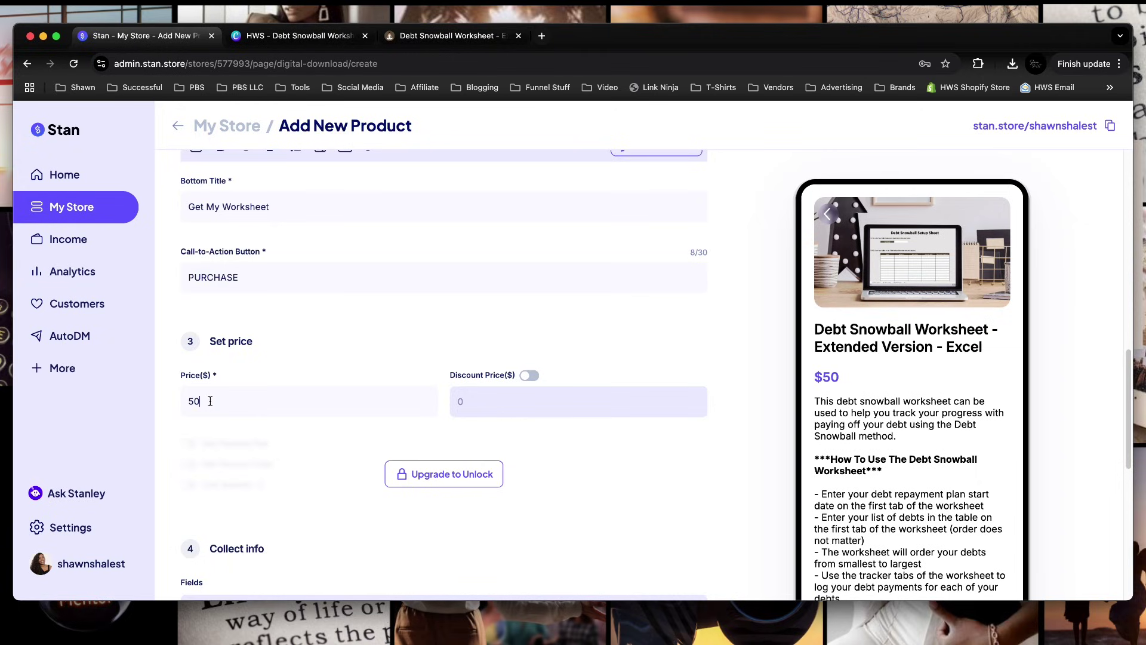
{"action": "key", "text": "BackSpace"}
{"action": "type", "text": ".00"}
{"action": "scroll", "coordinate": [329, 361], "scroll_direction": "down", "scroll_amount": 2}
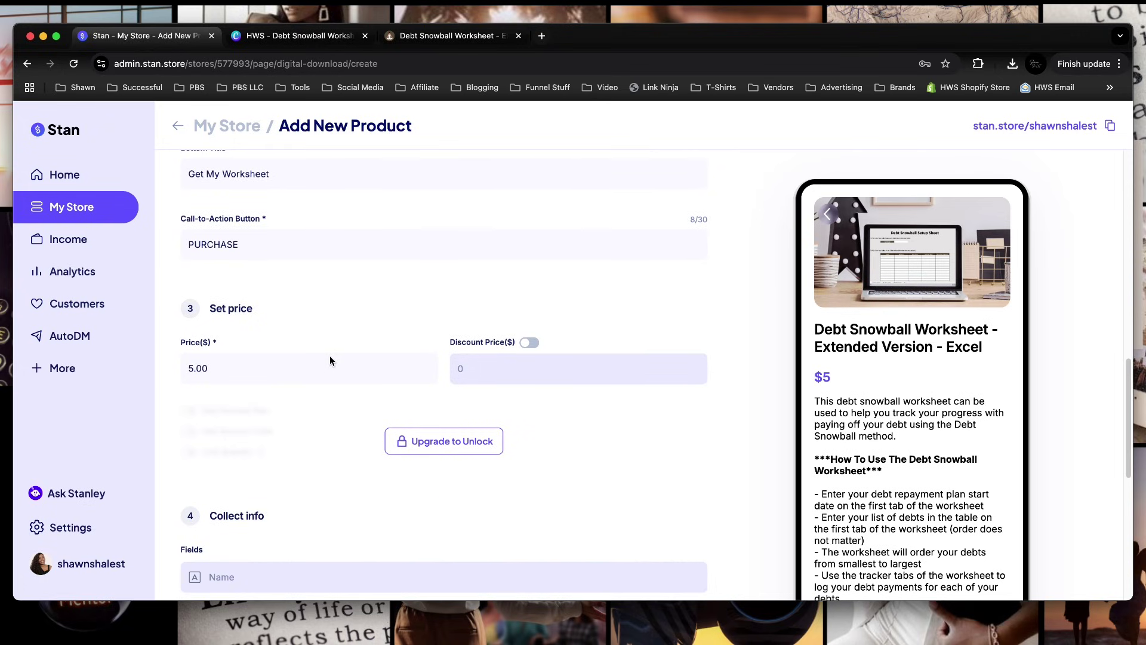
{"action": "scroll", "coordinate": [331, 355], "scroll_direction": "down", "scroll_amount": 2}
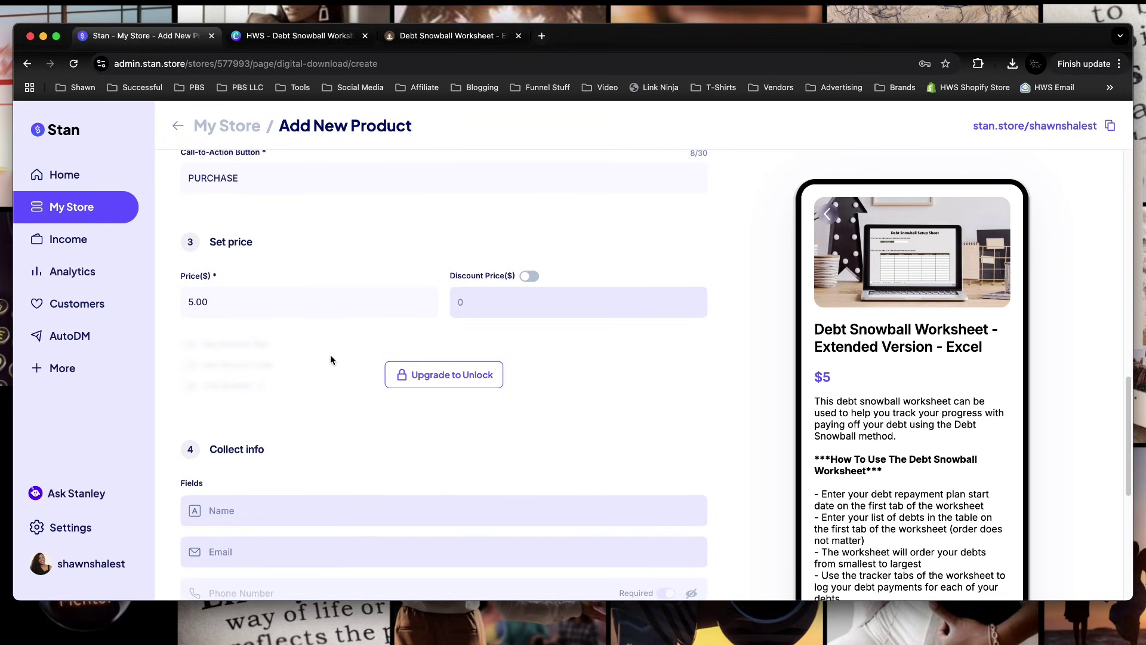
{"action": "scroll", "coordinate": [331, 356], "scroll_direction": "down", "scroll_amount": 3}
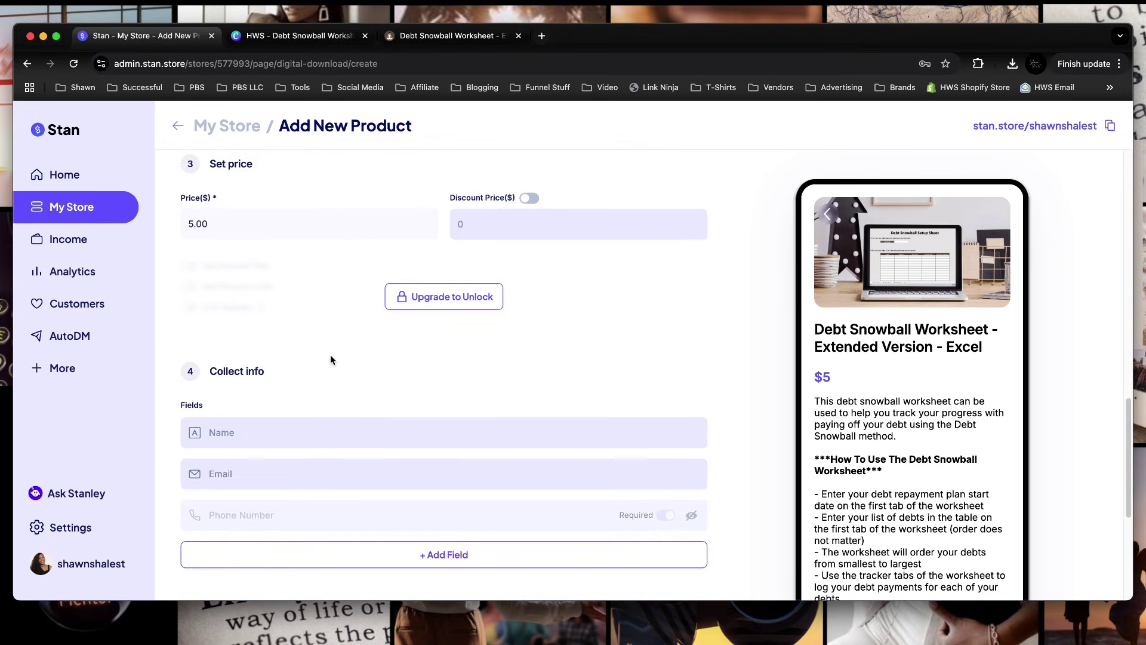
{"action": "scroll", "coordinate": [330, 360], "scroll_direction": "down", "scroll_amount": 1}
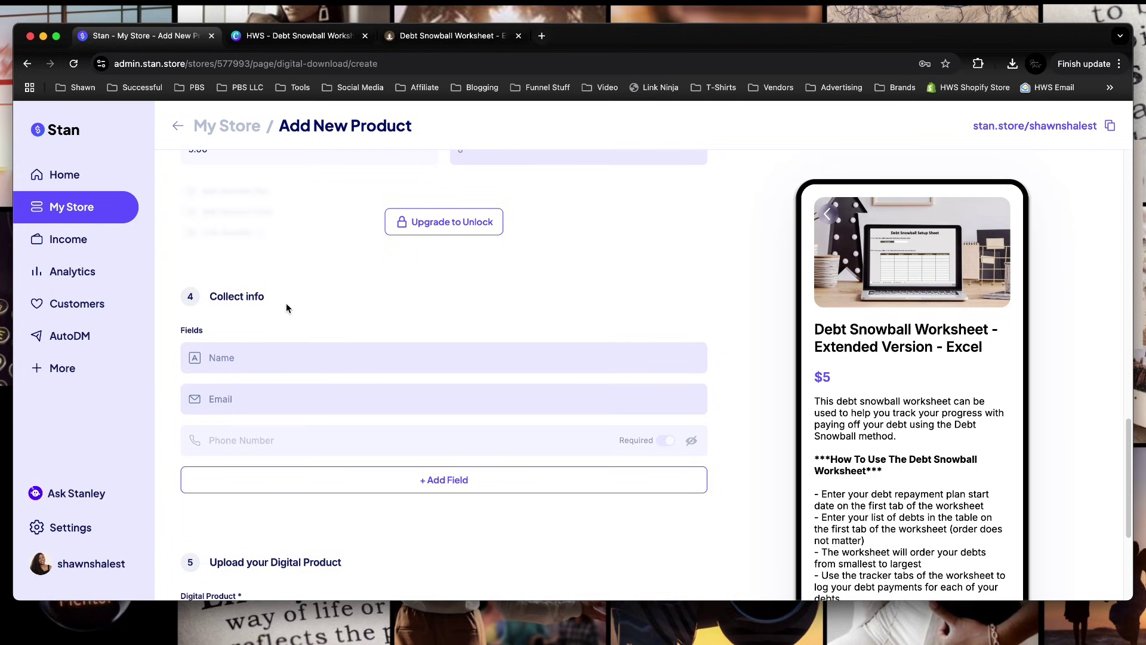
{"action": "scroll", "coordinate": [1030, 332], "scroll_direction": "down", "scroll_amount": 1}
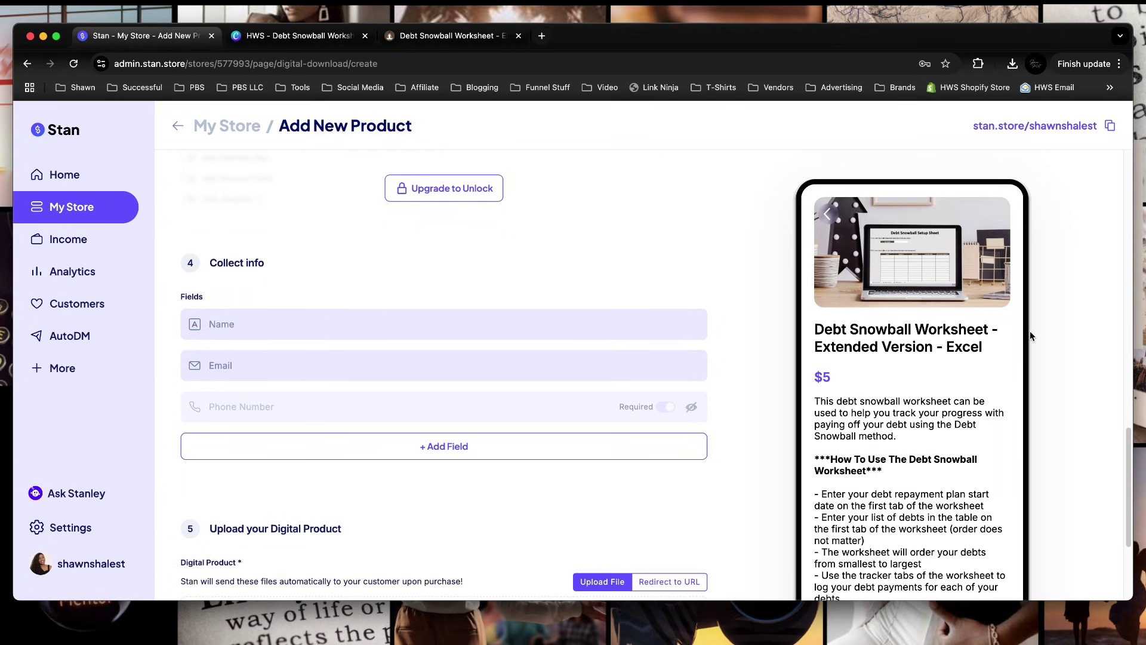
{"action": "scroll", "coordinate": [1029, 330], "scroll_direction": "up", "scroll_amount": 1}
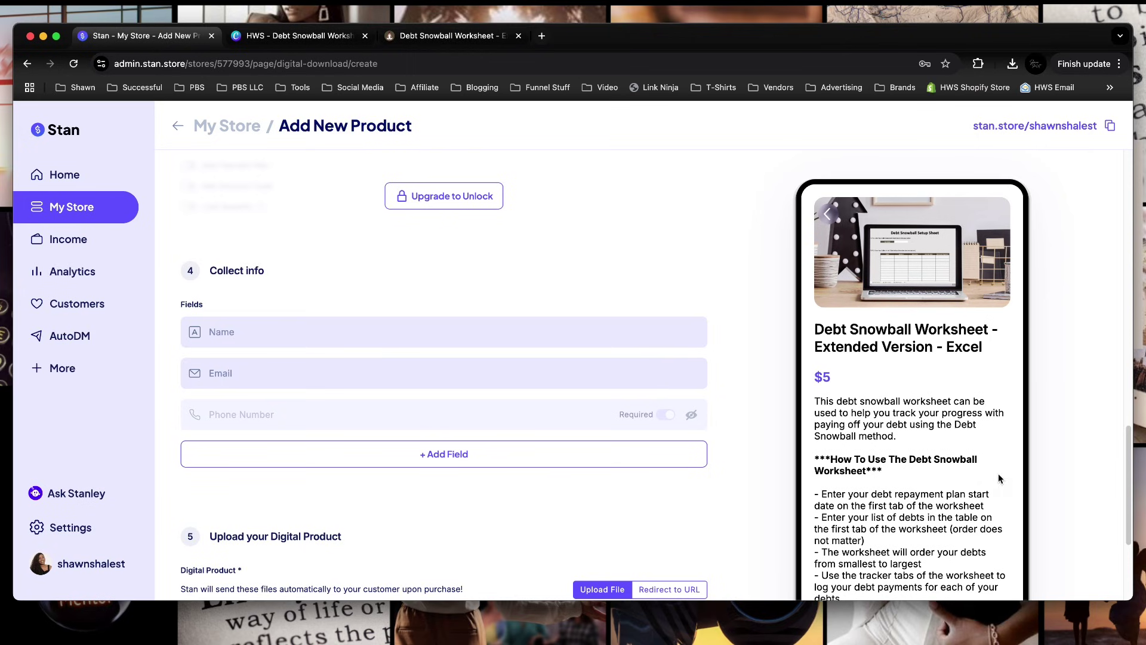
{"action": "scroll", "coordinate": [1001, 427], "scroll_direction": "down", "scroll_amount": 8}
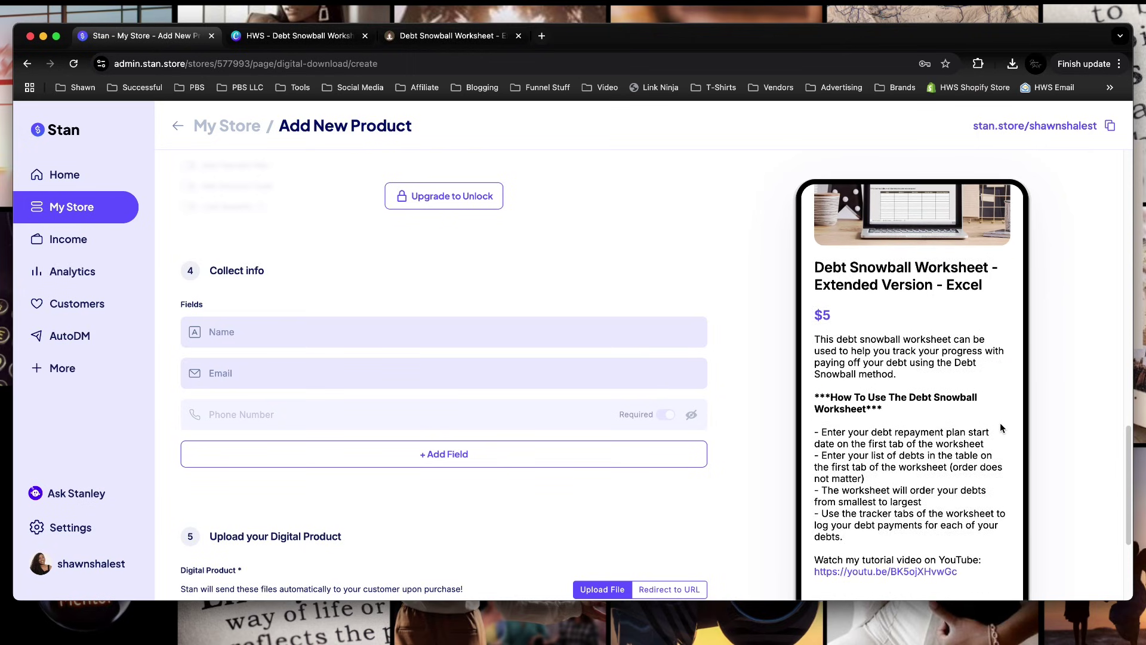
{"action": "scroll", "coordinate": [1001, 427], "scroll_direction": "down", "scroll_amount": 10}
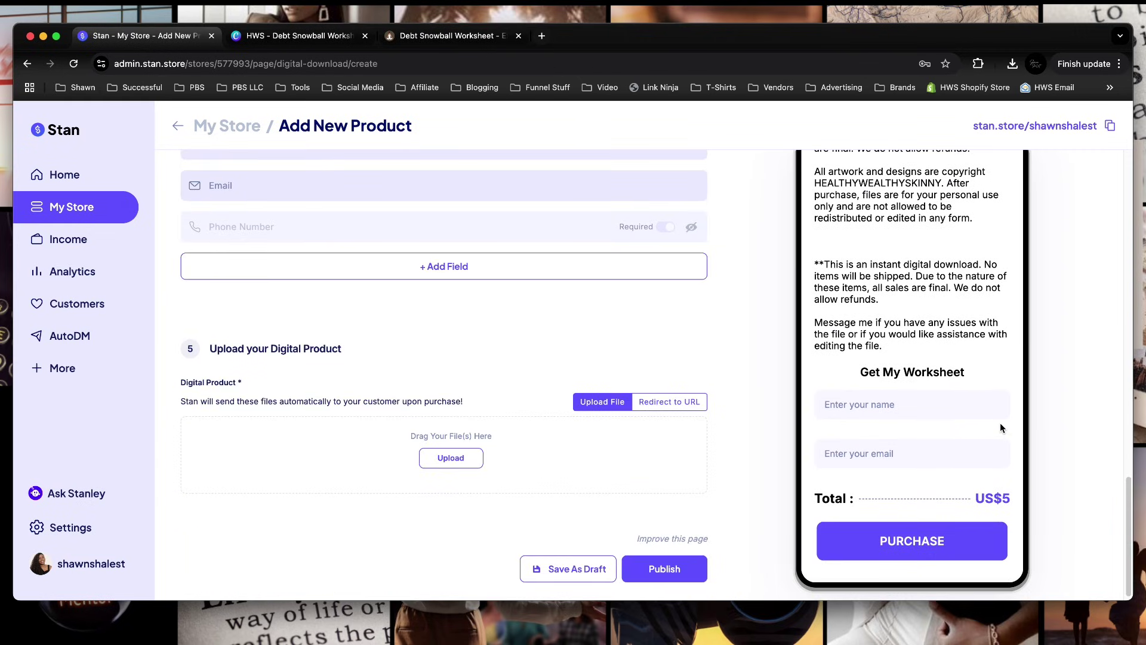
{"action": "scroll", "coordinate": [1001, 427], "scroll_direction": "up", "scroll_amount": 1}
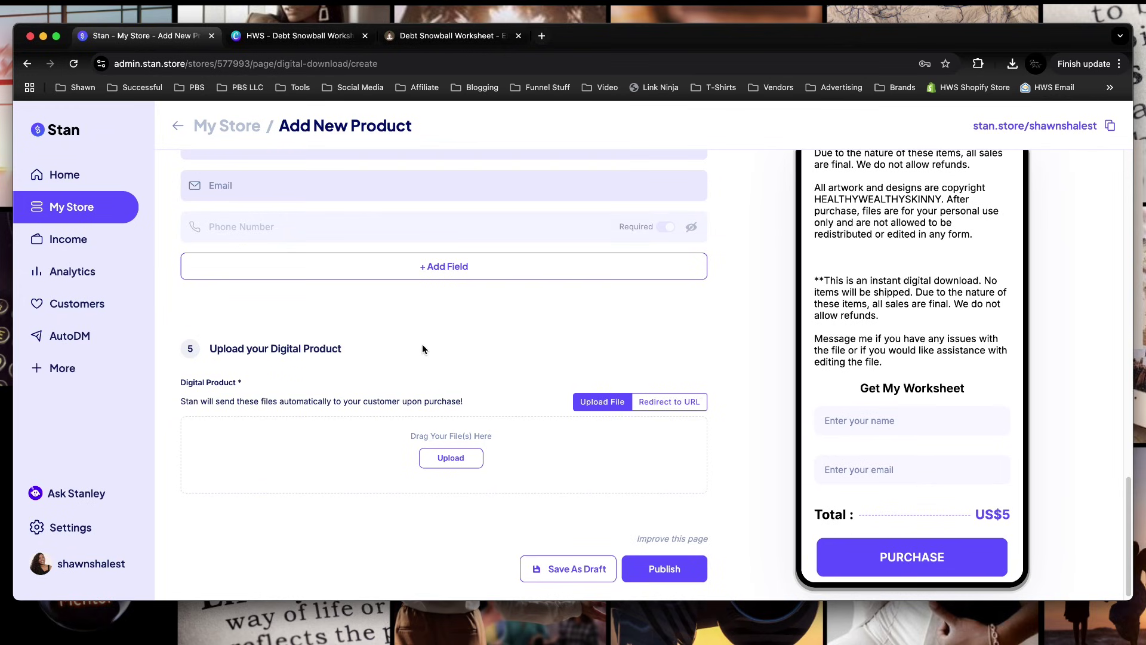
{"action": "scroll", "coordinate": [422, 349], "scroll_direction": "up", "scroll_amount": 2}
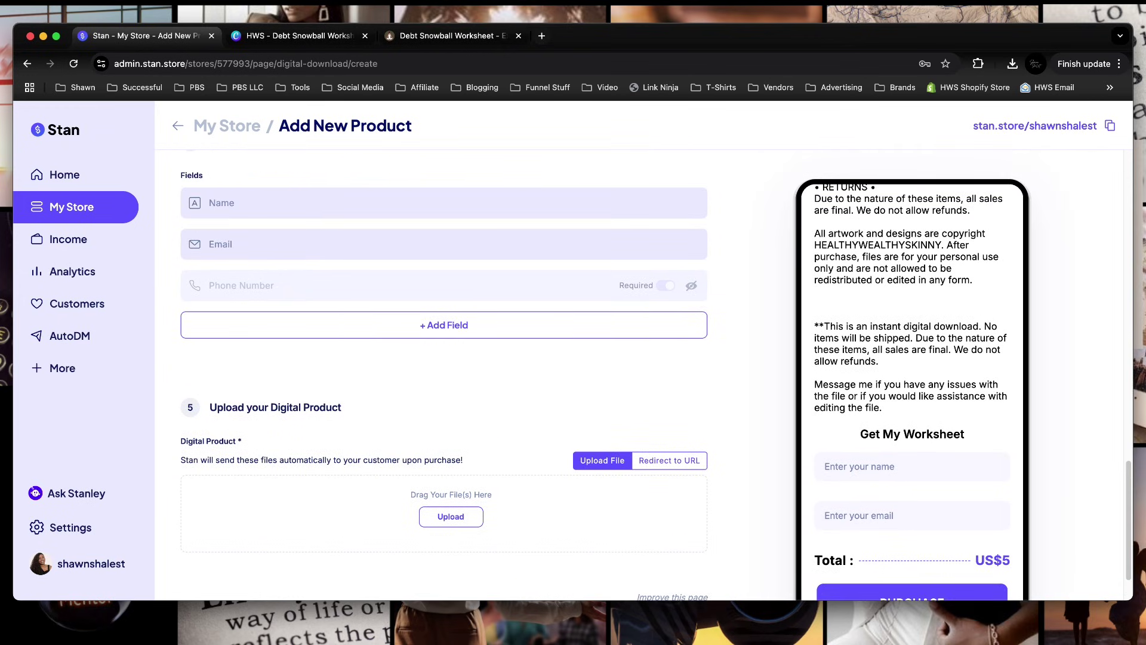
{"action": "scroll", "coordinate": [443, 359], "scroll_direction": "down", "scroll_amount": 2}
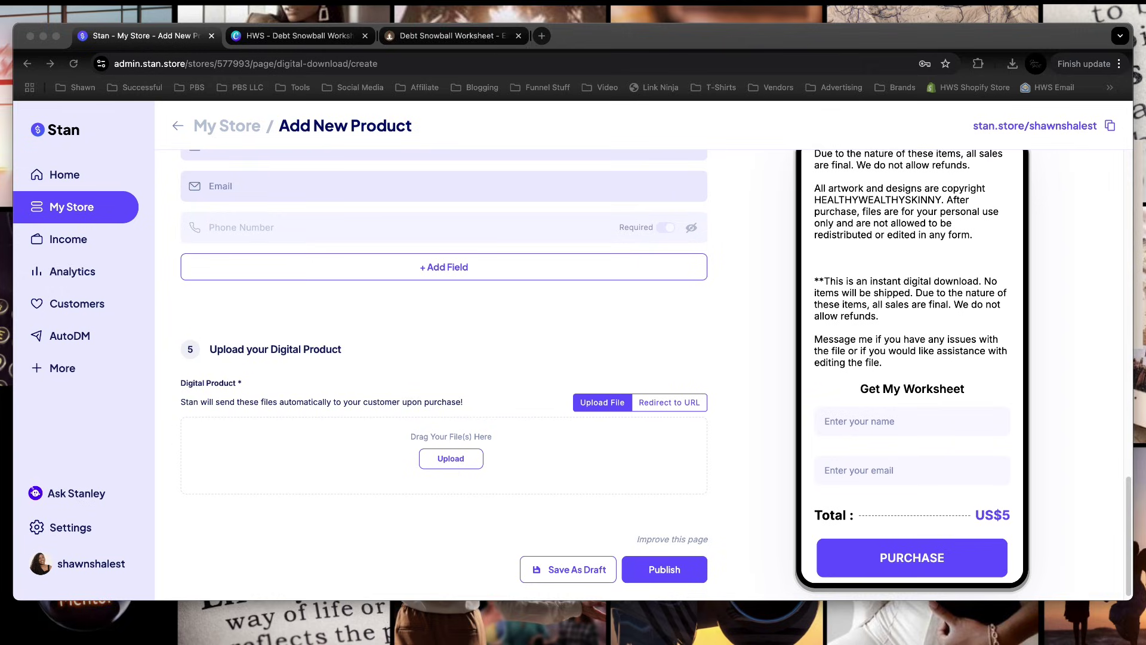
{"action": "left_click", "coordinate": [432, 292]}
{"action": "left_click", "coordinate": [435, 276]}
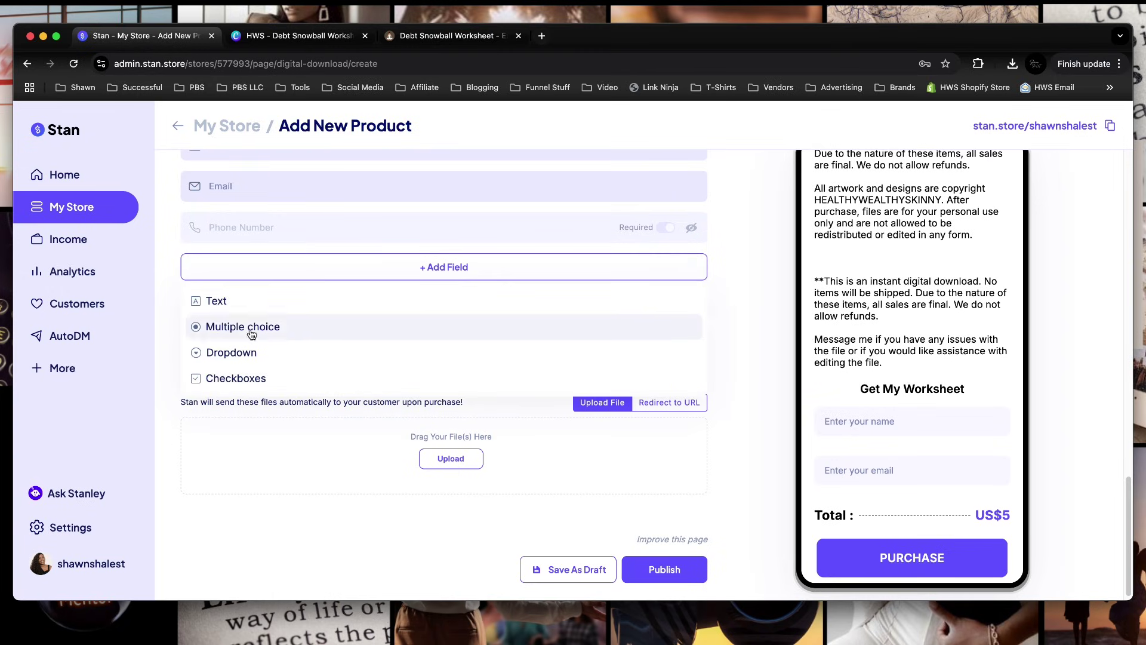
{"action": "left_click", "coordinate": [753, 315]}
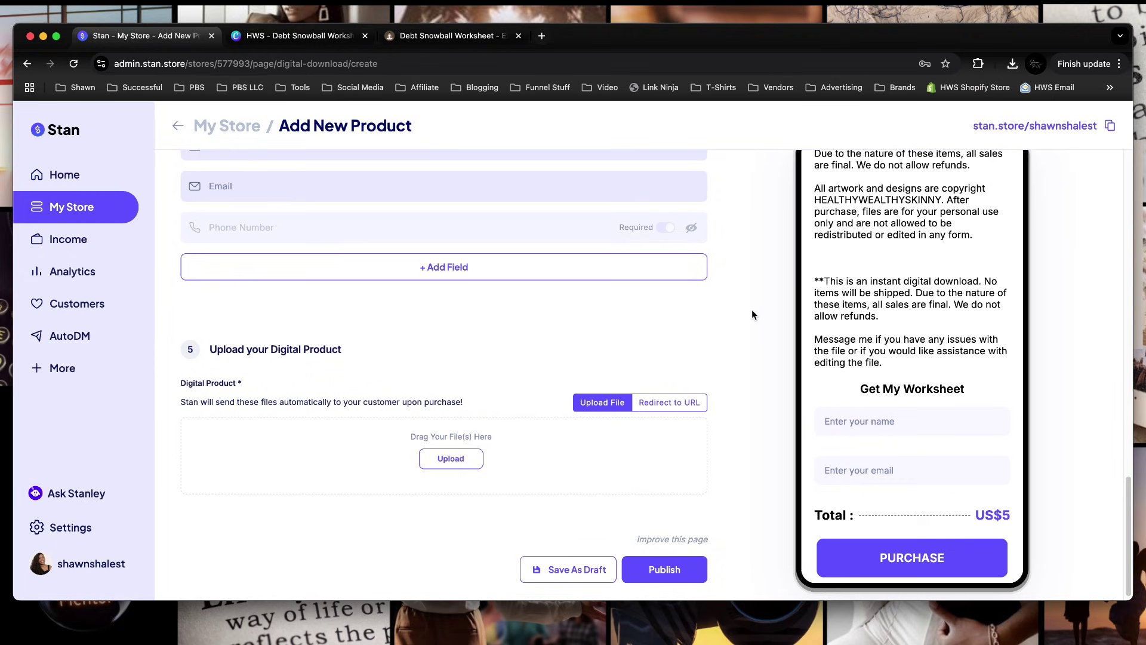
{"action": "scroll", "coordinate": [751, 309], "scroll_direction": "up", "scroll_amount": 1}
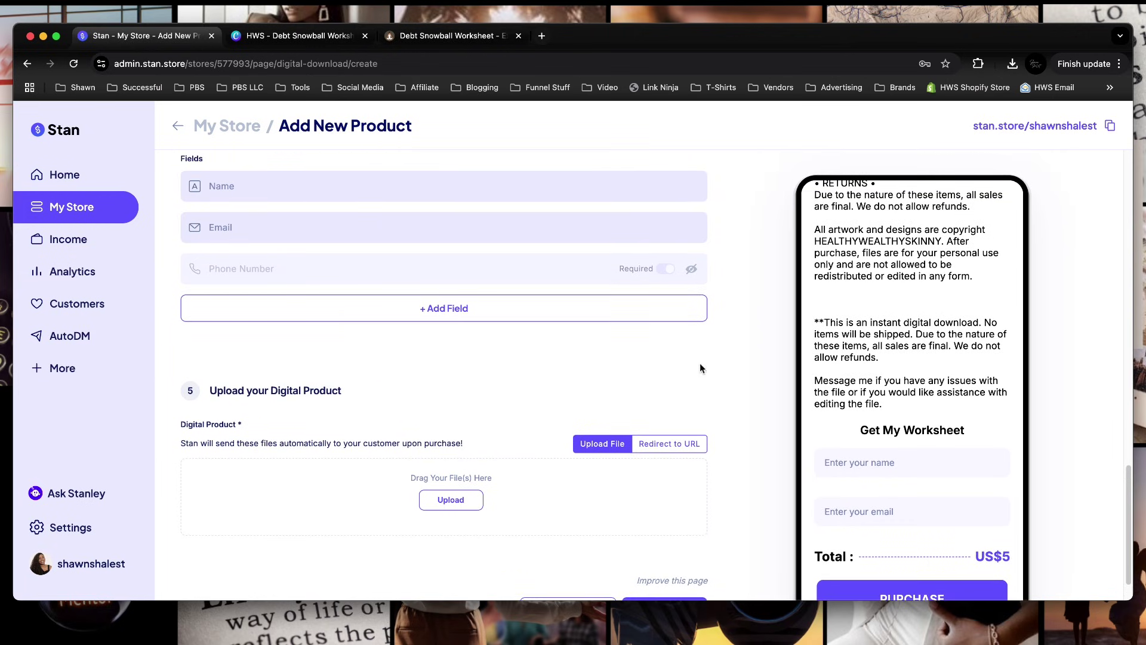
Upload Debt Snowball Worksheet V4.0 Extended.xlsx as the buyer download and review the listing.
{"action": "scroll", "coordinate": [727, 336], "scroll_direction": "down", "scroll_amount": 1}
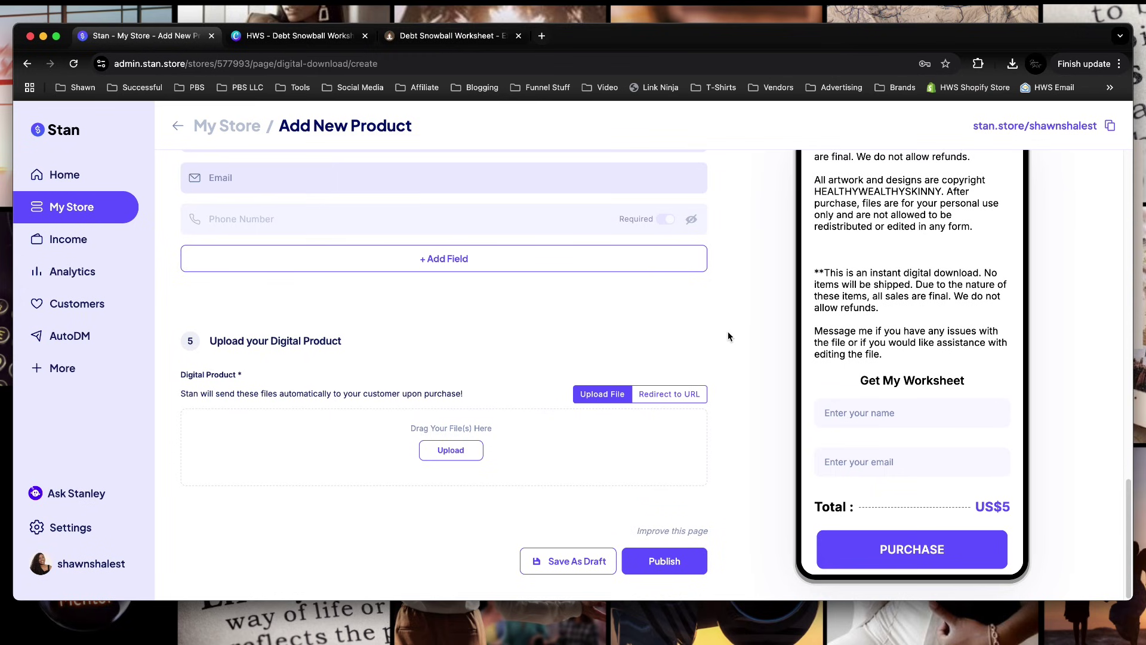
{"action": "left_click", "coordinate": [453, 455]}
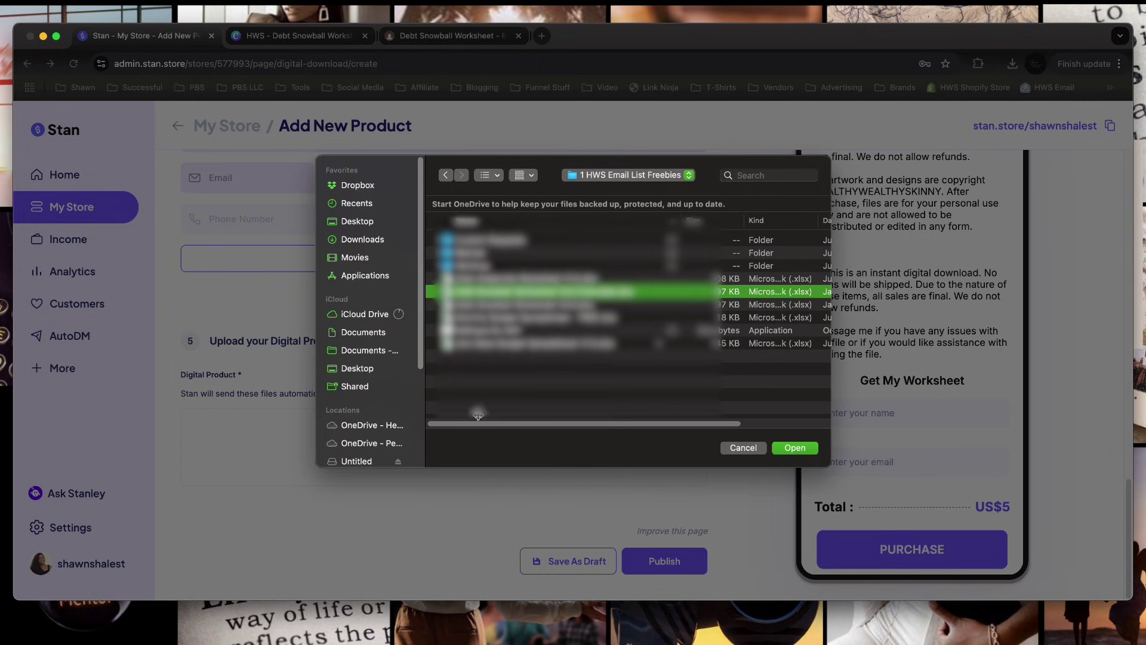
{"action": "left_click", "coordinate": [787, 449]}
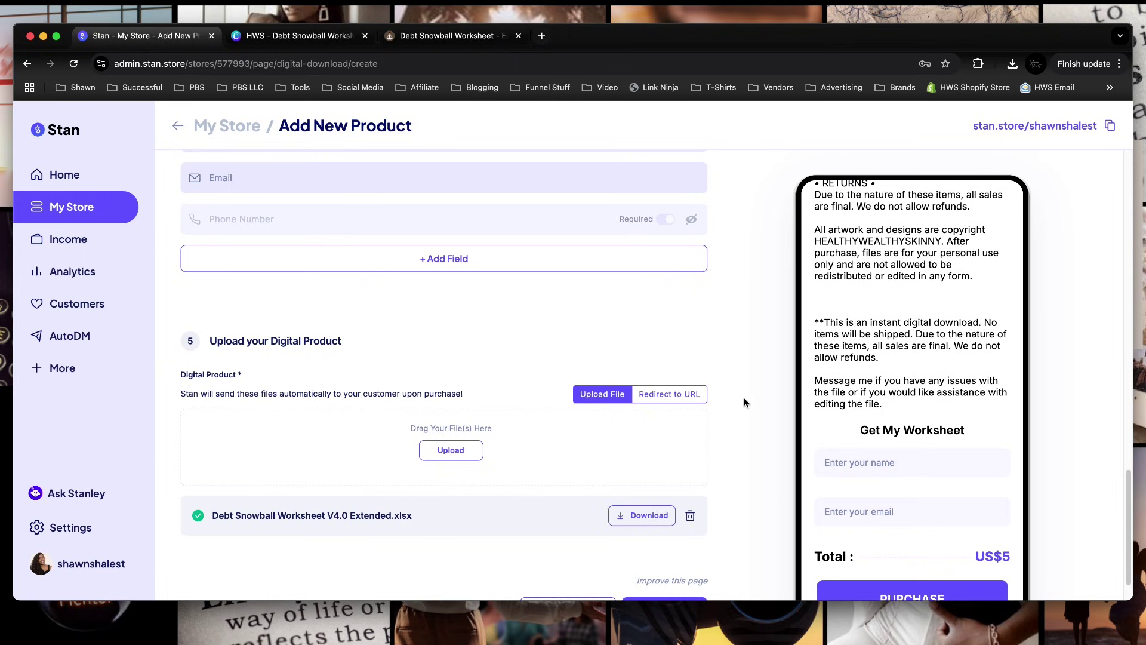
{"action": "scroll", "coordinate": [745, 400], "scroll_direction": "down", "scroll_amount": 2}
{"action": "scroll", "coordinate": [745, 401], "scroll_direction": "down", "scroll_amount": 1}
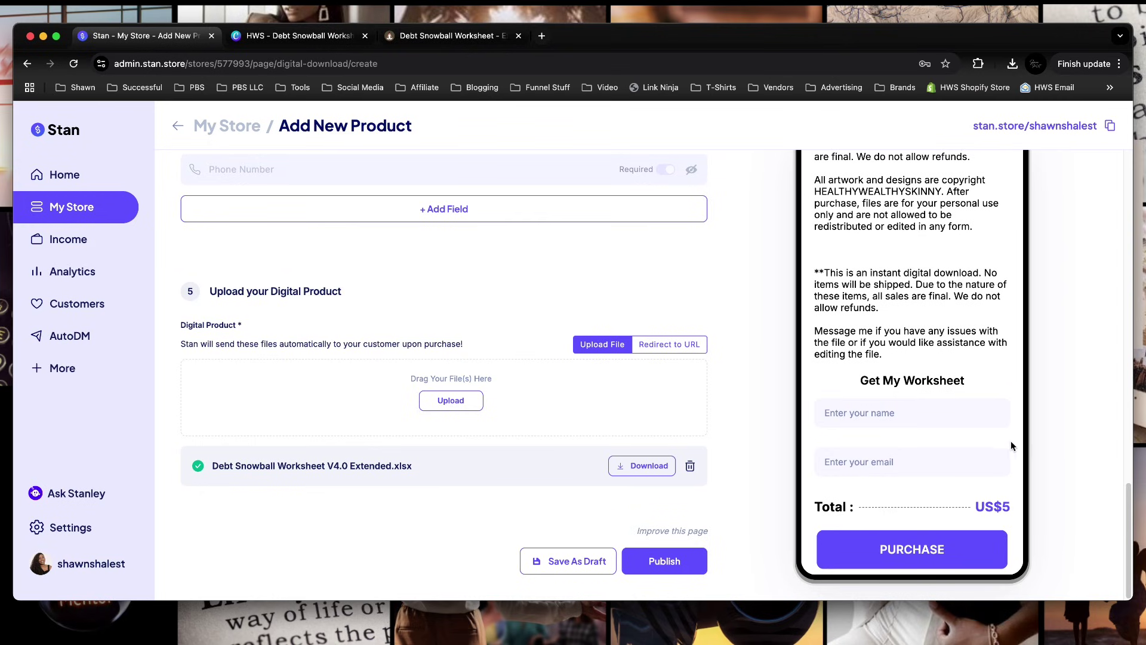
{"action": "scroll", "coordinate": [1005, 439], "scroll_direction": "up", "scroll_amount": 3}
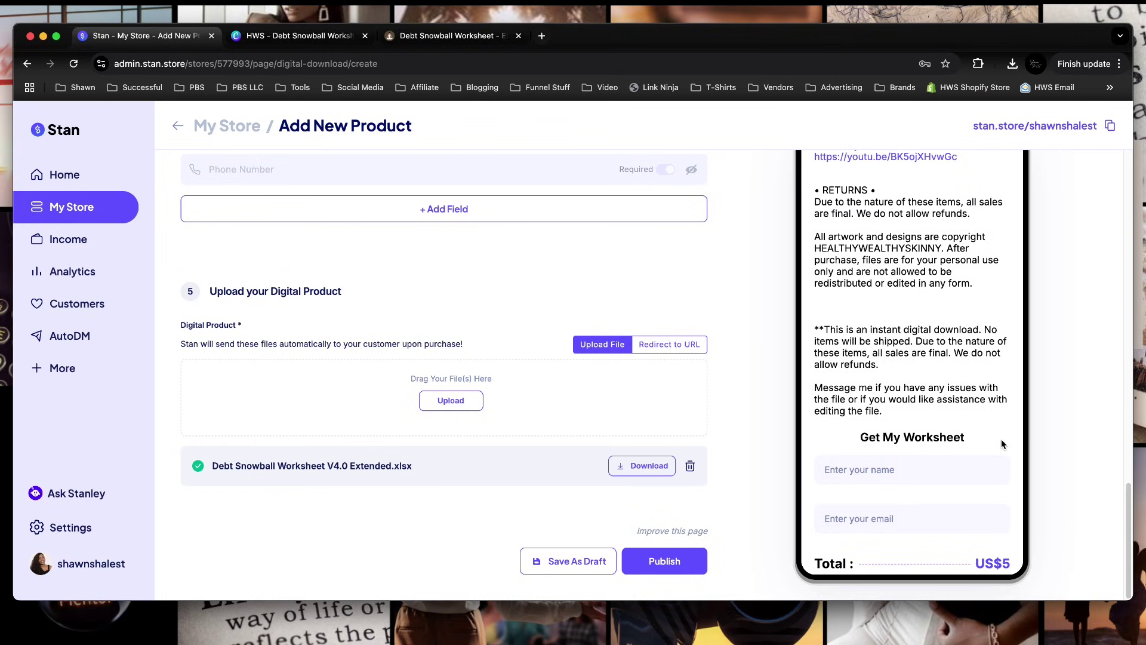
{"action": "scroll", "coordinate": [1001, 438], "scroll_direction": "up", "scroll_amount": 1}
{"action": "scroll", "coordinate": [1000, 438], "scroll_direction": "down", "scroll_amount": 5}
{"action": "scroll", "coordinate": [1000, 438], "scroll_direction": "up", "scroll_amount": 4}
{"action": "scroll", "coordinate": [1001, 438], "scroll_direction": "up", "scroll_amount": 10}
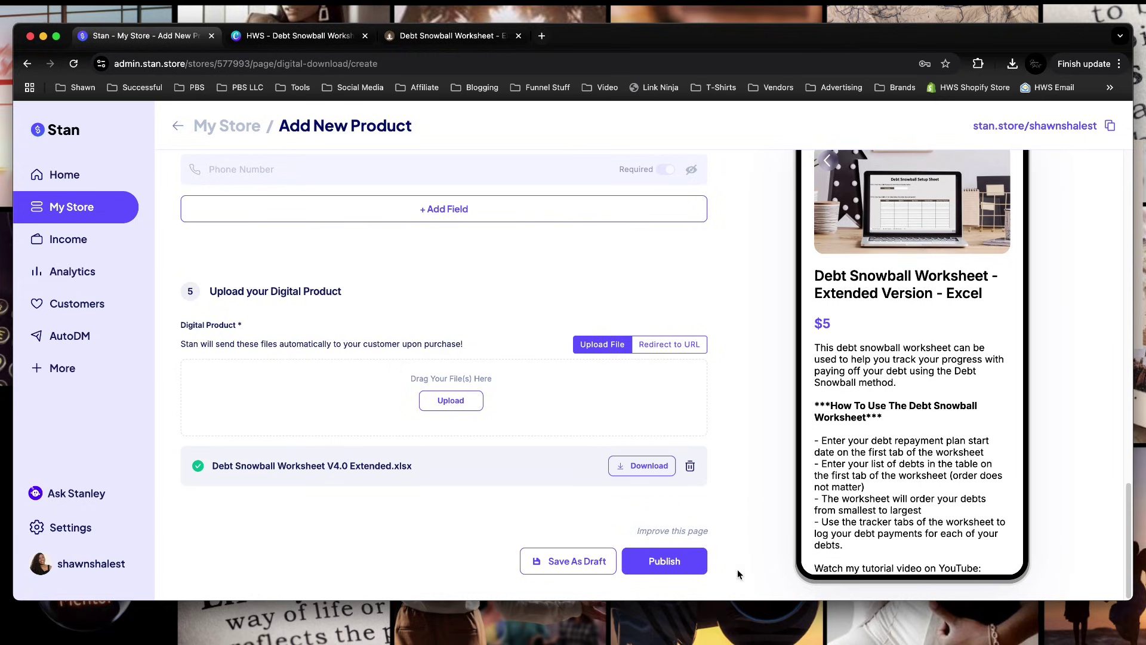
{"action": "left_click", "coordinate": [664, 561]}
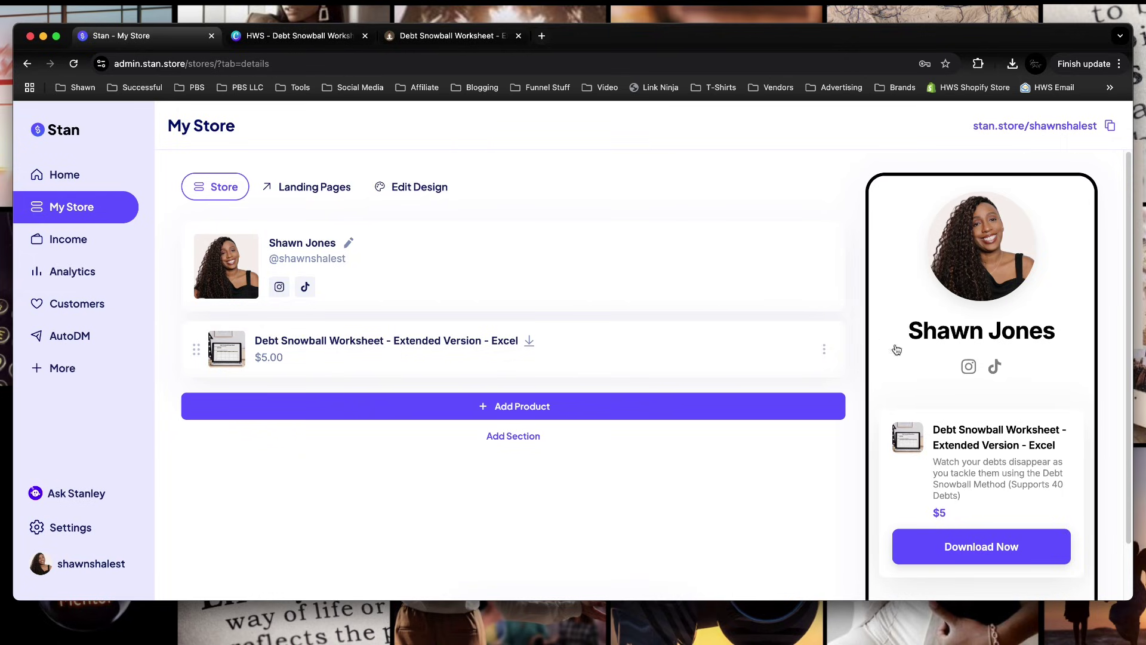
{"action": "scroll", "coordinate": [1033, 386], "scroll_direction": "down", "scroll_amount": 3}
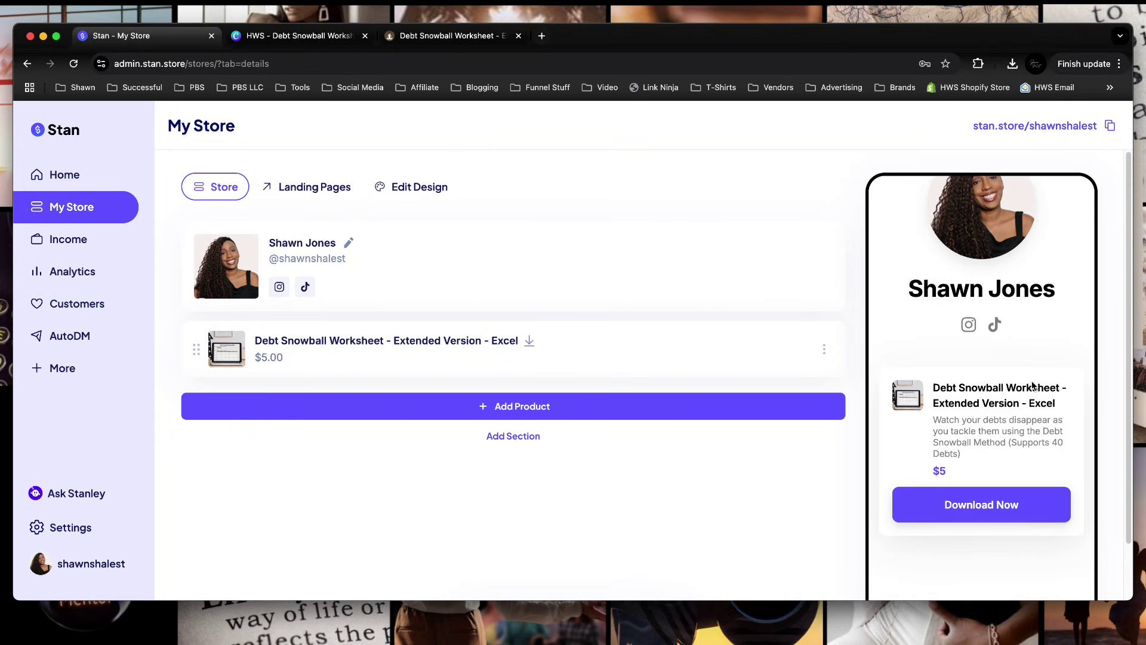
{"action": "scroll", "coordinate": [1032, 380], "scroll_direction": "up", "scroll_amount": 3}
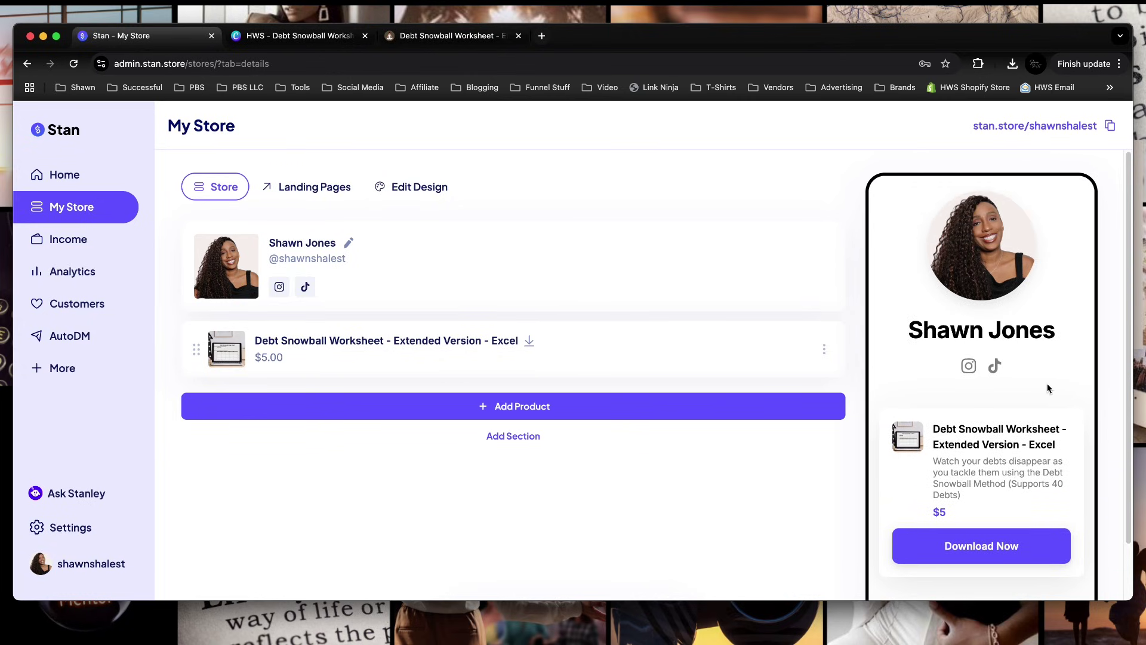
{"action": "scroll", "coordinate": [1047, 386], "scroll_direction": "down", "scroll_amount": 2}
{"action": "scroll", "coordinate": [1047, 388], "scroll_direction": "down", "scroll_amount": 2}
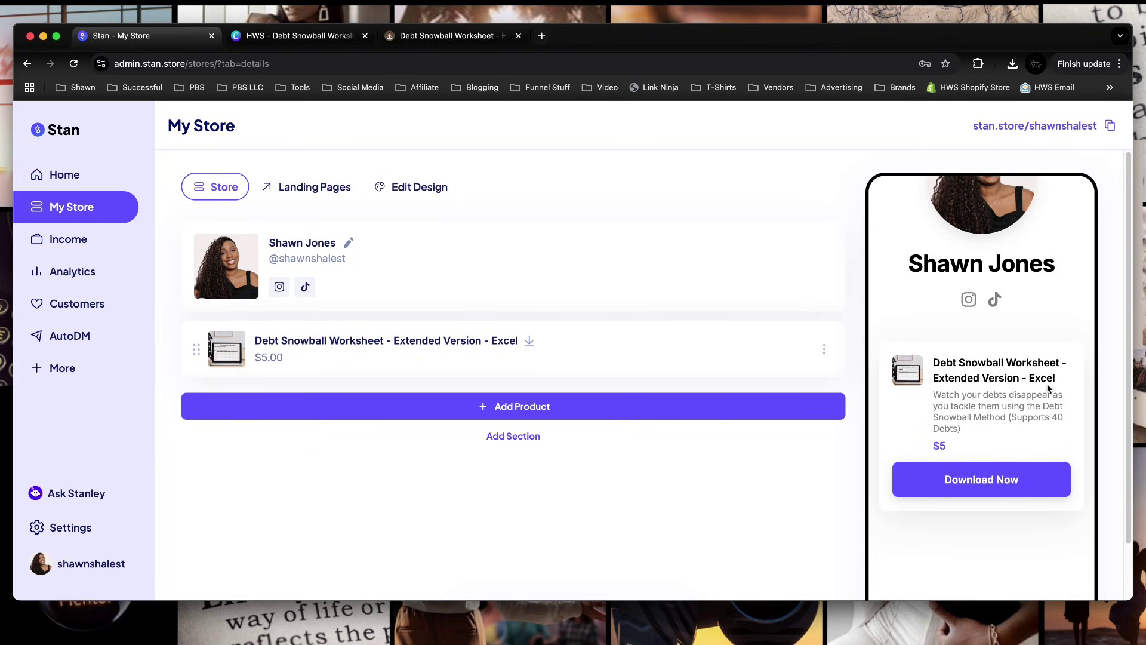
{"action": "scroll", "coordinate": [1048, 388], "scroll_direction": "down", "scroll_amount": 1}
{"action": "scroll", "coordinate": [1048, 388], "scroll_direction": "down", "scroll_amount": 1}
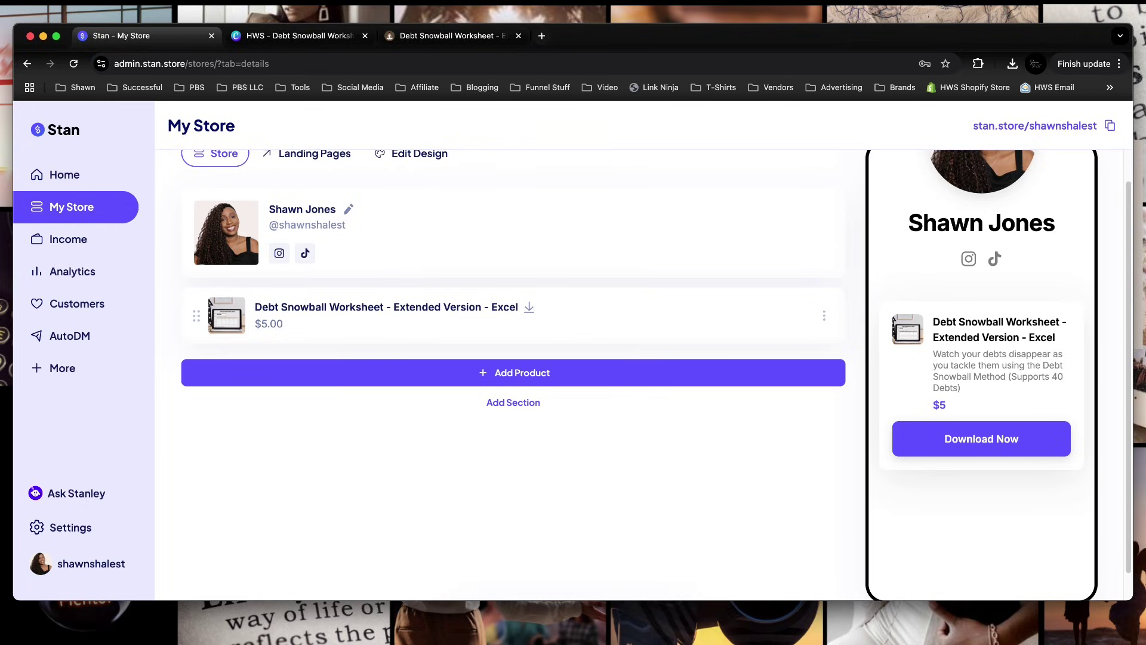
{"action": "scroll", "coordinate": [1011, 417], "scroll_direction": "up", "scroll_amount": 3}
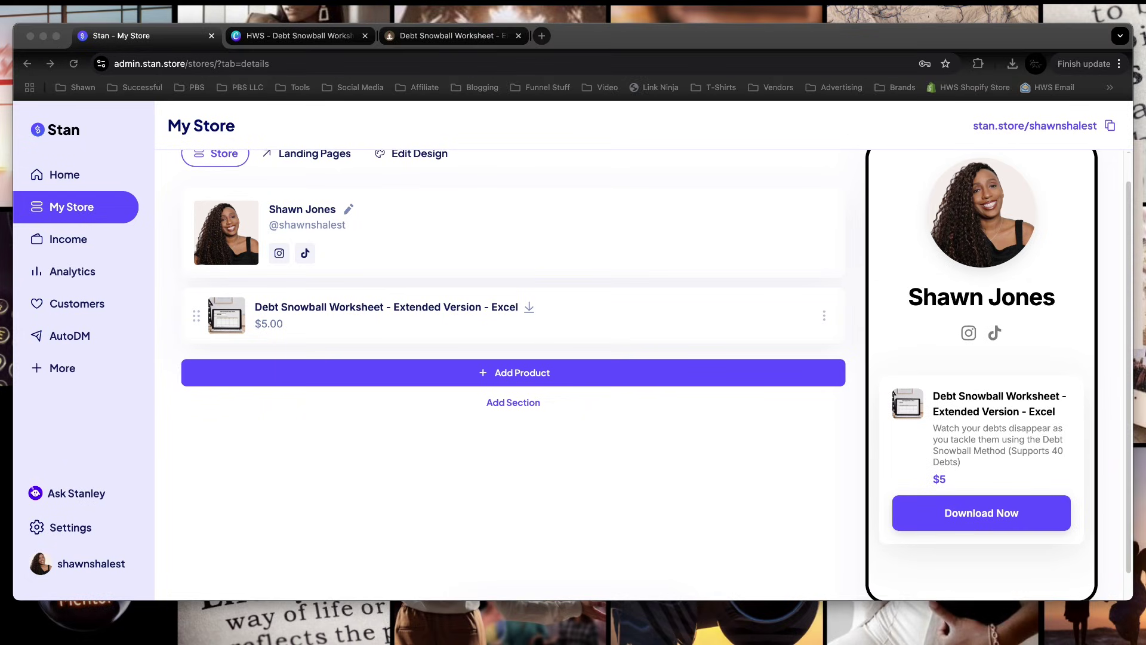
{"action": "scroll", "coordinate": [642, 375], "scroll_direction": "up", "scroll_amount": 1}
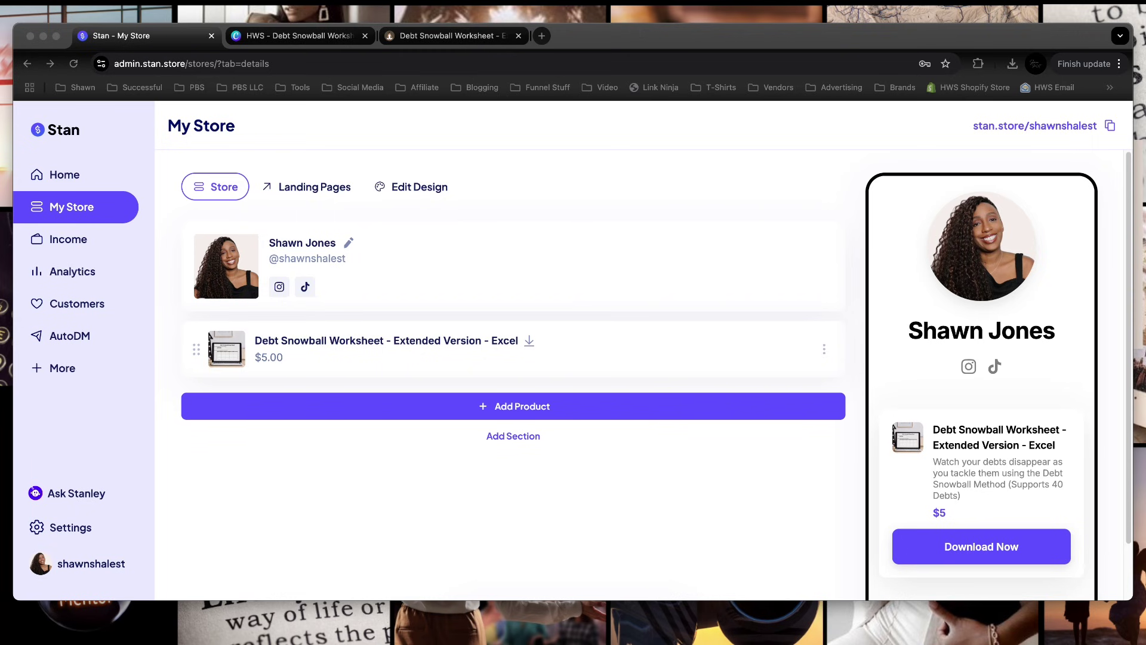
Browse themes through Nightview, Material, Spotlight and Eclipse, then back to The Stone.
{"action": "left_click", "coordinate": [409, 190]}
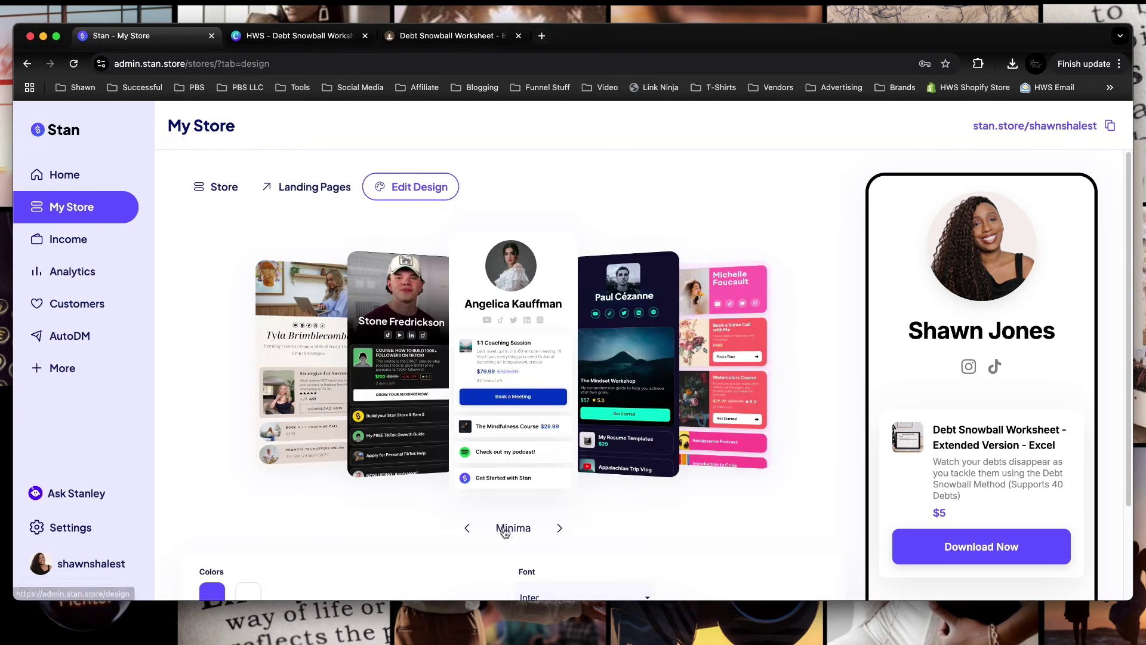
{"action": "left_click", "coordinate": [560, 528]}
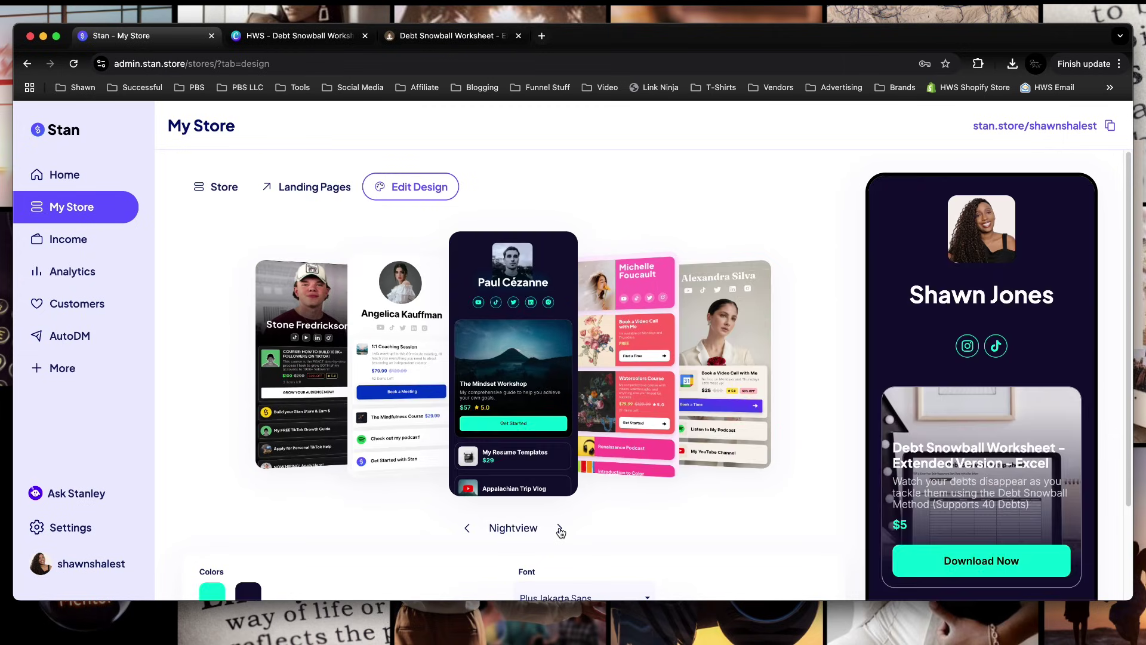
{"action": "left_click", "coordinate": [559, 529]}
{"action": "left_click", "coordinate": [559, 528]}
{"action": "left_click", "coordinate": [560, 528]}
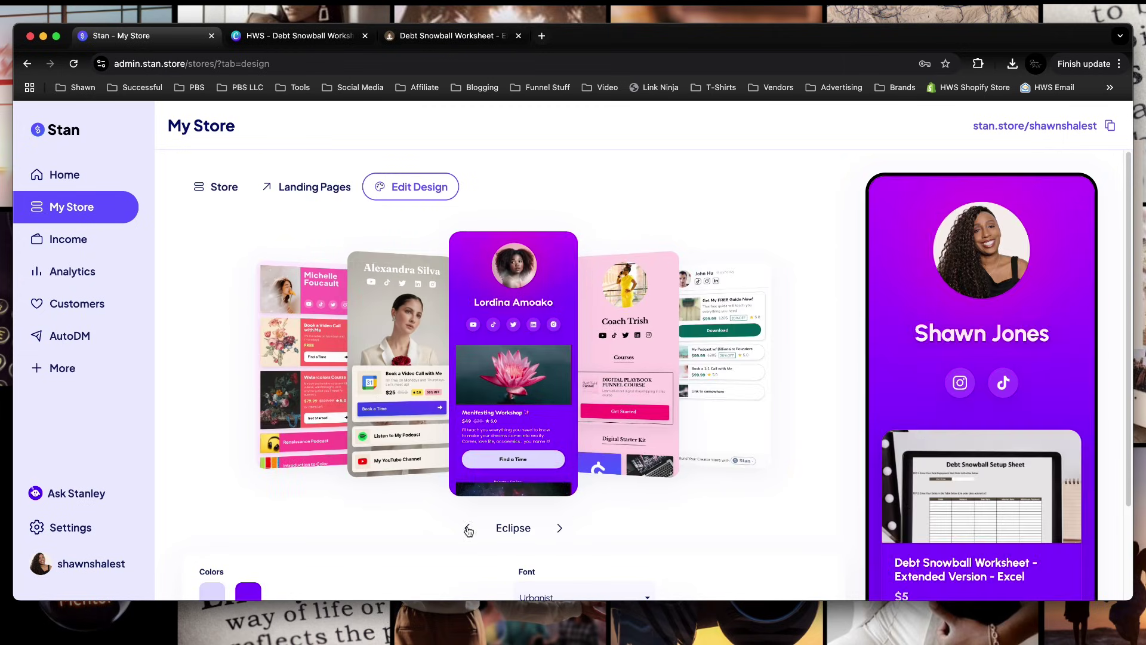
{"action": "left_click", "coordinate": [469, 529]}
{"action": "left_click", "coordinate": [469, 529]}
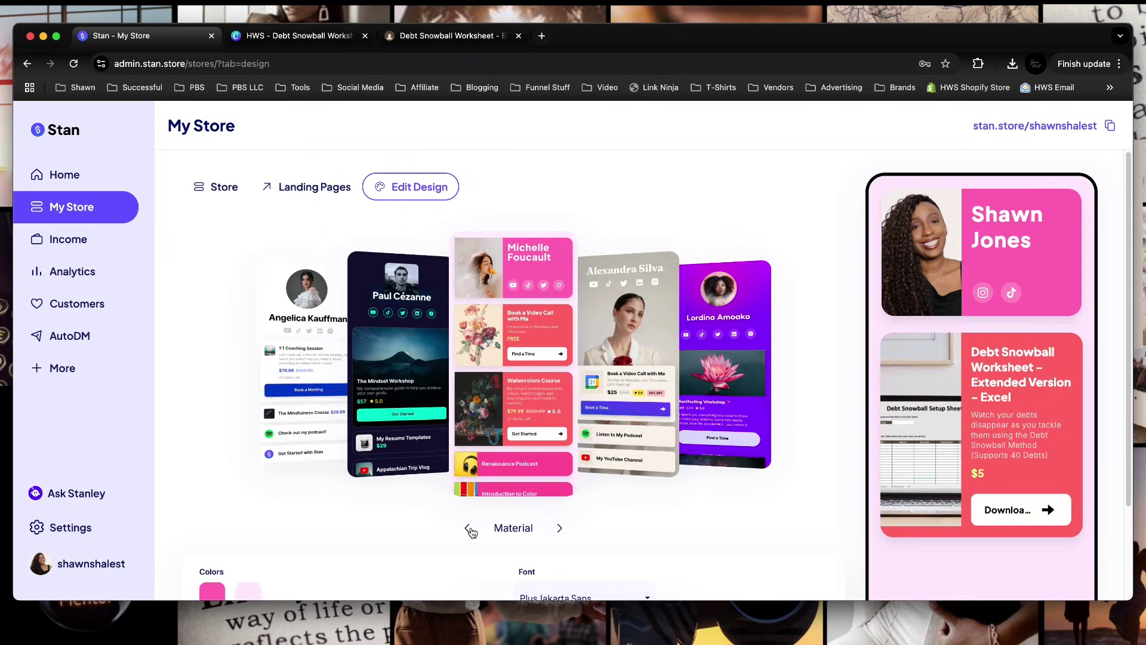
{"action": "left_click", "coordinate": [469, 529]}
{"action": "left_click", "coordinate": [469, 529]}
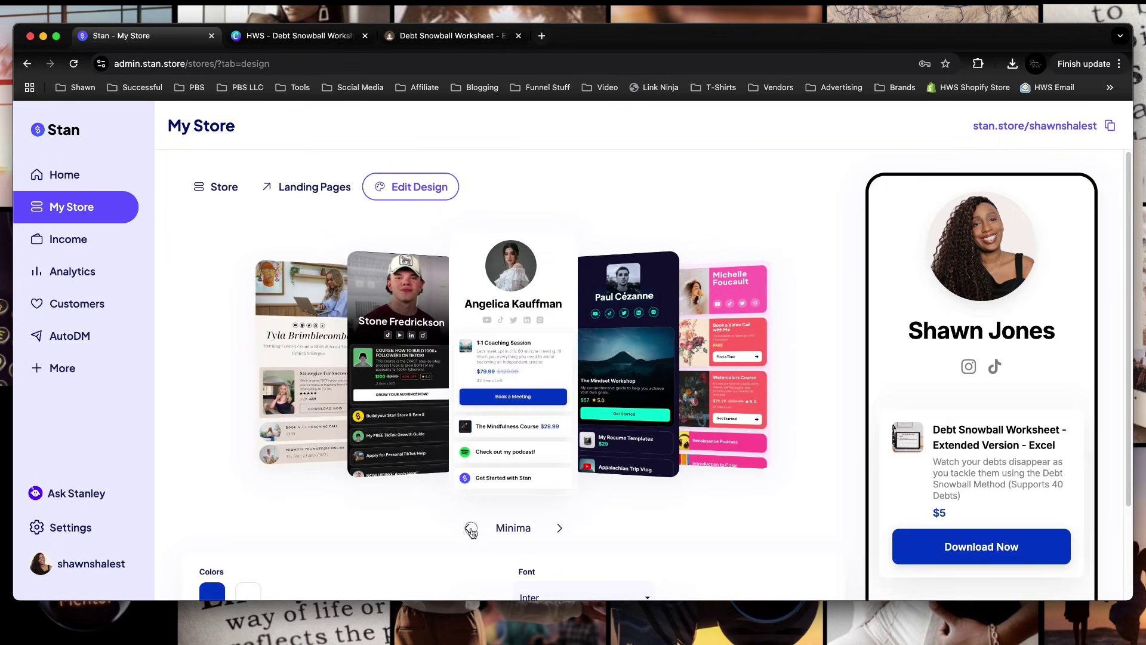
{"action": "left_click", "coordinate": [470, 529]}
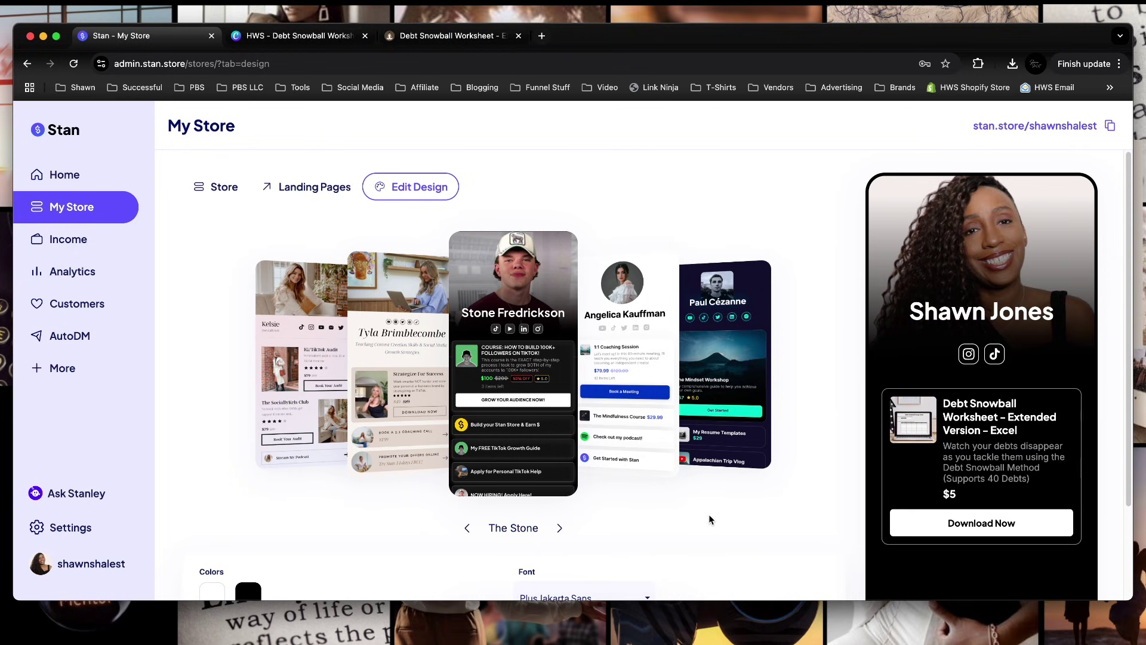
Save The Stone as the store theme and return to the store's product list.
{"action": "scroll", "coordinate": [710, 519], "scroll_direction": "down", "scroll_amount": 3}
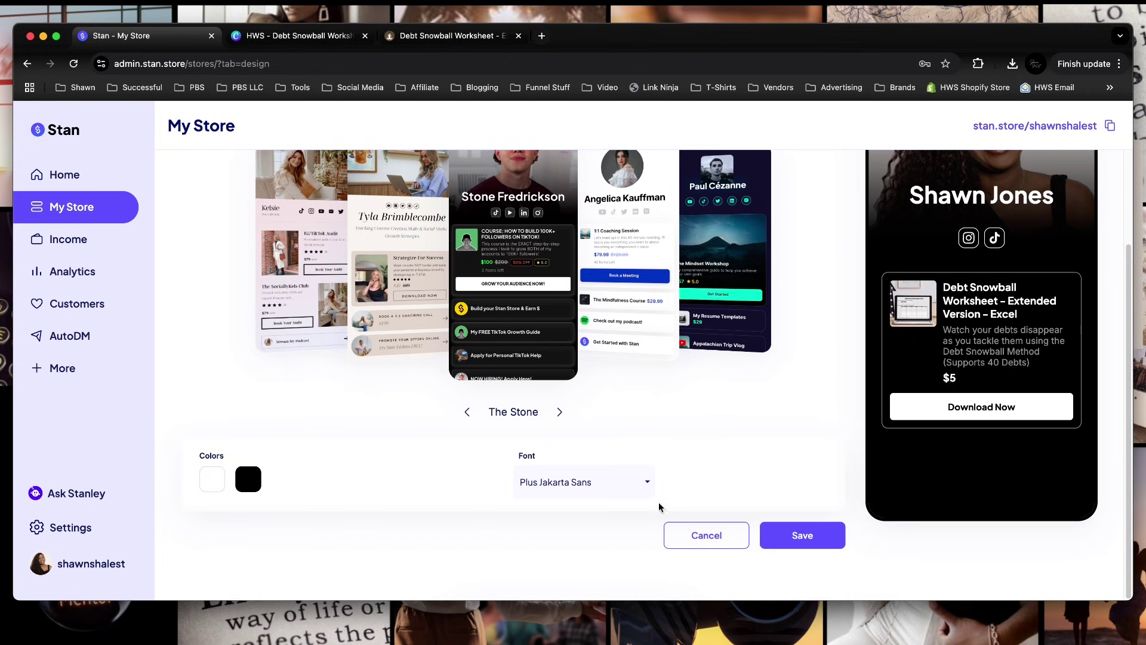
{"action": "left_click", "coordinate": [776, 539]}
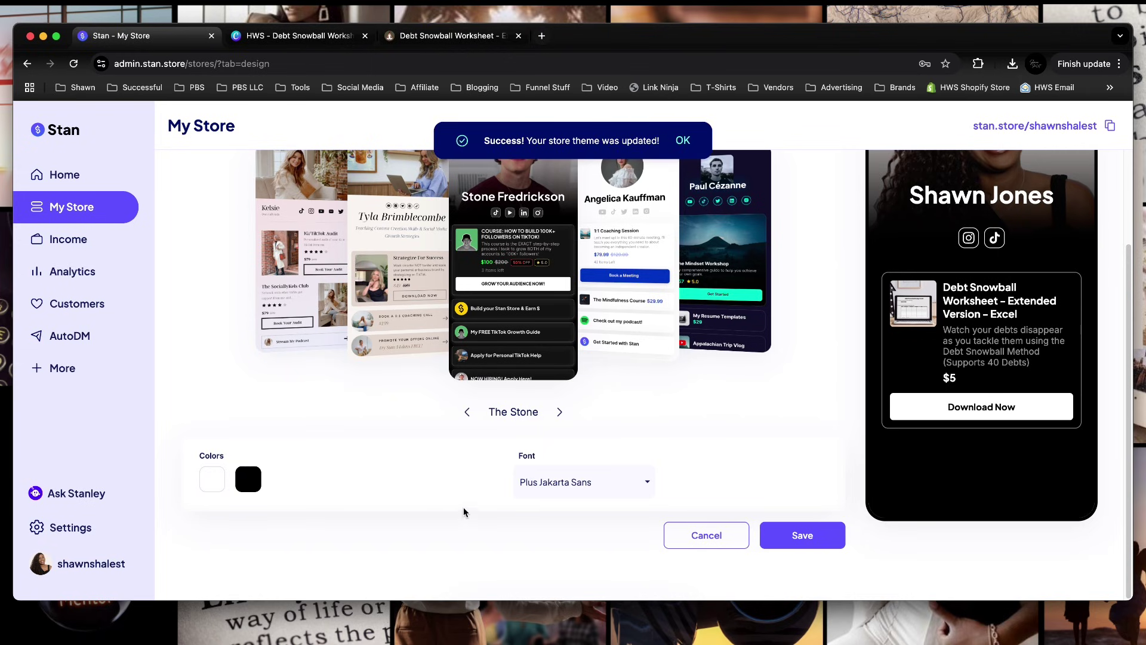
{"action": "scroll", "coordinate": [463, 506], "scroll_direction": "up", "scroll_amount": 3}
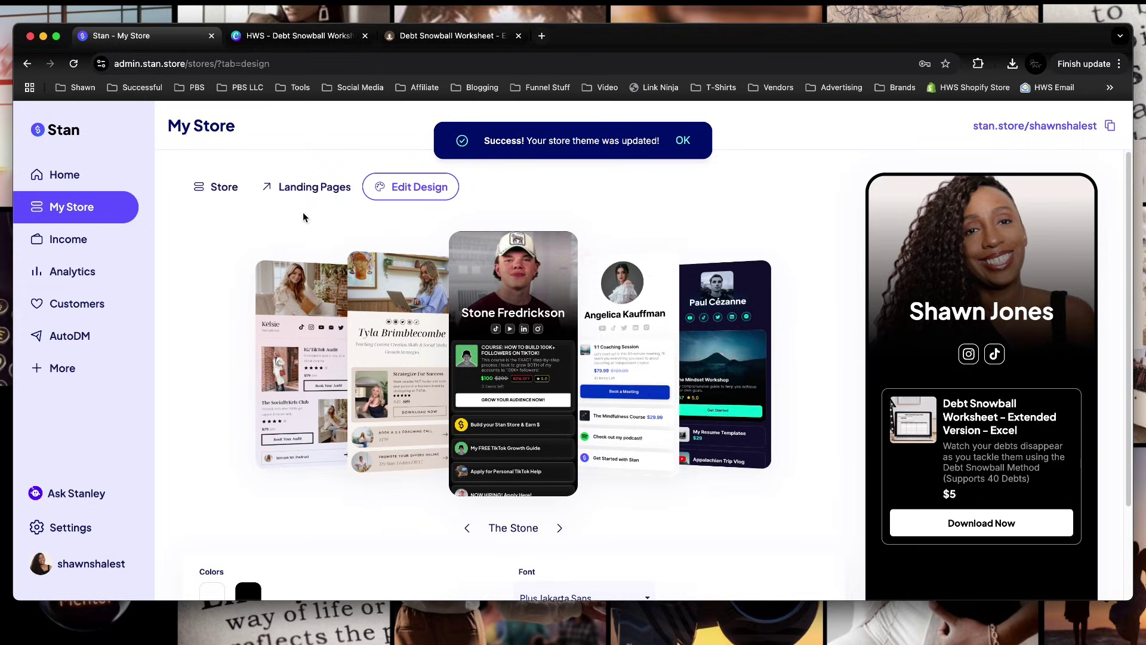
{"action": "left_click", "coordinate": [227, 193]}
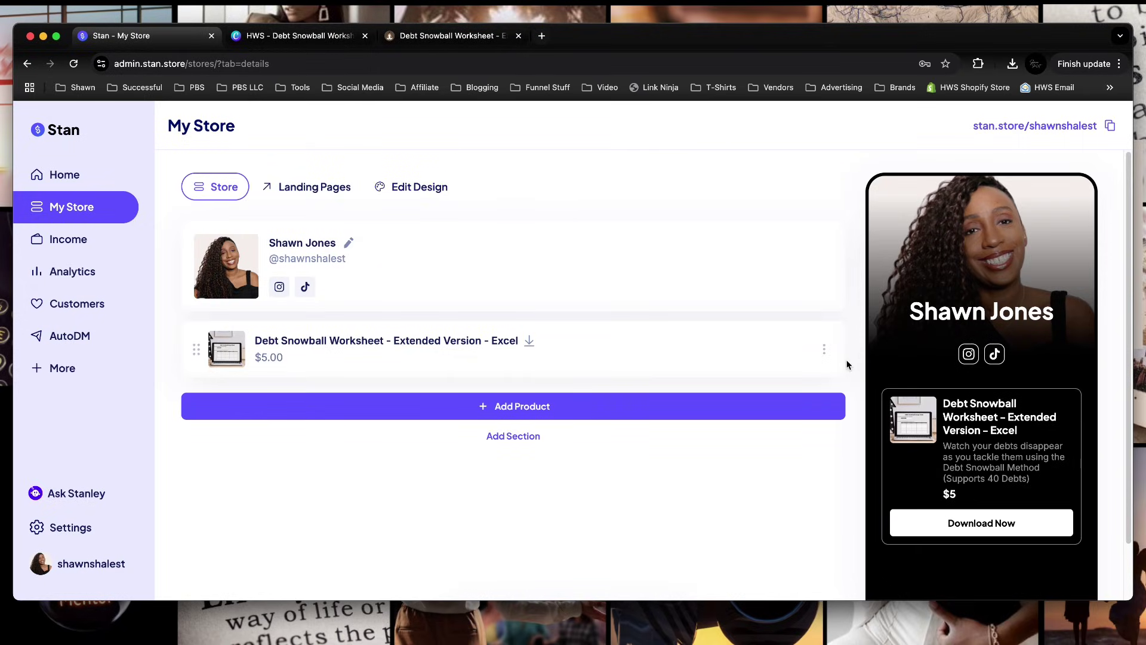
{"action": "scroll", "coordinate": [1049, 398], "scroll_direction": "down", "scroll_amount": 2}
{"action": "scroll", "coordinate": [1049, 399], "scroll_direction": "up", "scroll_amount": 2}
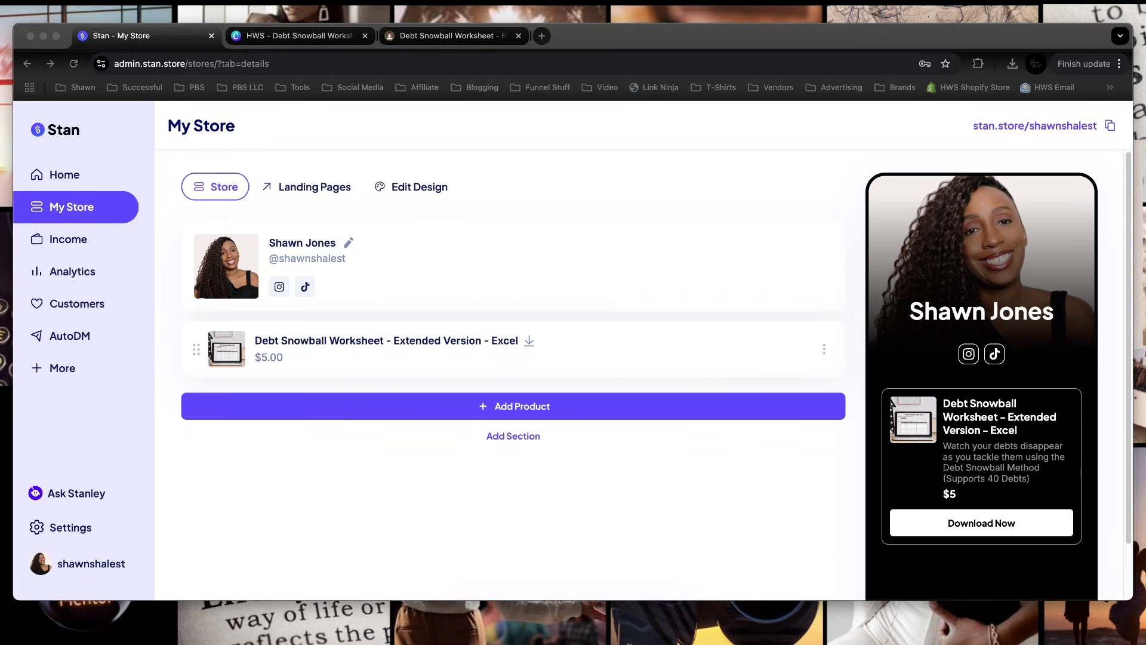
Check Income, view Analytics for Last 7 Days, Last 14 Days and Custom Range, then Customers.
{"action": "left_click", "coordinate": [58, 244]}
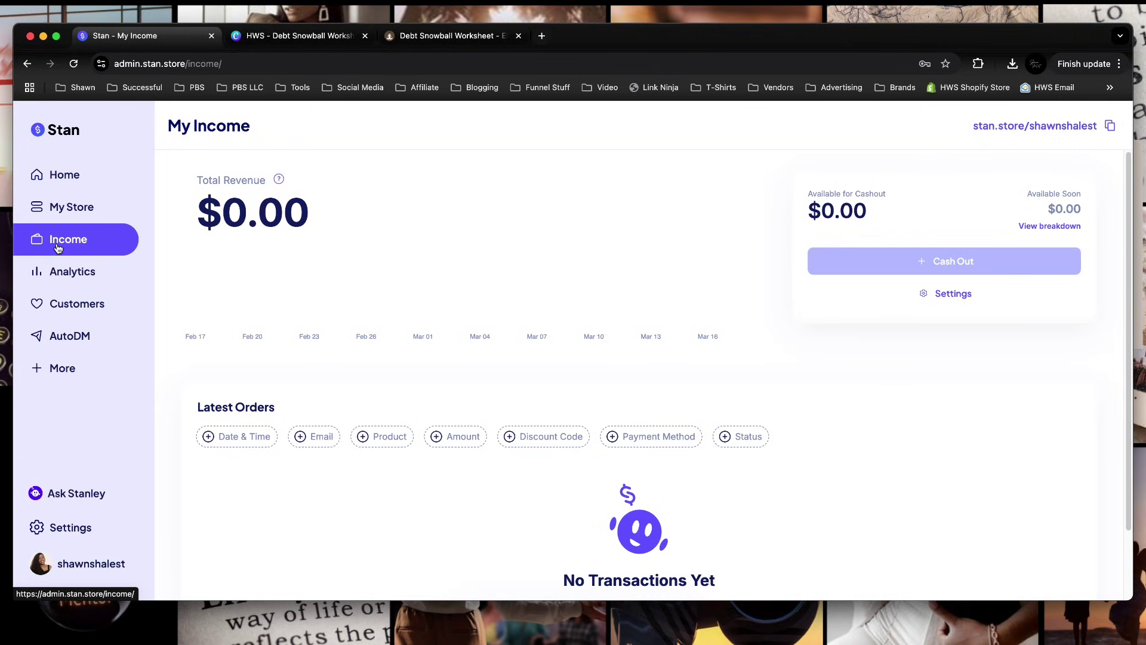
{"action": "left_click", "coordinate": [67, 282]}
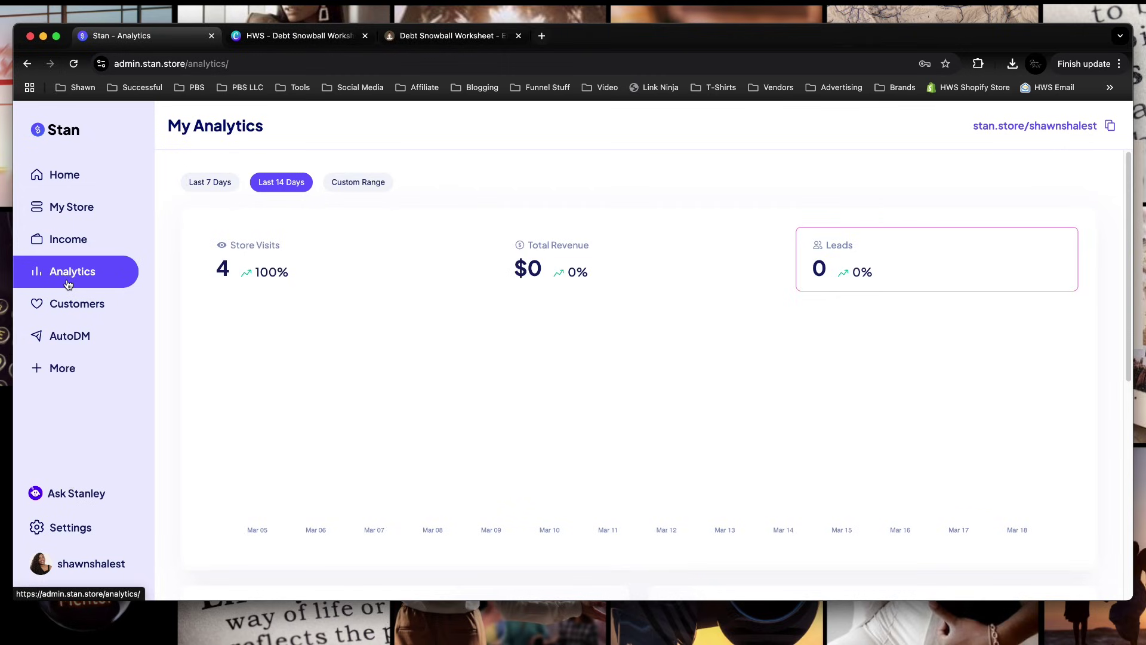
{"action": "left_click", "coordinate": [217, 187]}
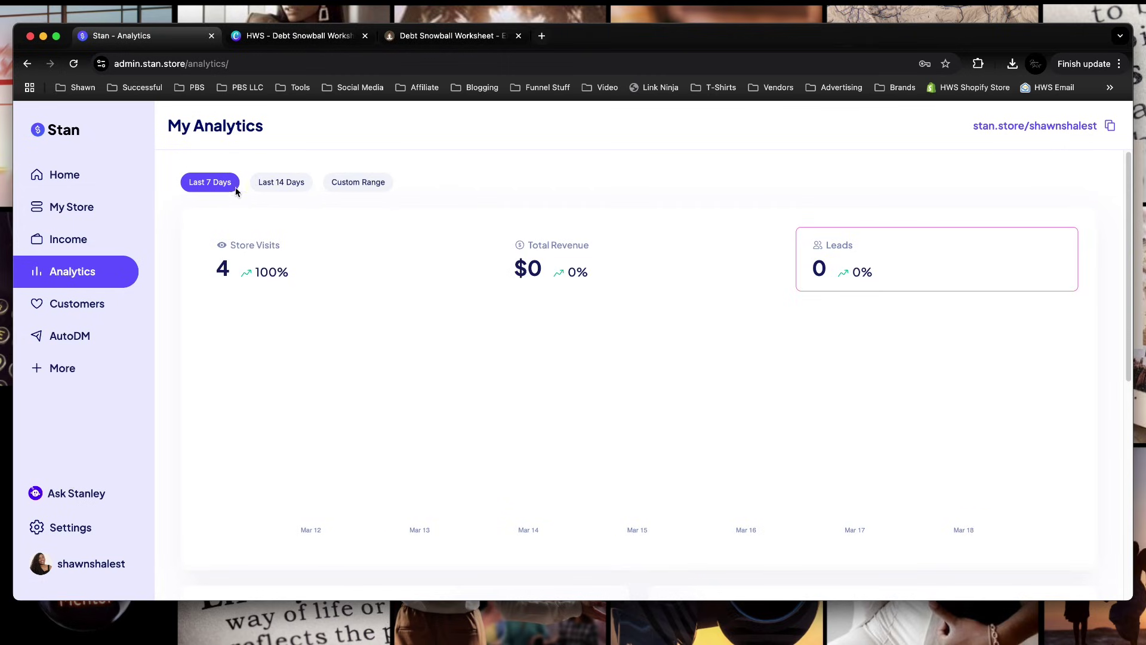
{"action": "left_click", "coordinate": [283, 186]}
{"action": "left_click", "coordinate": [352, 188]}
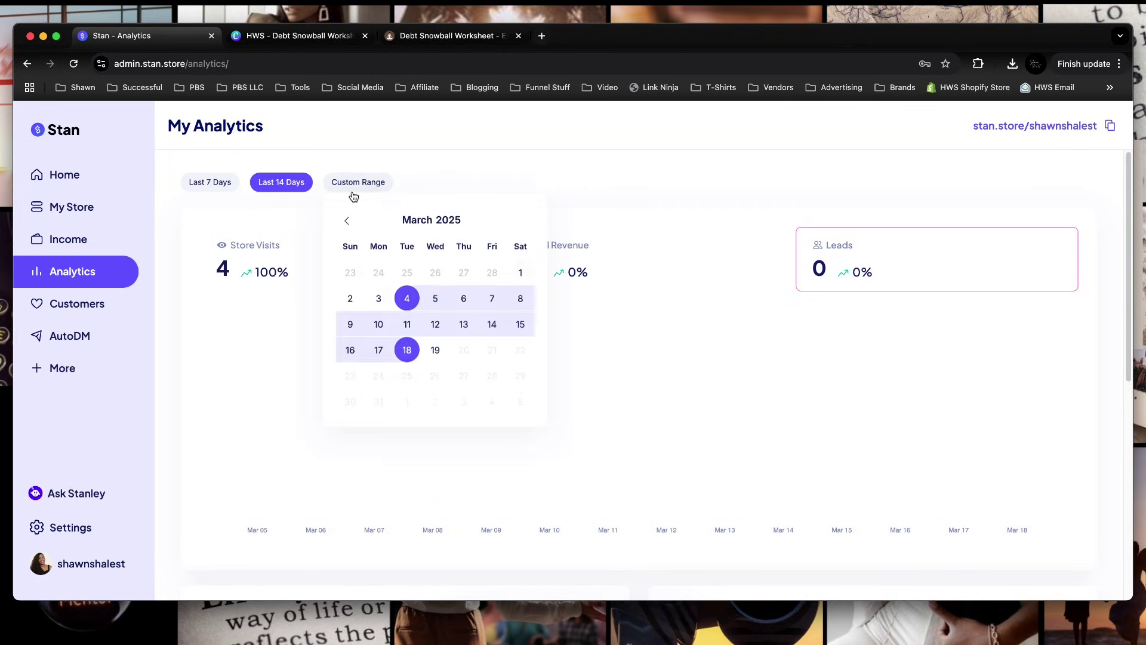
{"action": "left_click", "coordinate": [252, 208]}
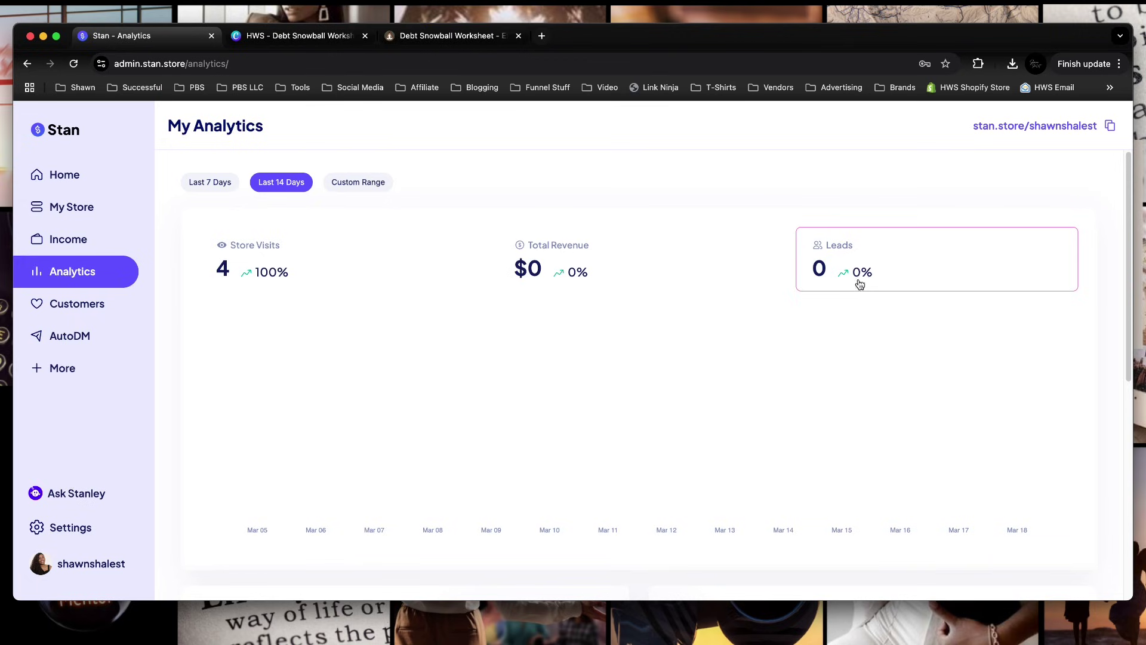
{"action": "left_click", "coordinate": [90, 311]}
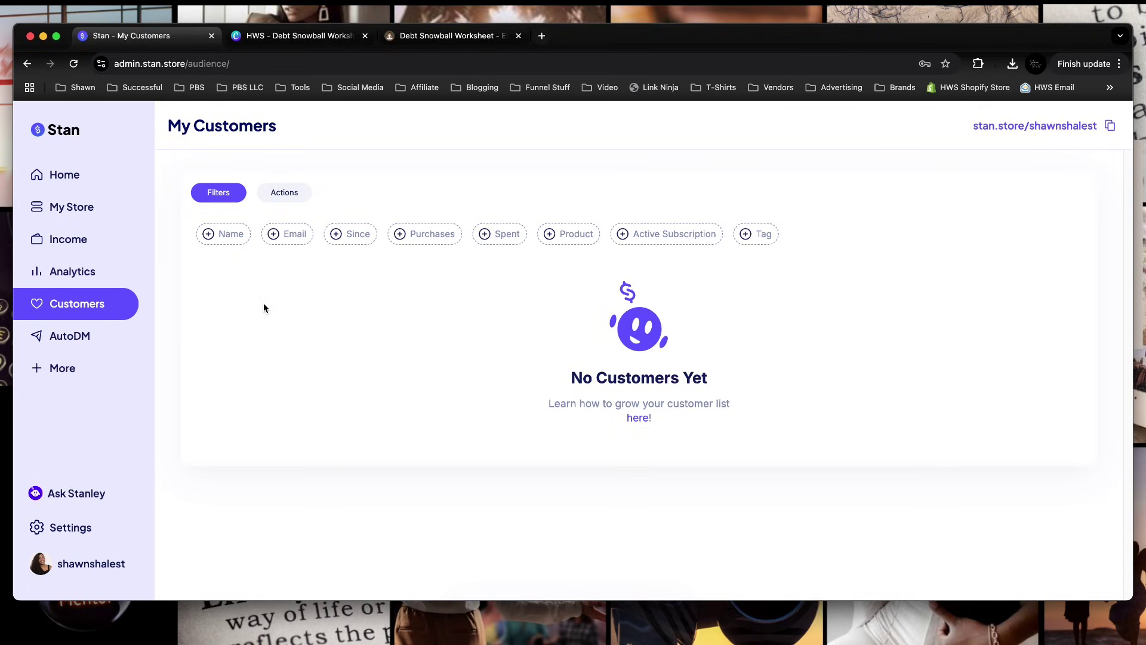
Turn on the Referrals feature from the More Options page under AutoDM.
{"action": "left_click", "coordinate": [84, 338]}
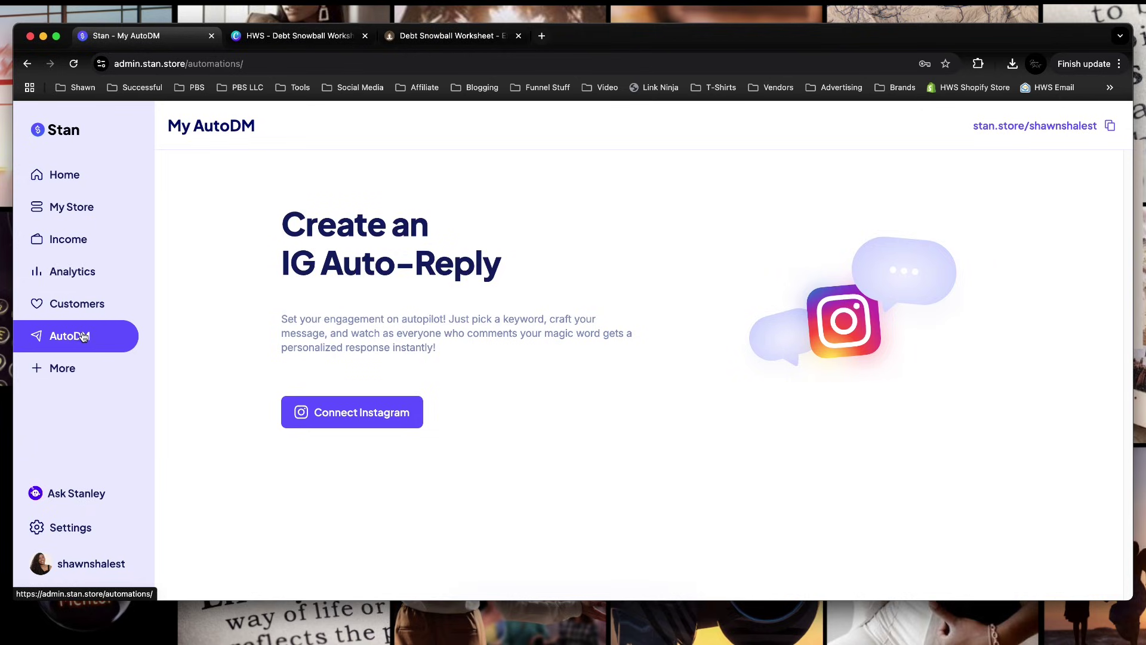
{"action": "left_click", "coordinate": [65, 371]}
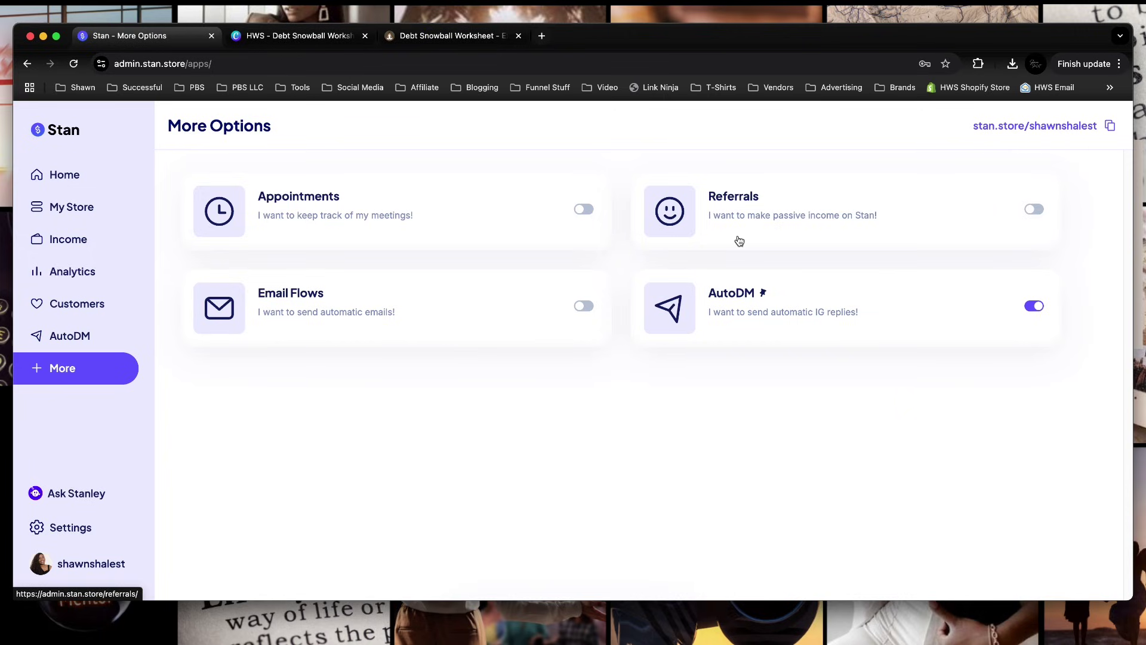
{"action": "left_click", "coordinate": [1033, 210]}
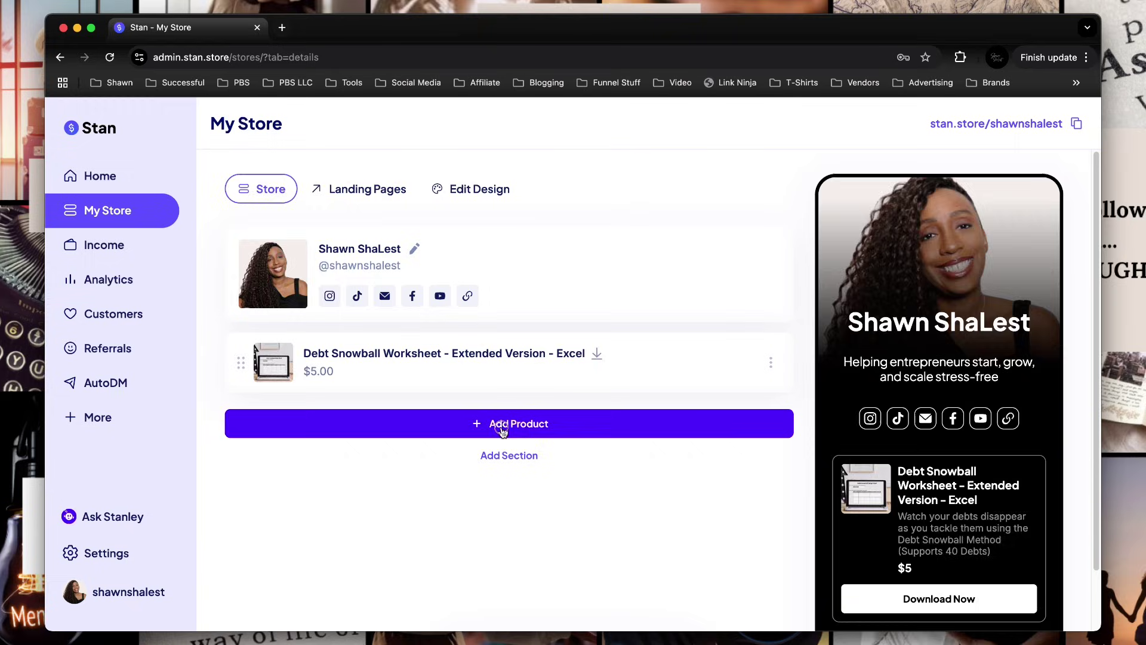
Add a Collect Emails / Applications product with a cropped laptop-typing stock photo as its thumbnail.
{"action": "left_click", "coordinate": [511, 422]}
{"action": "left_click", "coordinate": [395, 203]}
{"action": "left_click", "coordinate": [469, 361]}
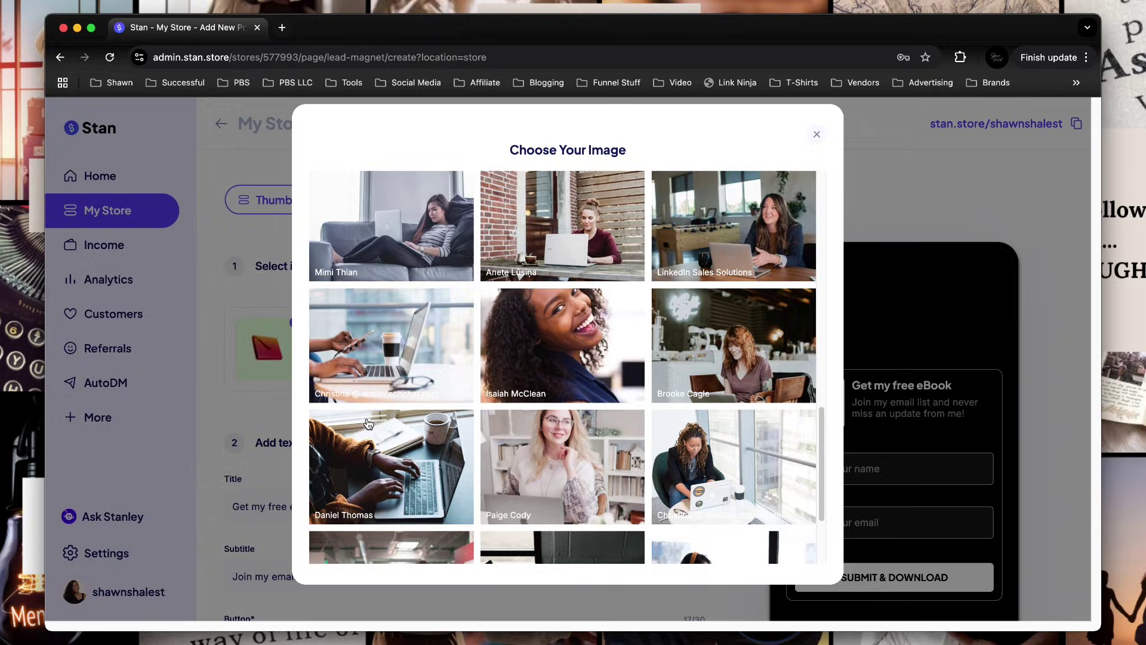
{"action": "left_click", "coordinate": [377, 440]}
{"action": "left_click", "coordinate": [670, 489]}
Title the lead magnet 'Best Business Bank Accounts Comparison PDF'.
{"action": "type", "text": "Best Business Bank "}
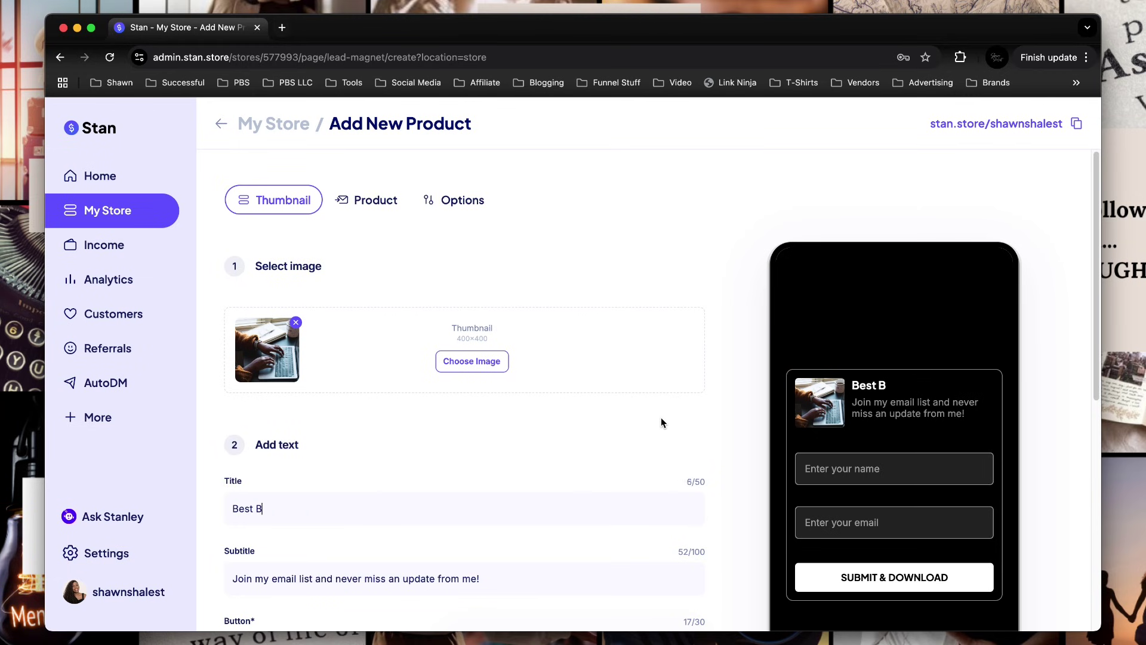
{"action": "type", "text": "Accounts Comparison PDF"}
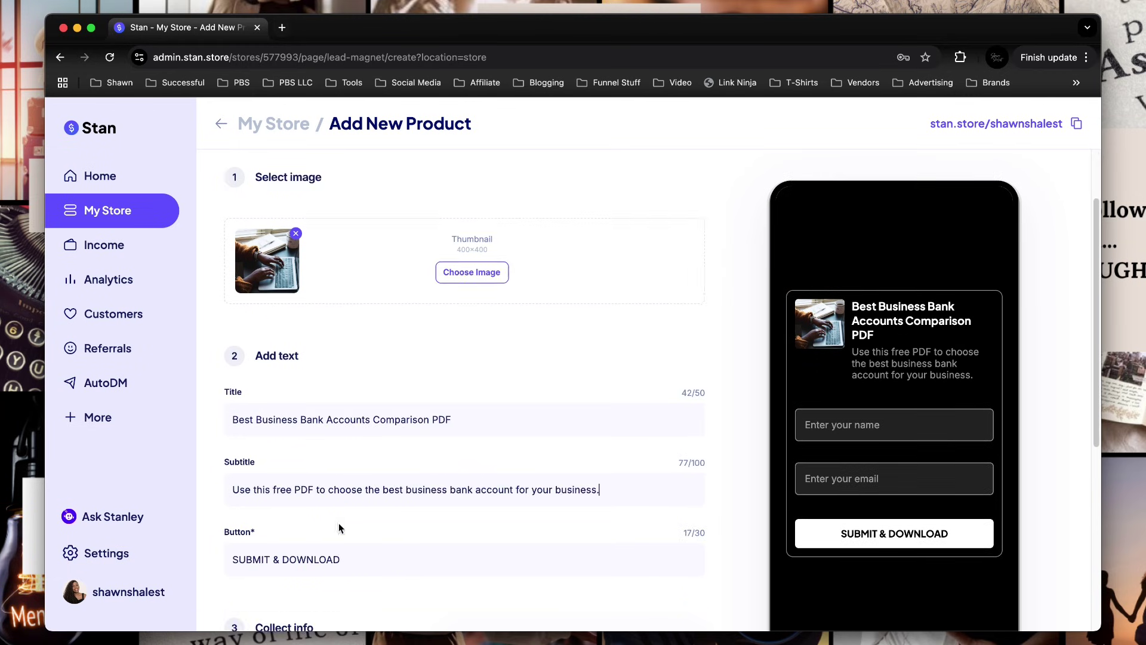
{"action": "scroll", "coordinate": [388, 509], "scroll_direction": "down", "scroll_amount": 5}
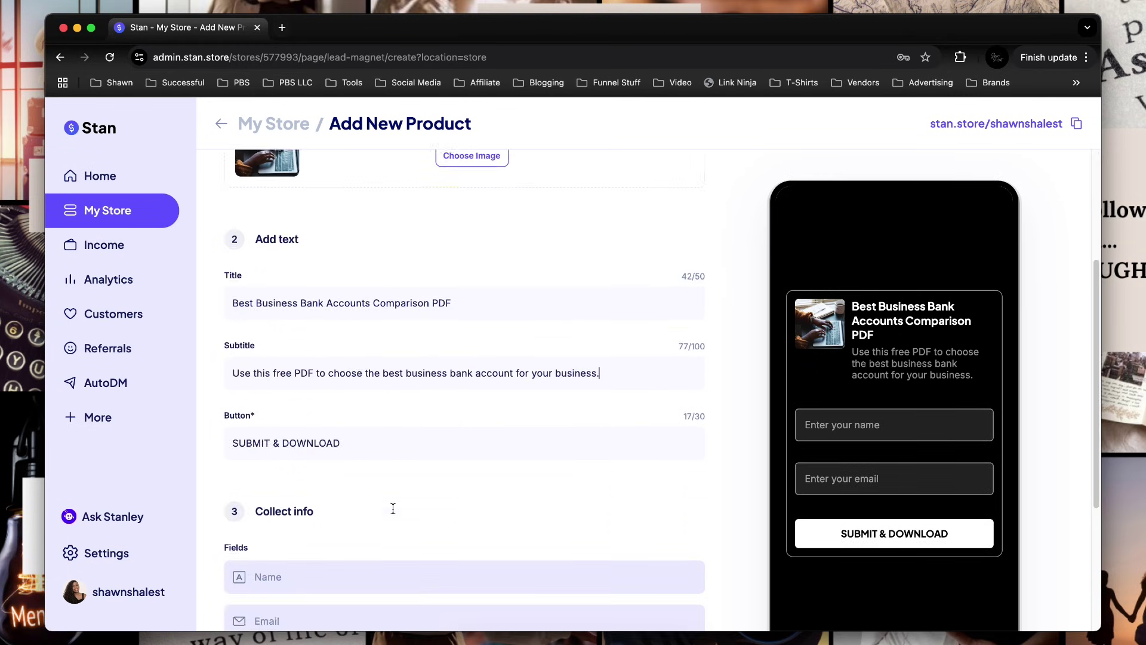
{"action": "scroll", "coordinate": [394, 507], "scroll_direction": "down", "scroll_amount": 2}
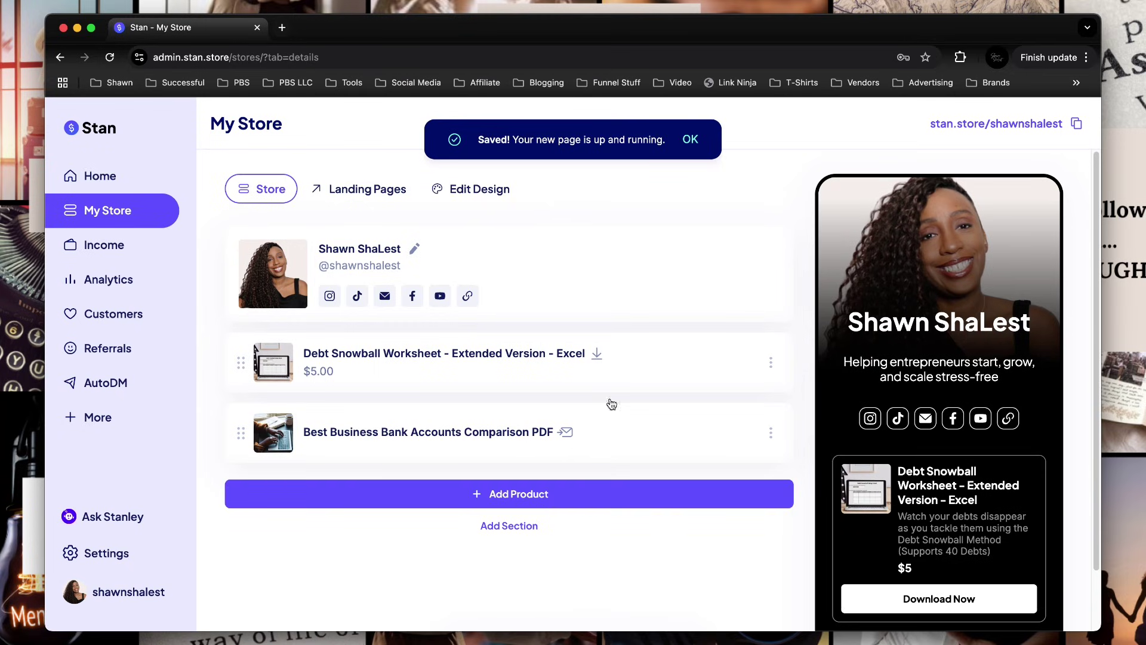
{"action": "scroll", "coordinate": [985, 471], "scroll_direction": "down", "scroll_amount": 5}
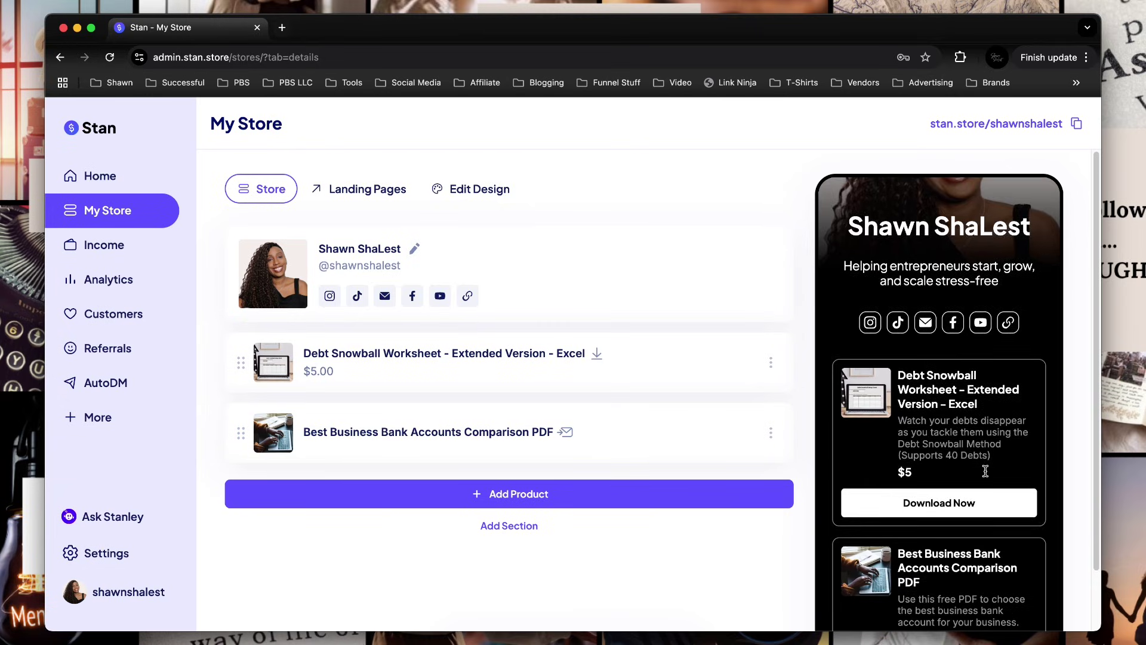